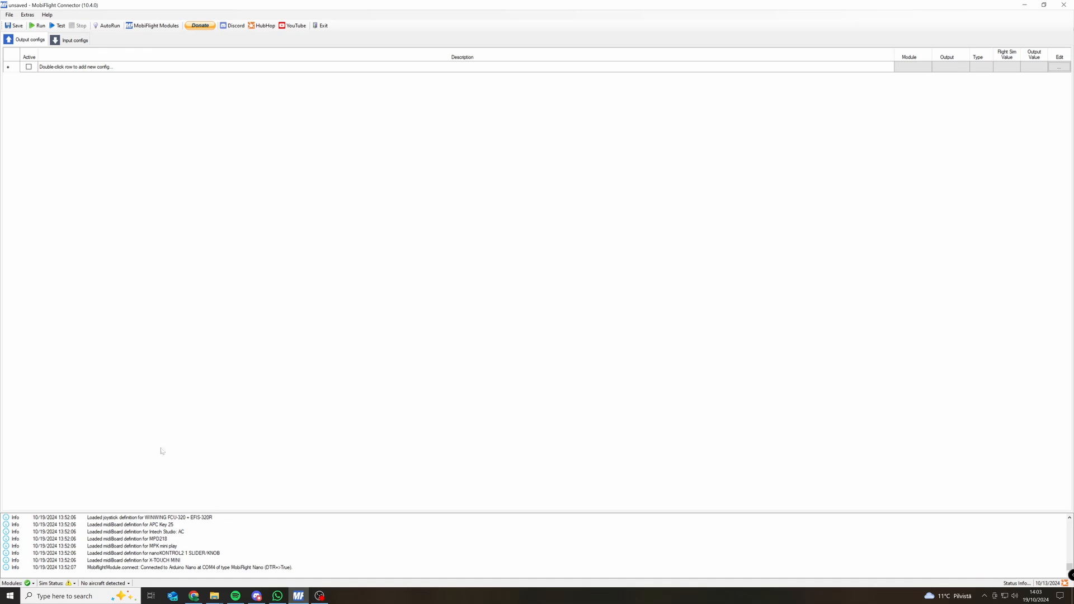
Switch to Chrome, bring up the FlyWithLua GitHub repository and examine its code download options.
left_click(194, 596)
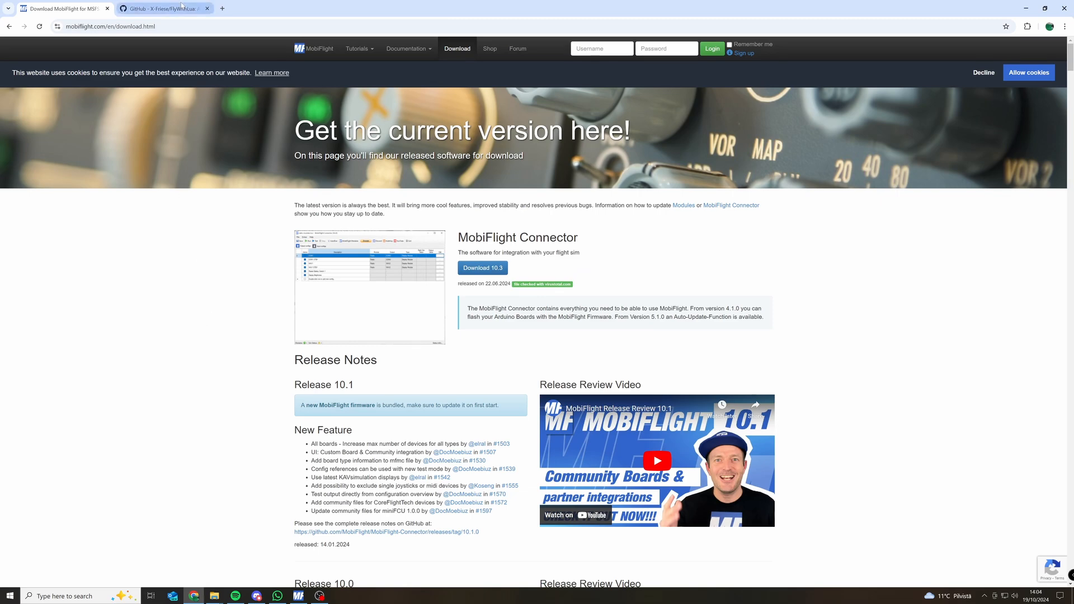
left_click(179, 9)
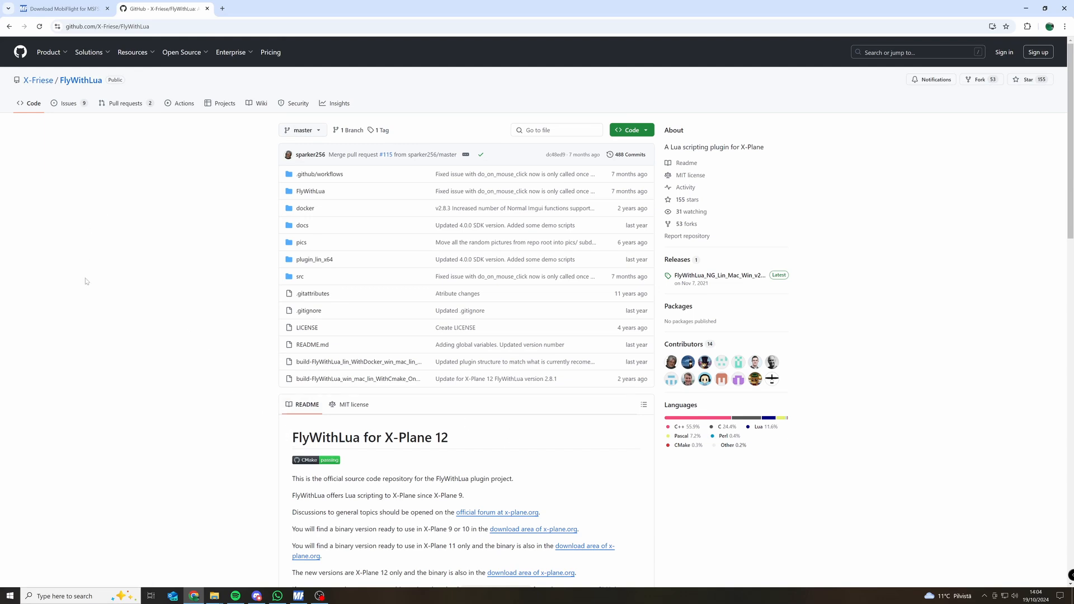
left_click(631, 129)
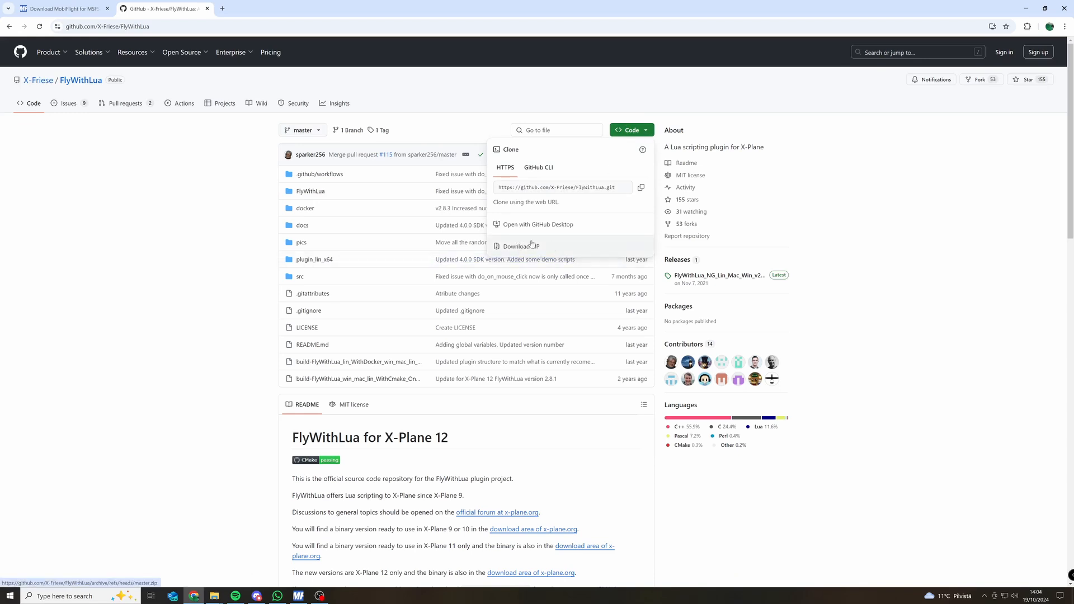
left_click(148, 231)
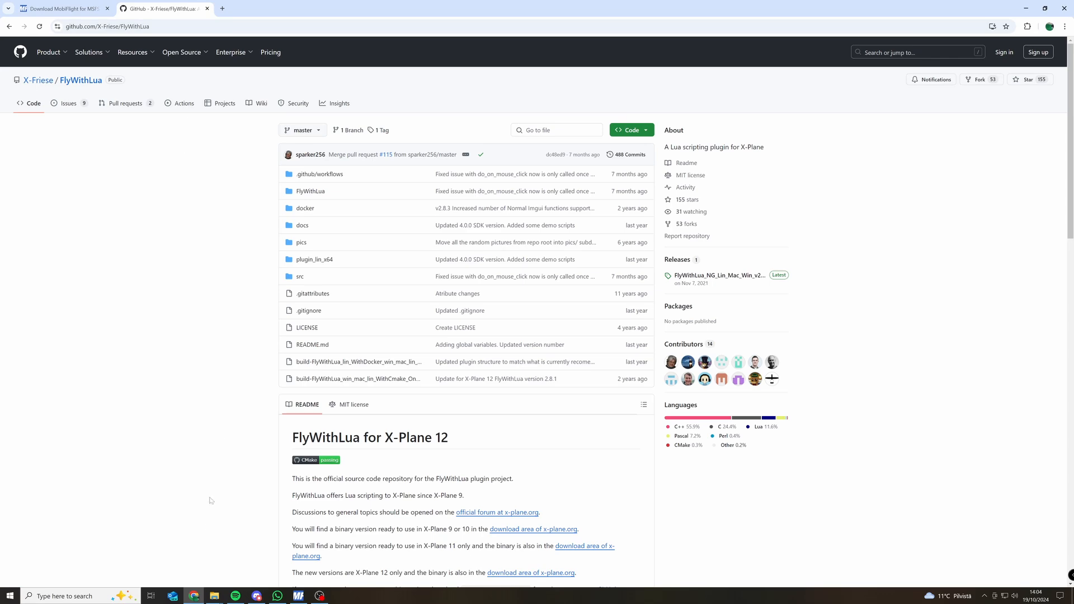
In File Explorer, examine the FlyWithLua folder inside the X-Plane 12 plugins folder, including the contents of its Scripts subfolder.
mouse_move(215, 596)
left_click(249, 551)
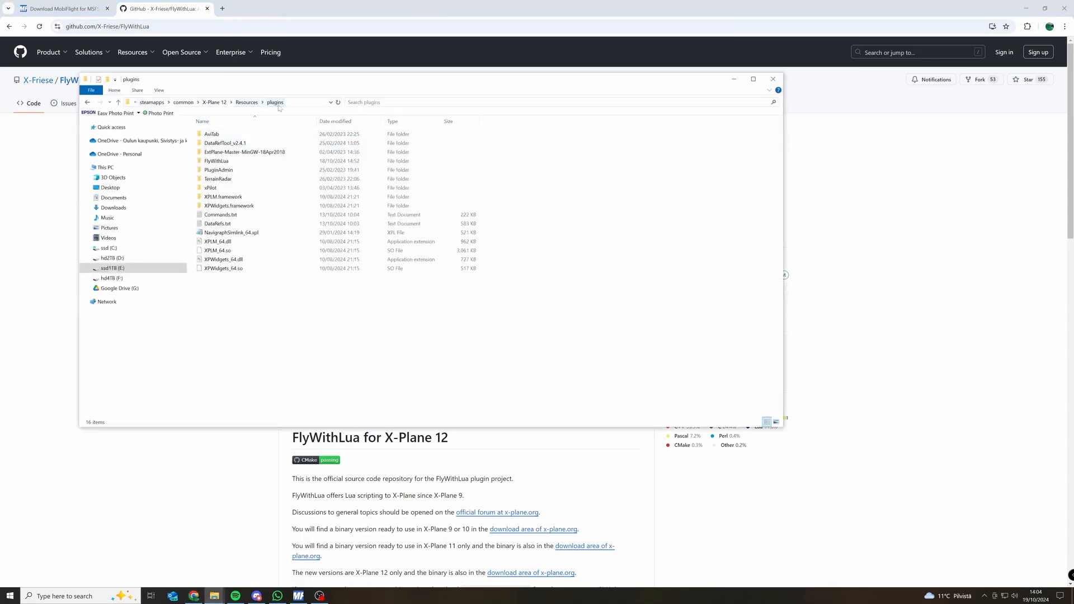
double_click(221, 161)
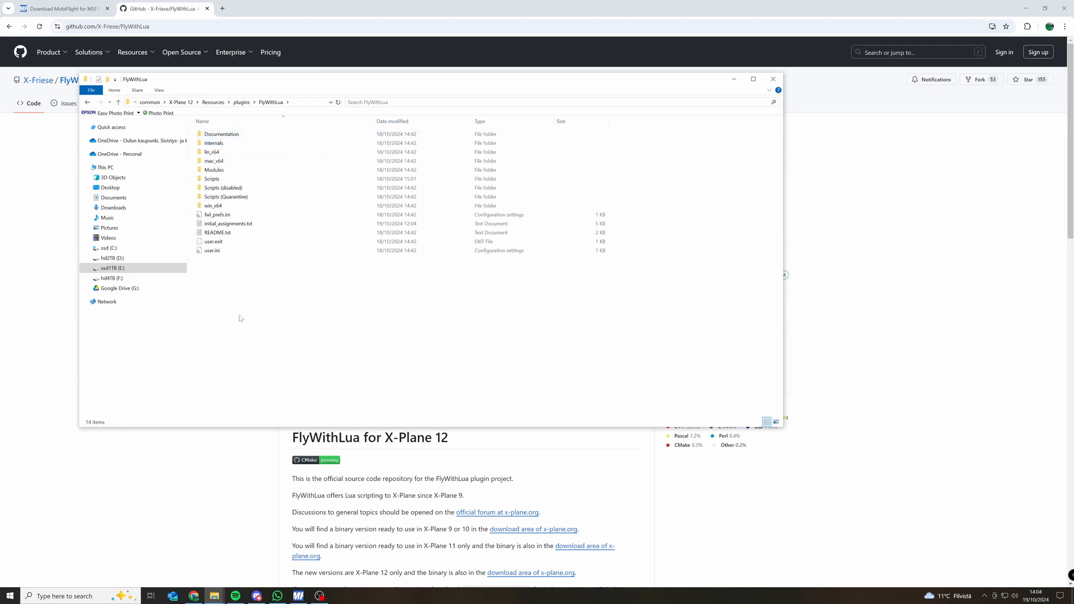
left_click_drag(247, 302, 217, 126)
left_click(266, 316)
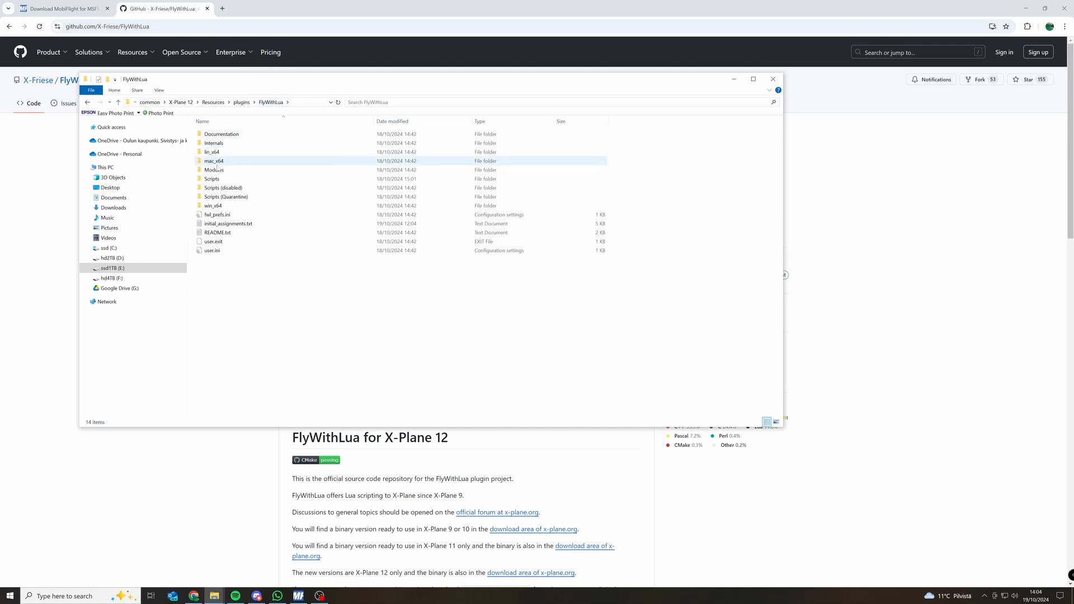
double_click(291, 176)
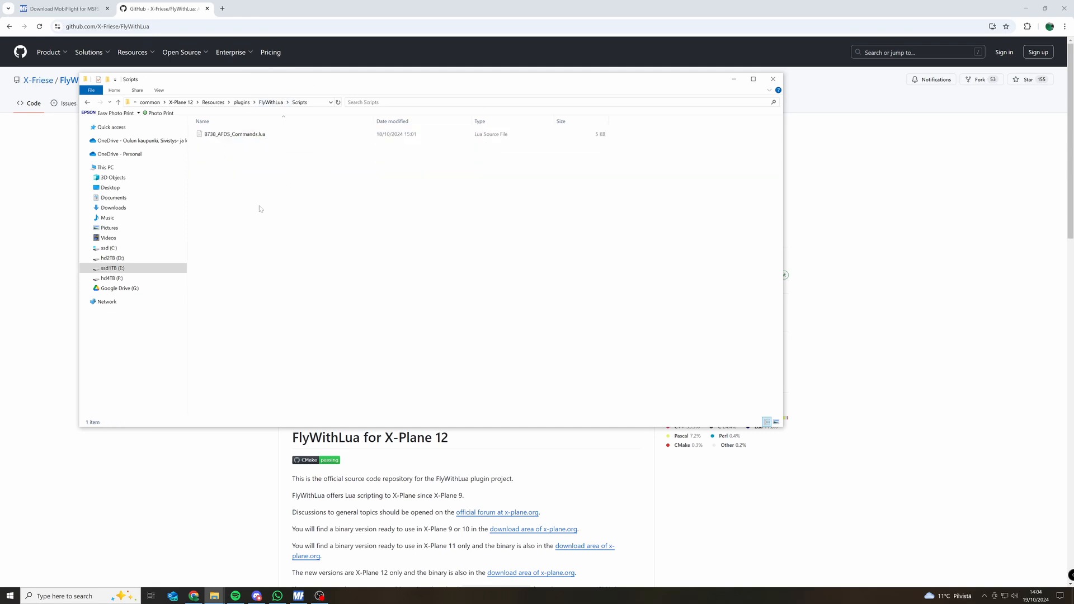
left_click_drag(316, 276, 214, 161)
left_click(270, 103)
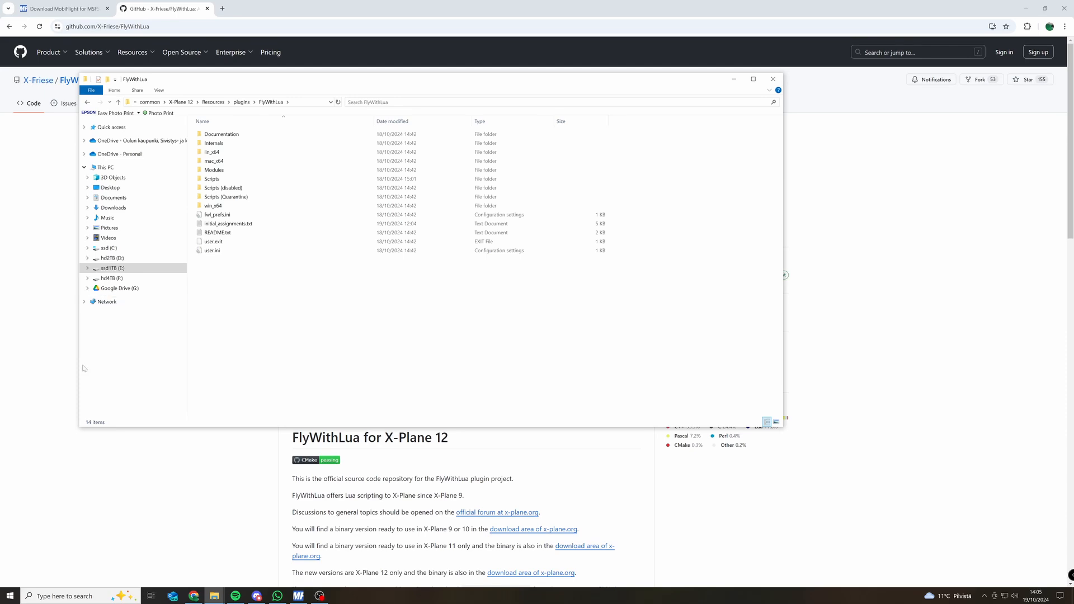
Switch to MobiFlight Connector and check the connected board in the module settings and in the connected modules list.
left_click(47, 432)
left_click(292, 596)
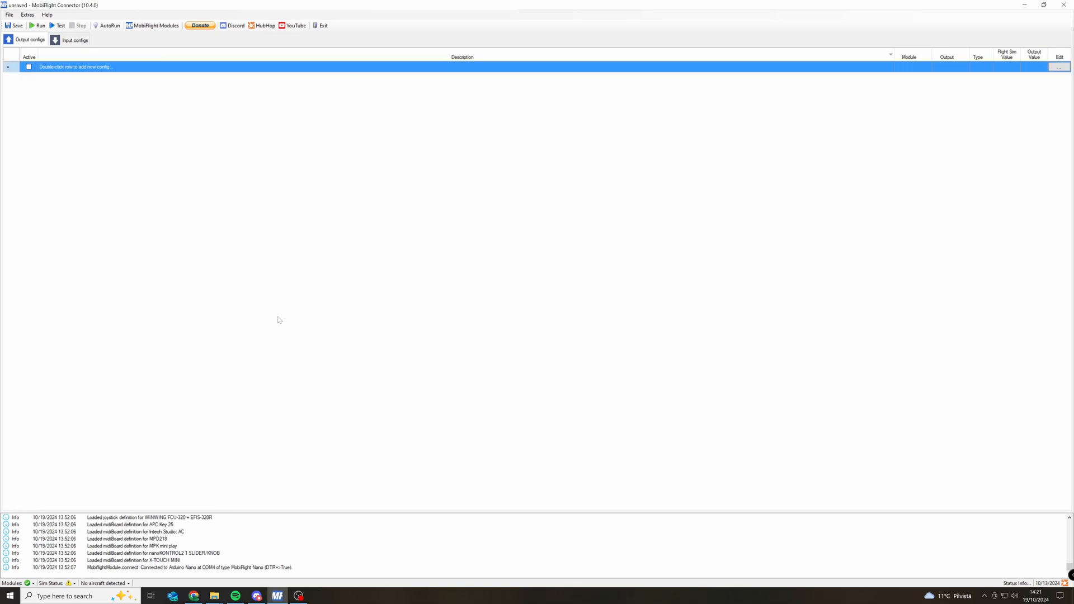
left_click(154, 27)
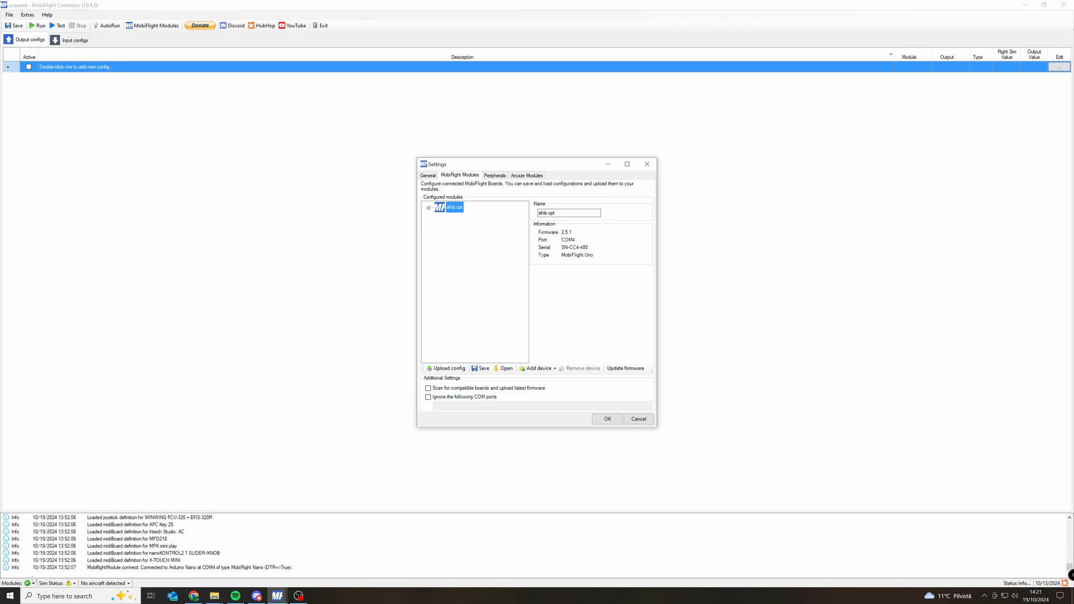
left_click(647, 163)
left_click(33, 583)
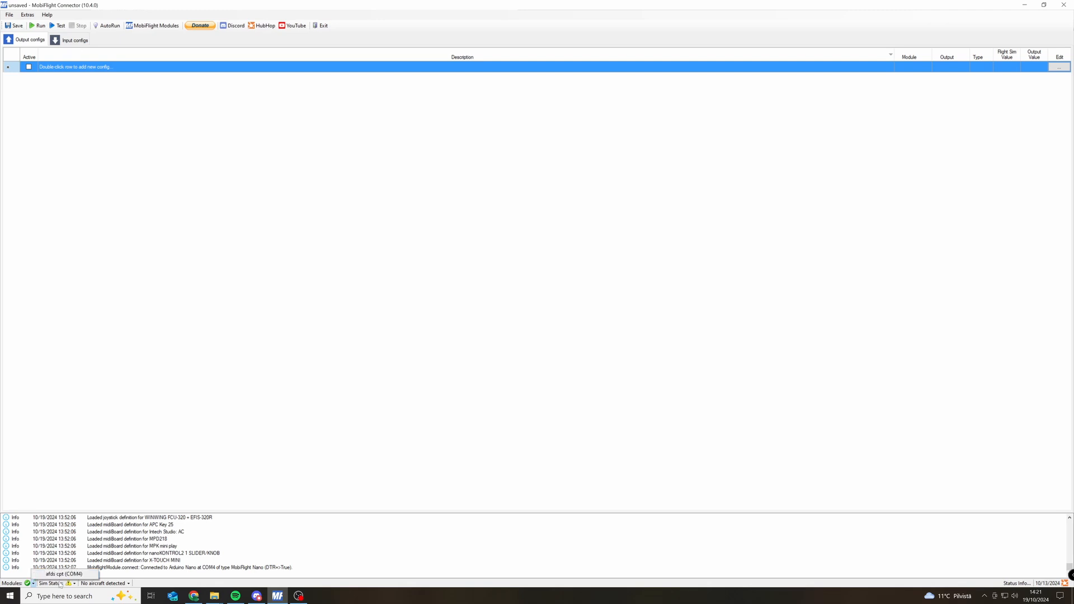
left_click(115, 66)
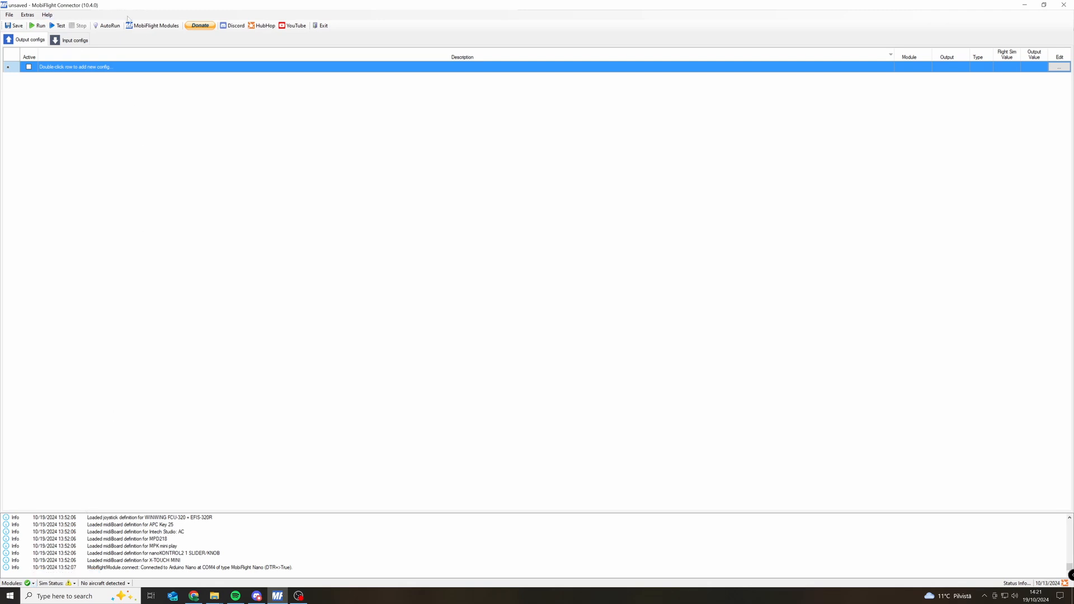
Open the MobiFlight module settings and inspect the devices of the afds cpt board, including the Led_contr pins.
left_click(152, 25)
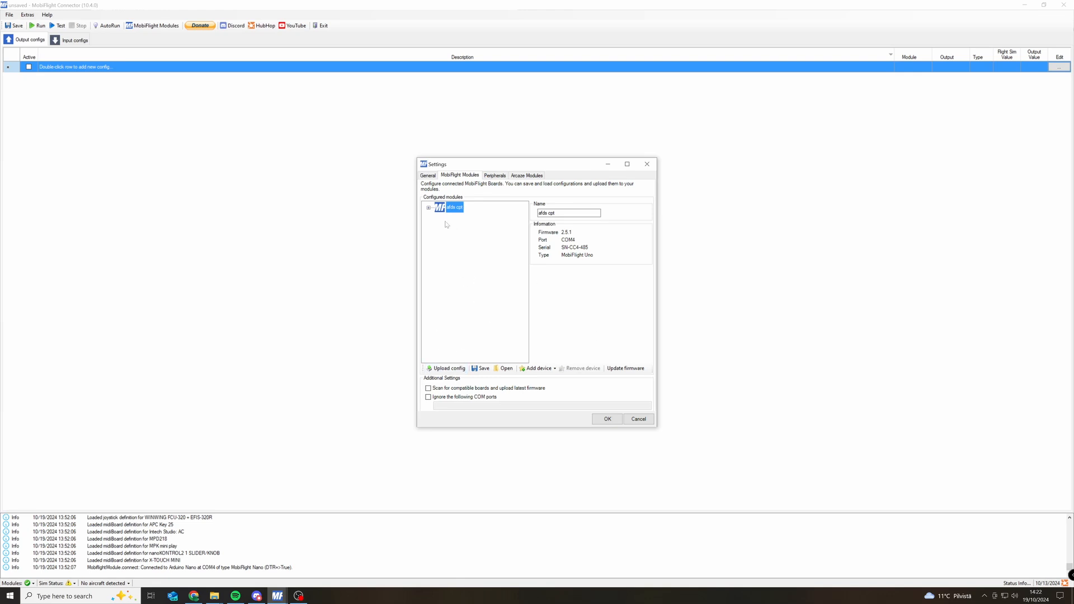
left_click(428, 209)
left_click(470, 230)
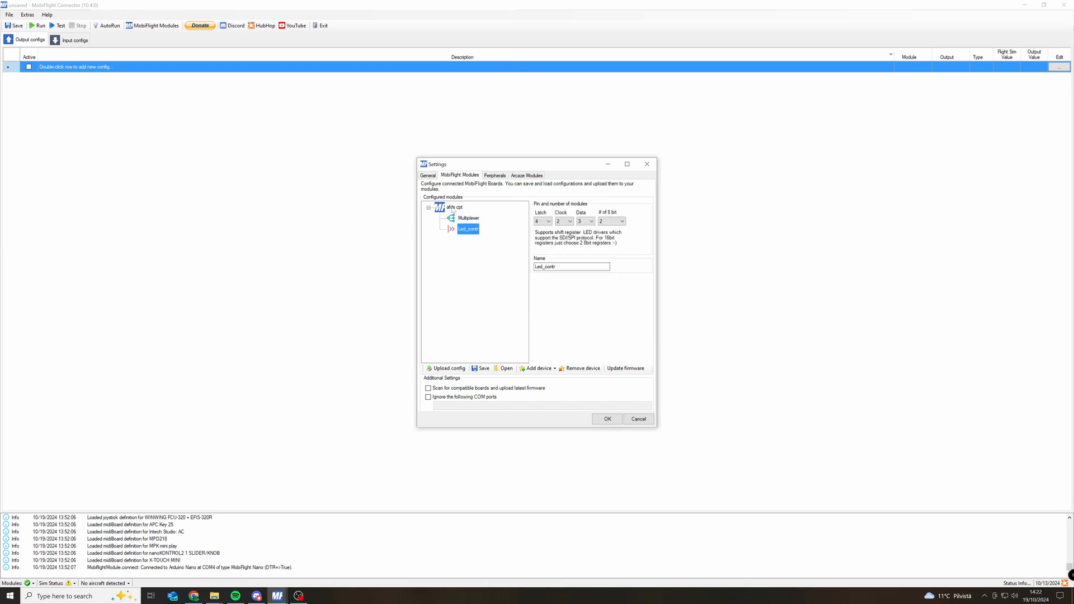
left_click(454, 207)
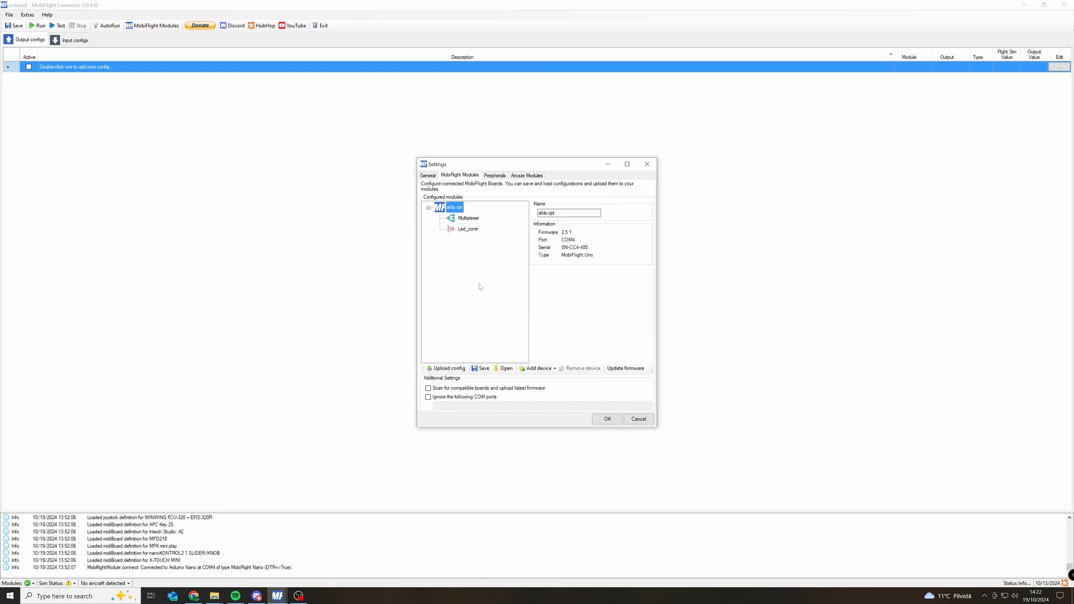
Add a Digital Input Multiplexer device to the afds cpt board.
left_click(543, 369)
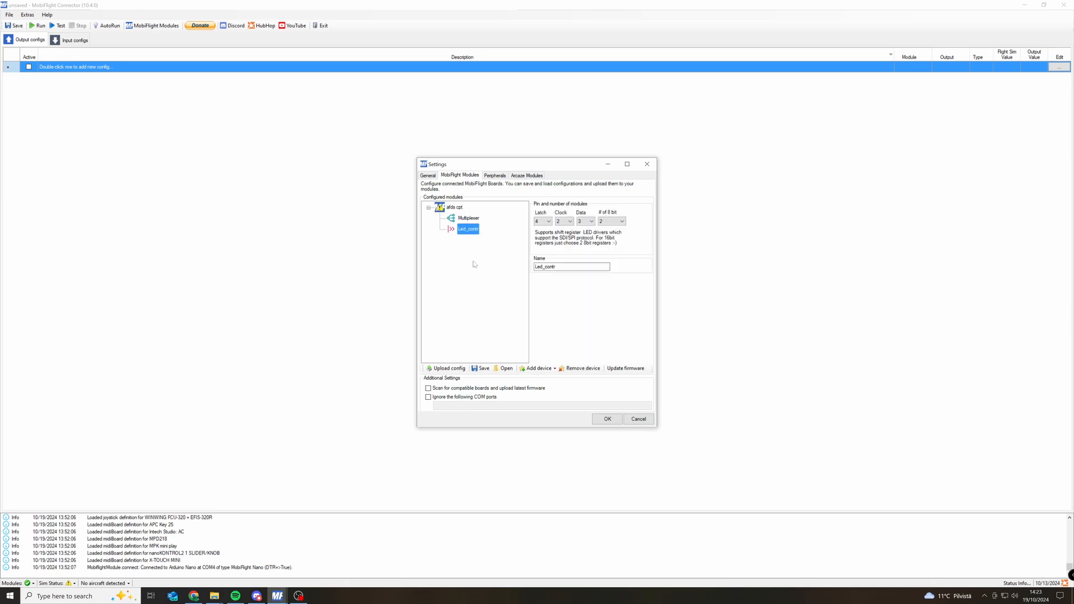
right_click(473, 261)
left_click(454, 263)
left_click(537, 368)
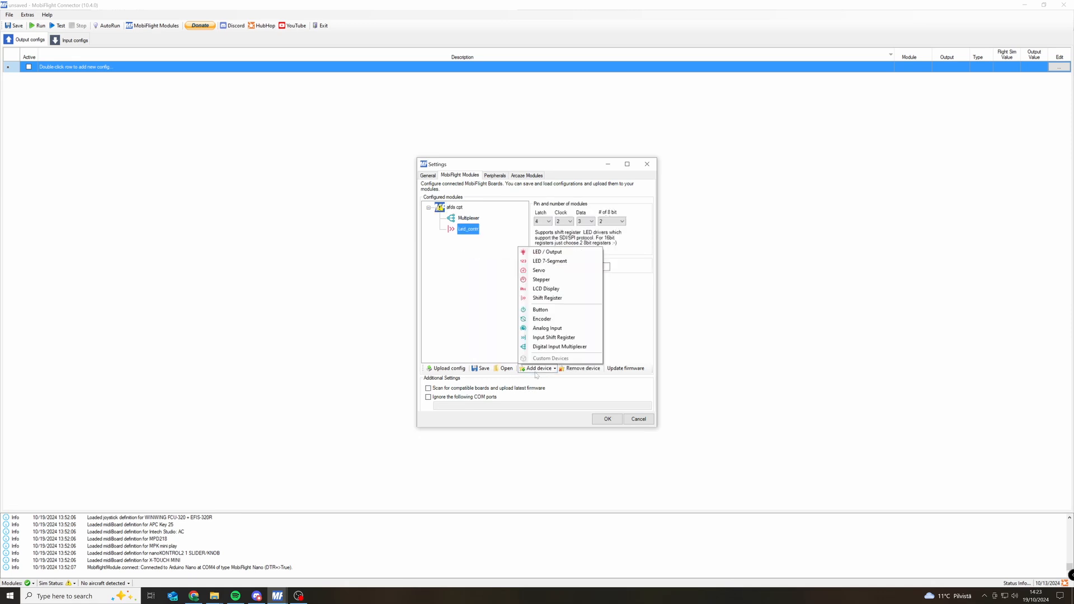
left_click(568, 347)
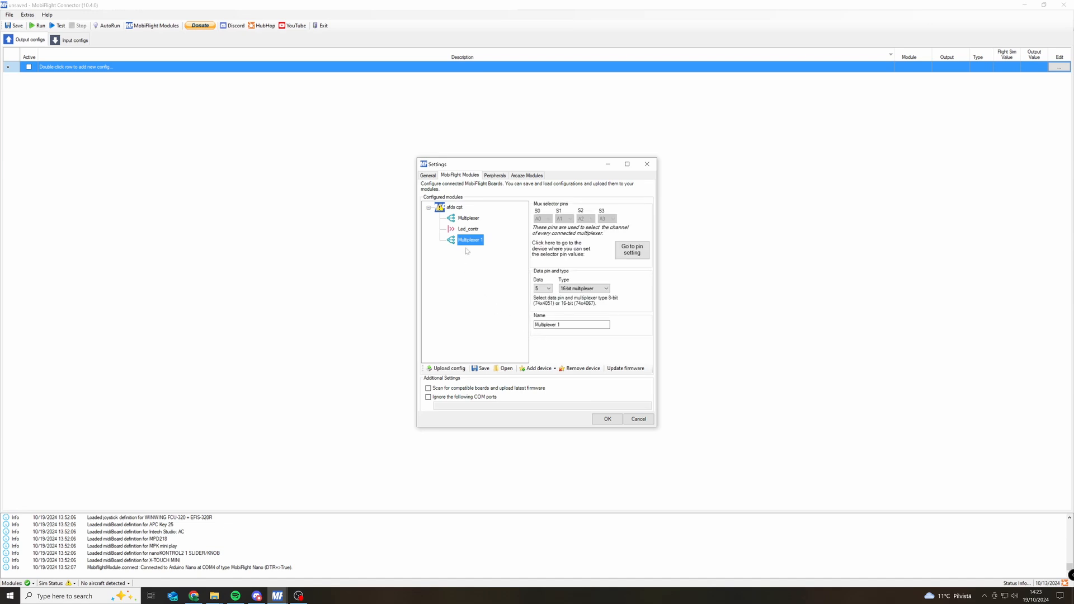
Review the data pin options of the added multiplexer and choose 16-bit multiplexer as its type.
left_click(541, 288)
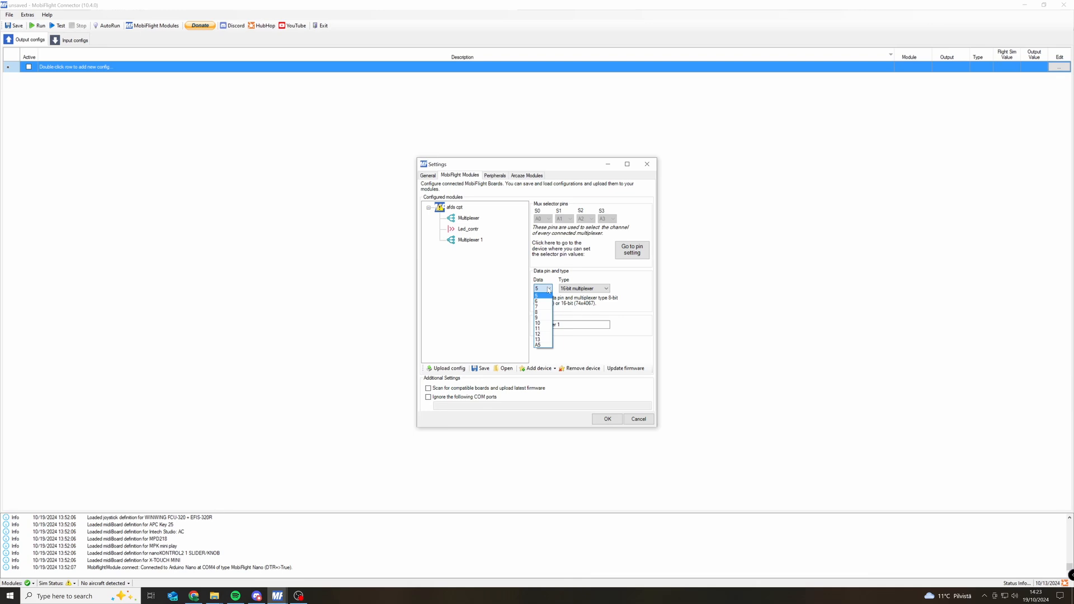
left_click(549, 283)
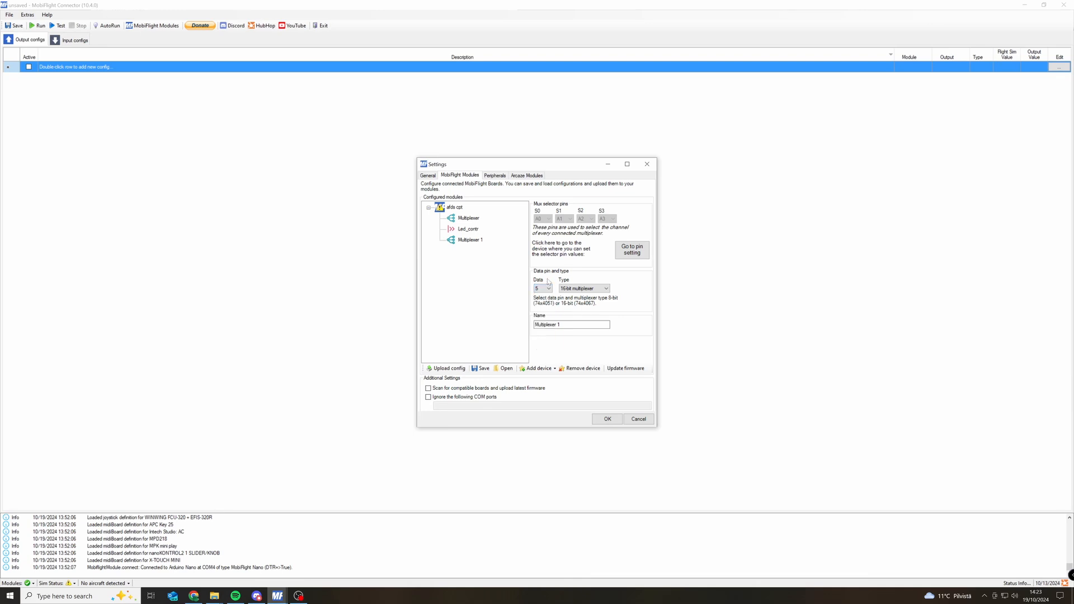
left_click(543, 288)
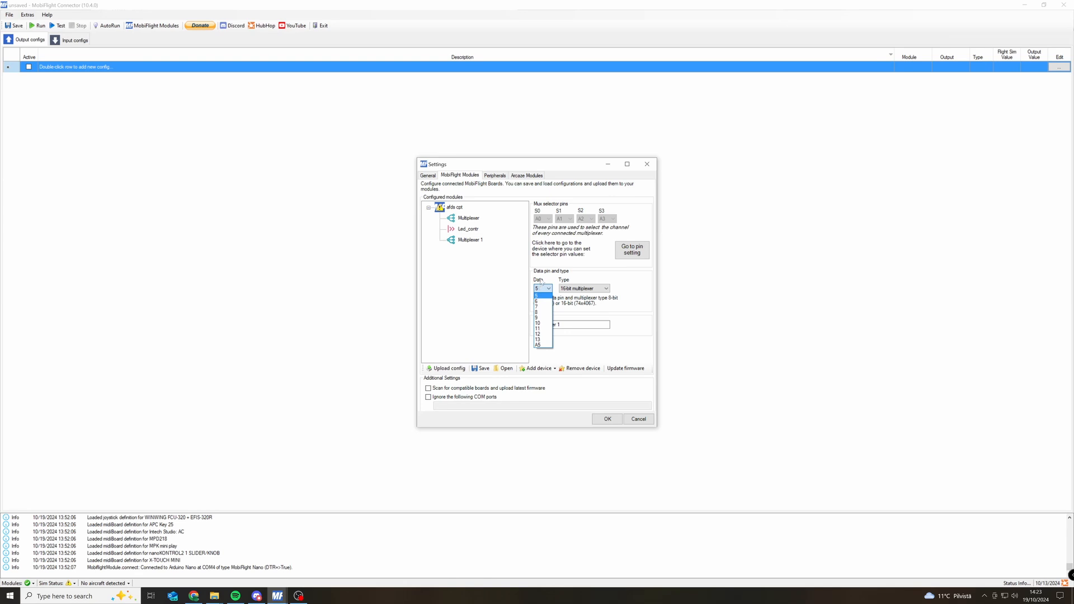
left_click(542, 281)
left_click(568, 288)
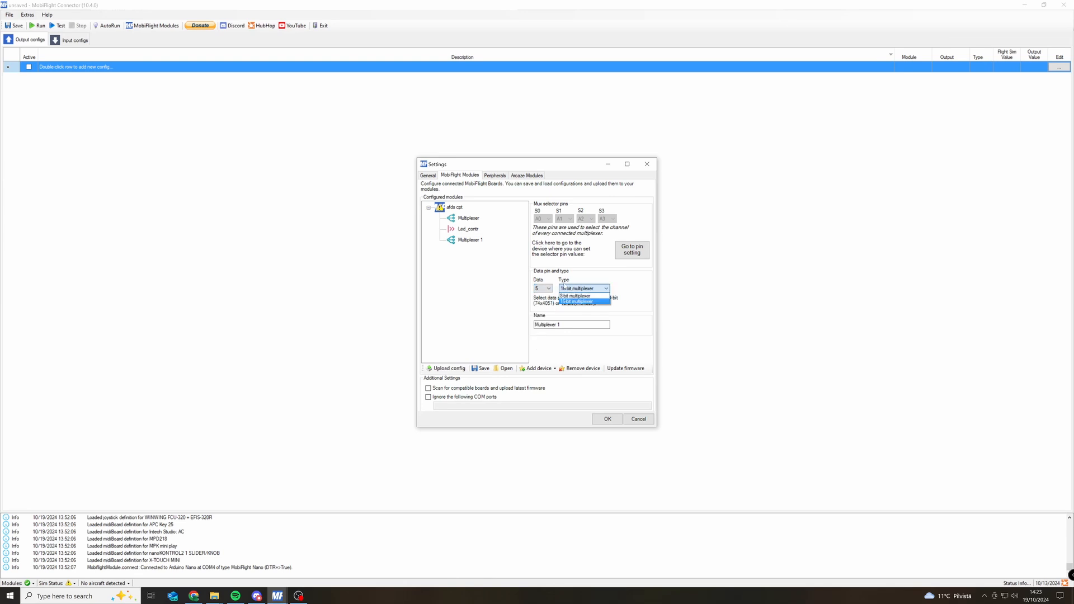
left_click(575, 302)
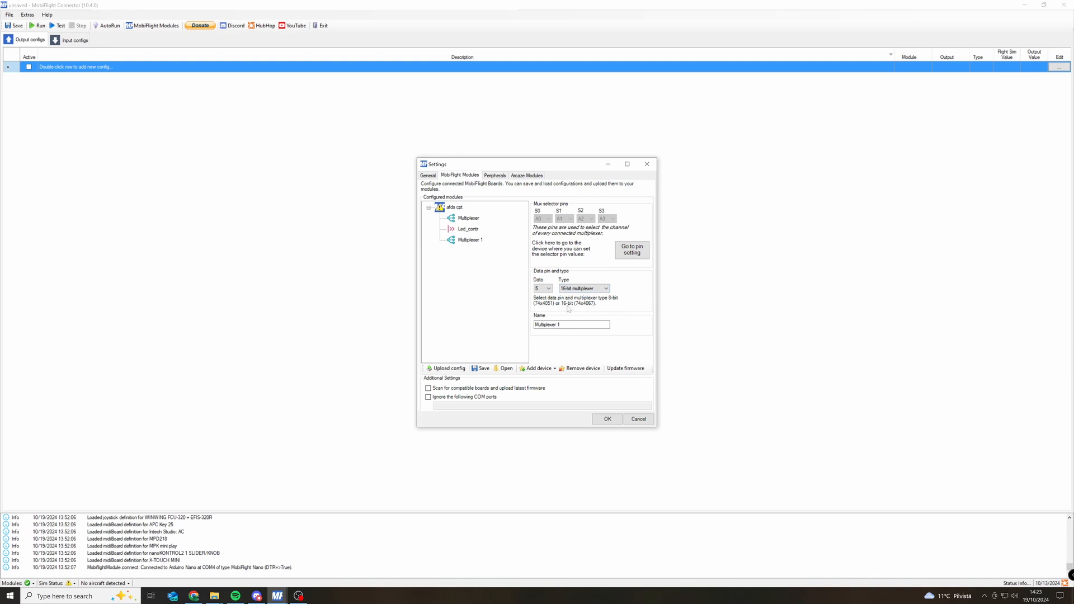
Check the added multiplexer's name and the shared mux selector pins on the board's original Multiplexer device.
key("Tab")
left_click(574, 326)
left_click(469, 218)
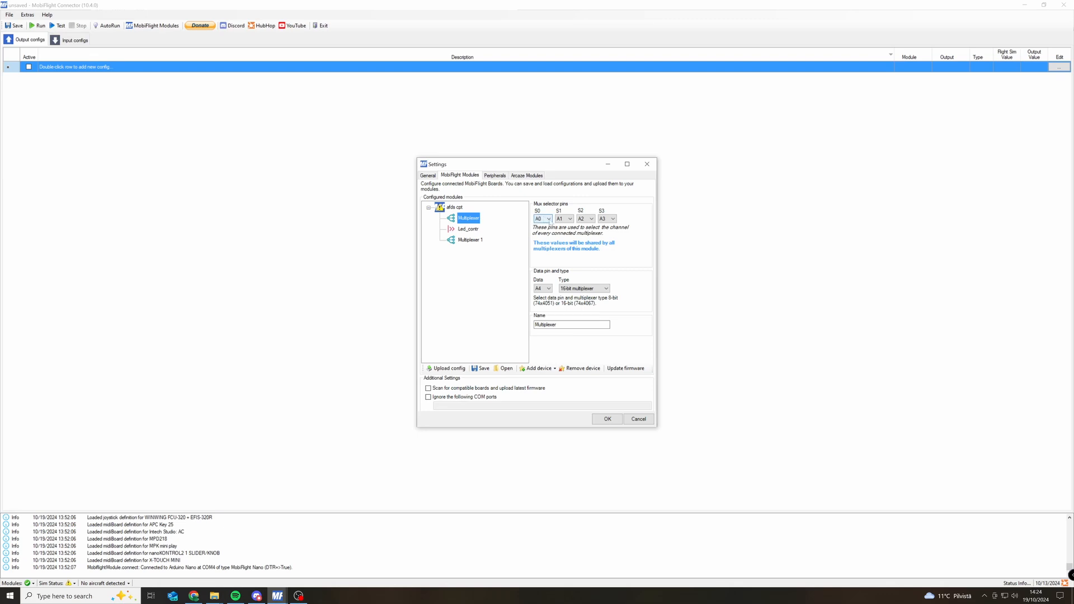
left_click(471, 241)
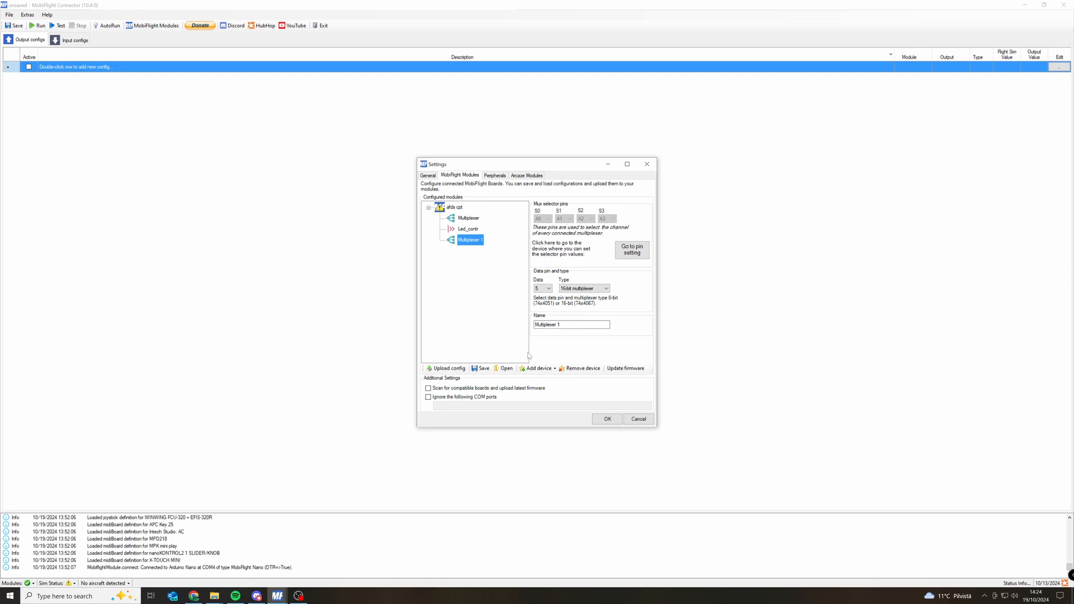
Add a Shift Register device to the board, set its number of 8-bit modules to 2 and keep the name ShiftRegister.
left_click(538, 368)
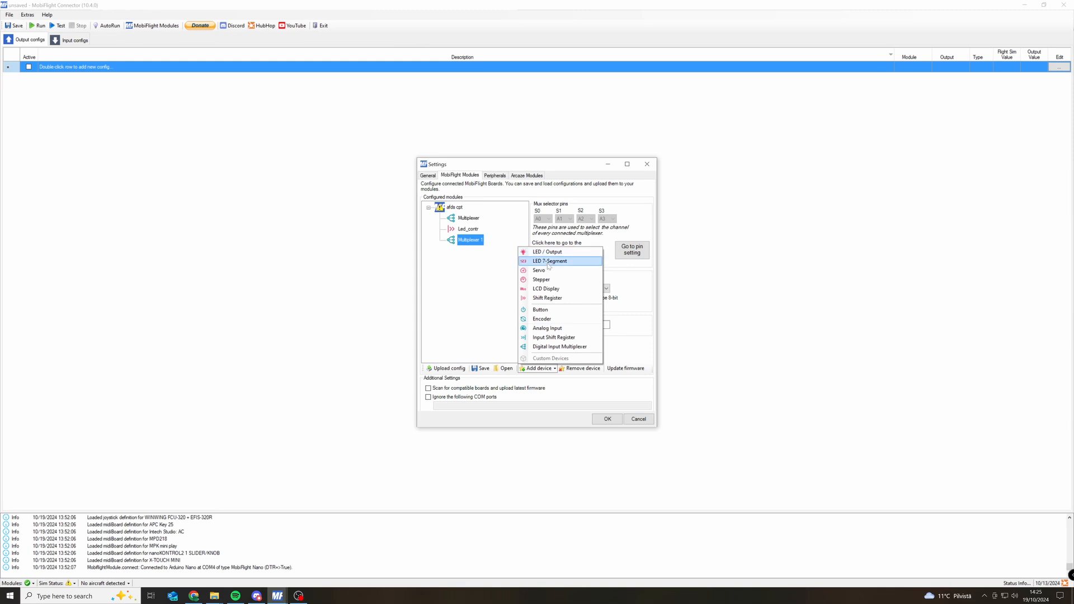
left_click(548, 299)
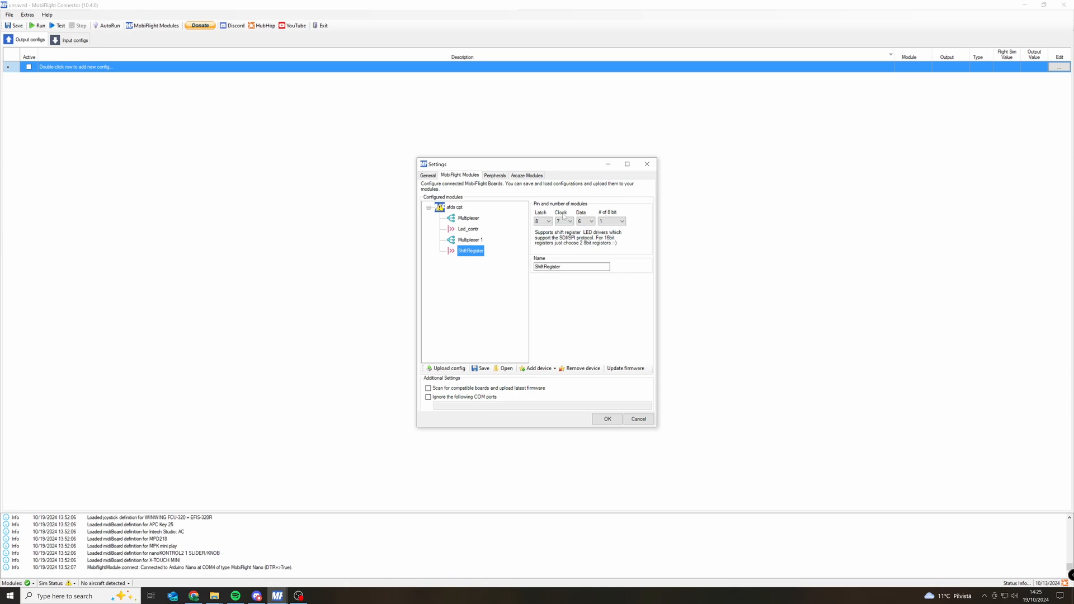
left_click(612, 221)
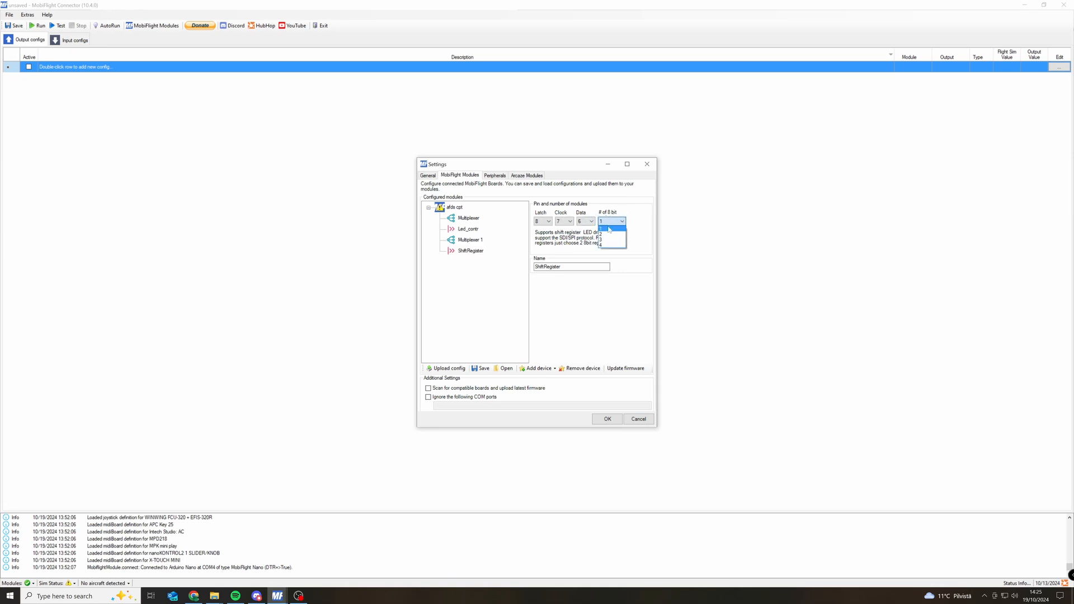
left_click(609, 233)
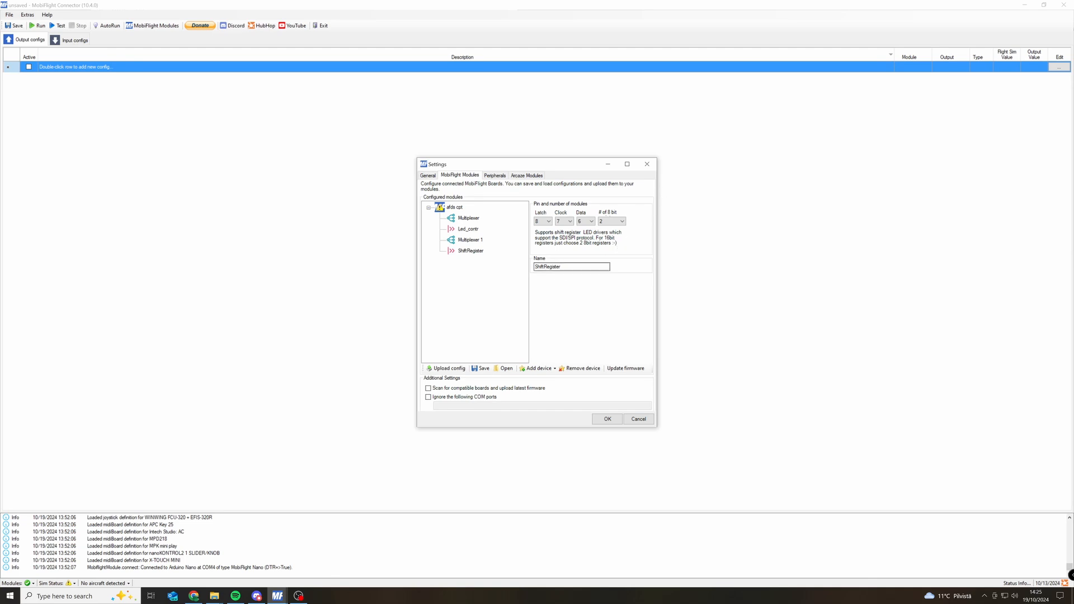
double_click(554, 267)
key("Right")
Examine the latch, clock and data pin choices of the shift register and the list of device types that can be added.
left_click(545, 220)
left_click(546, 220)
left_click(581, 222)
left_click(581, 220)
left_click(549, 223)
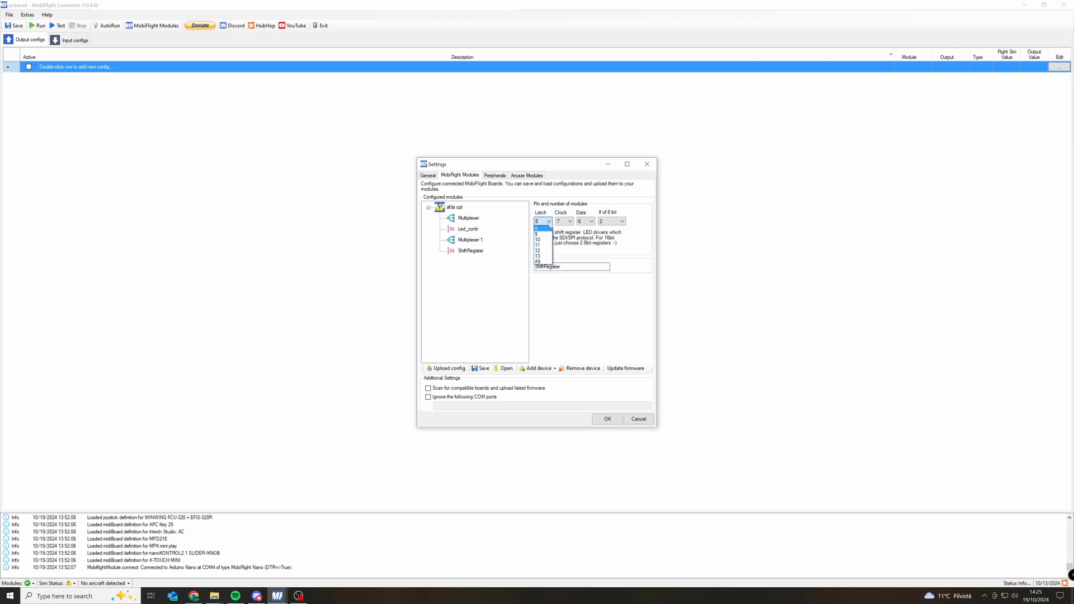
left_click(562, 223)
left_click(559, 223)
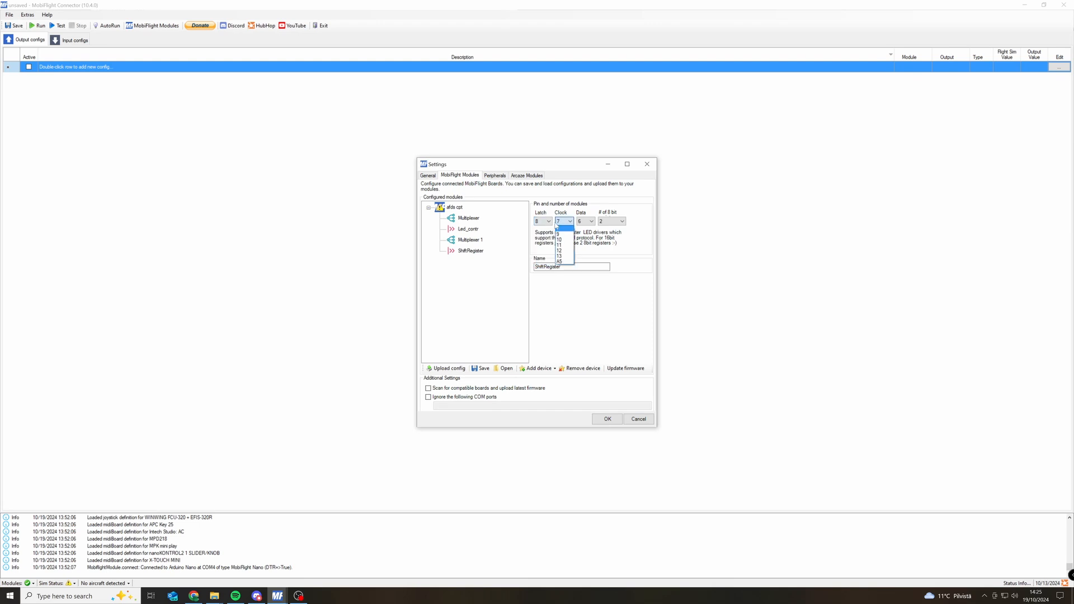
left_click(569, 205)
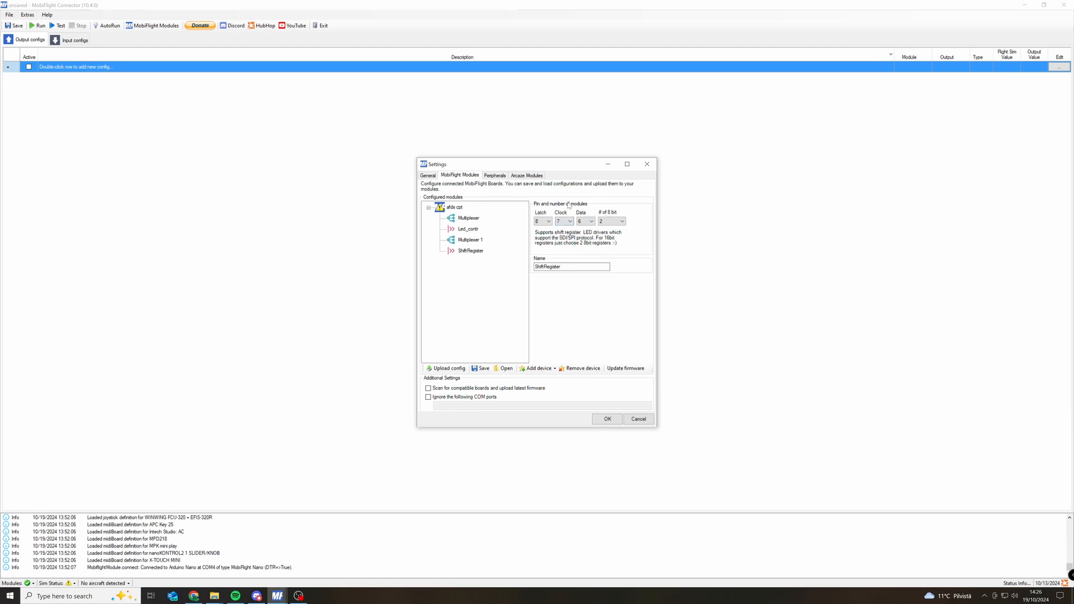
left_click(546, 222)
left_click(557, 222)
left_click(558, 221)
left_click(540, 221)
left_click(475, 252)
left_click(538, 368)
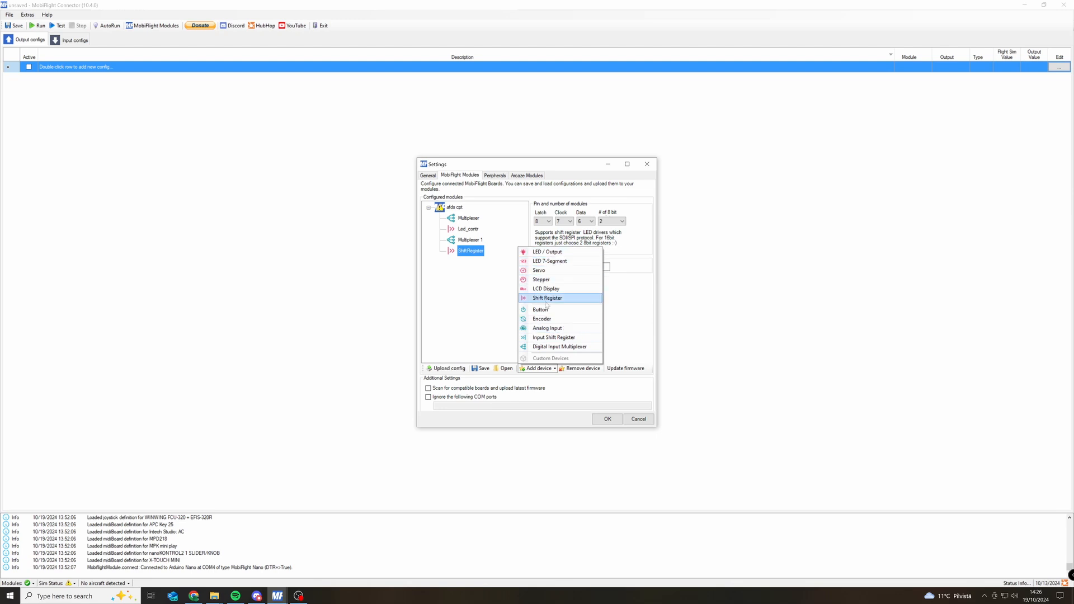
left_click(482, 315)
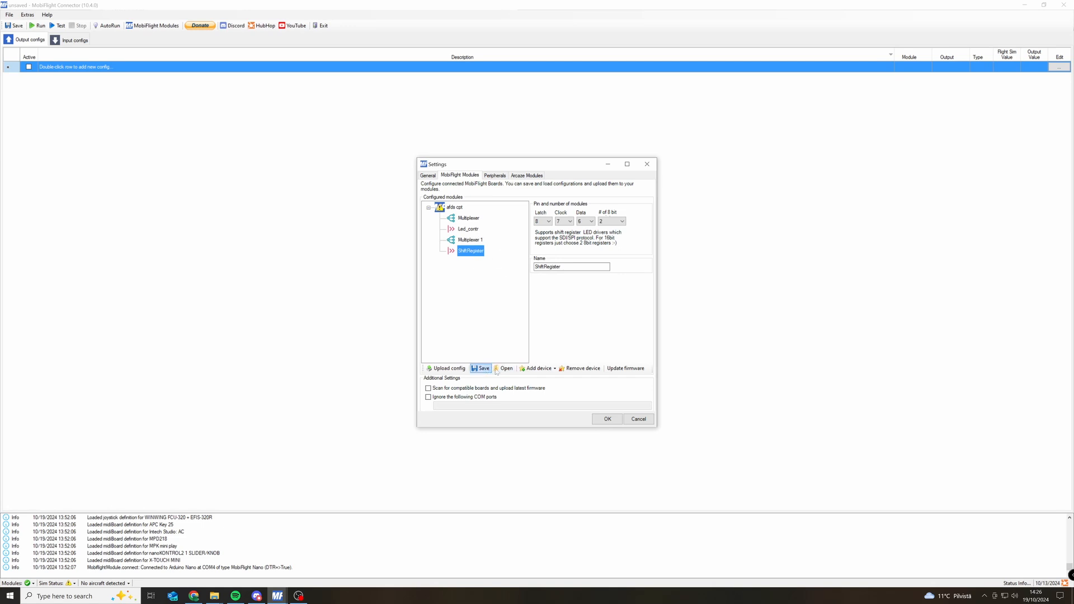
Remove the ShiftRegister and Multiplexer 1 devices from the board and check the remaining Multiplexer and Led_contr devices.
left_click(581, 368)
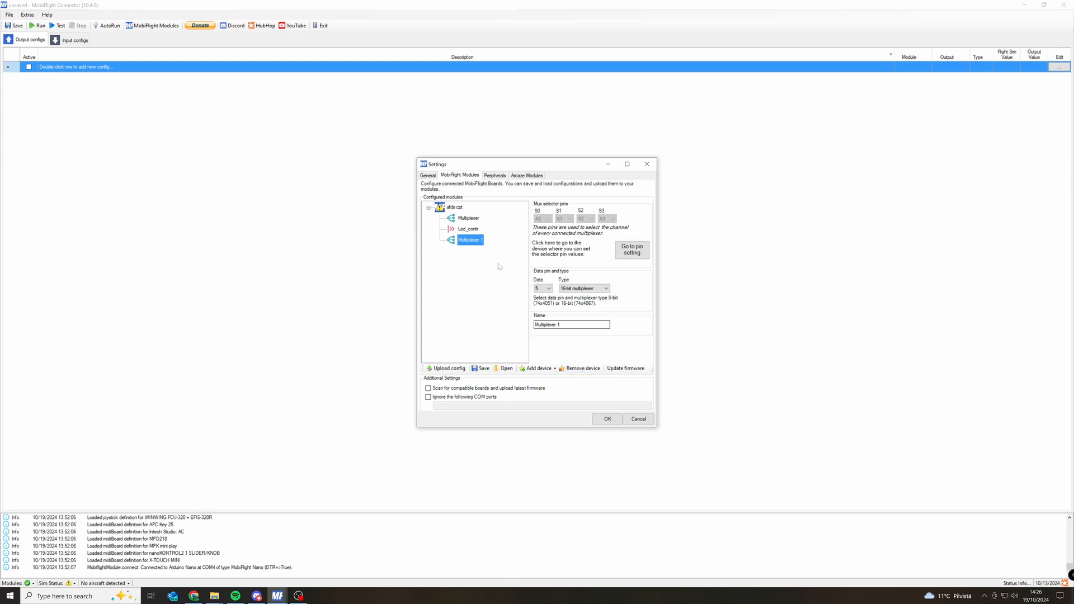
left_click(580, 369)
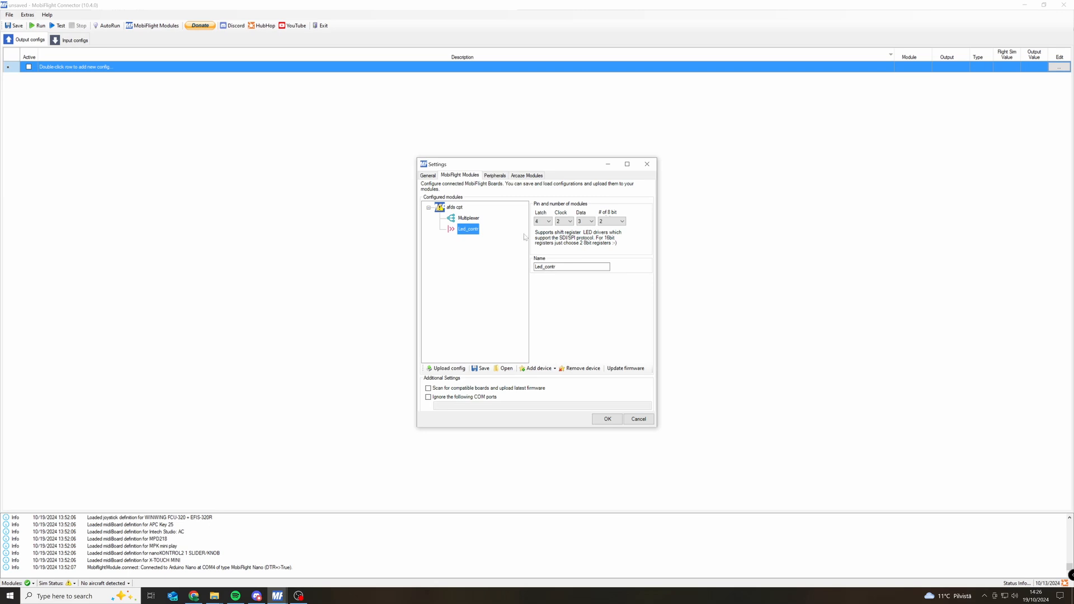
left_click(460, 218)
left_click(465, 229)
Upload the current device configuration to the board, confirm the update and accept the settings.
left_click(452, 369)
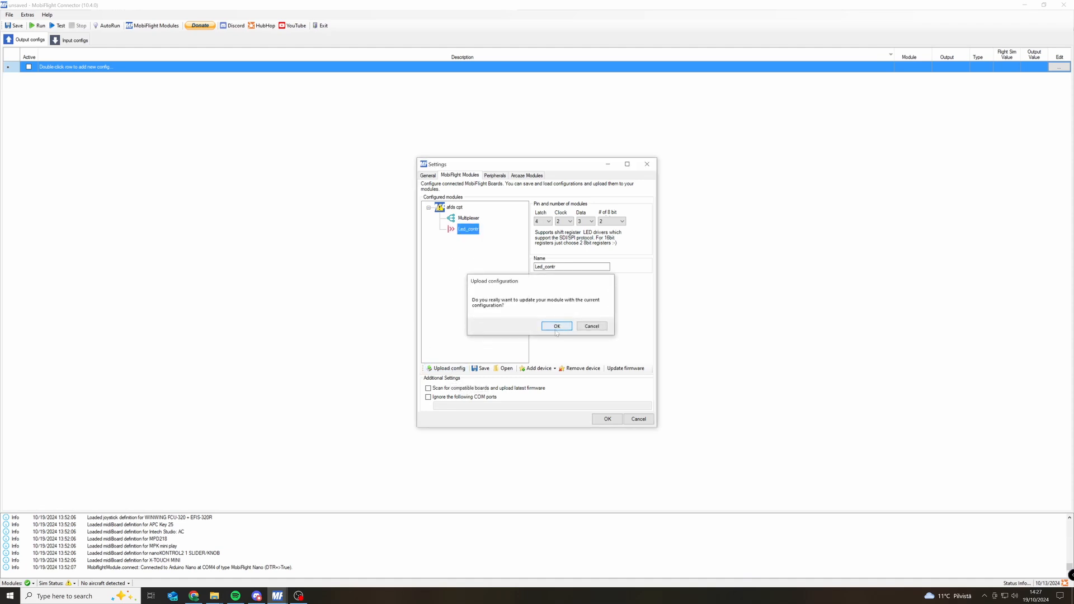
left_click(558, 326)
left_click(587, 326)
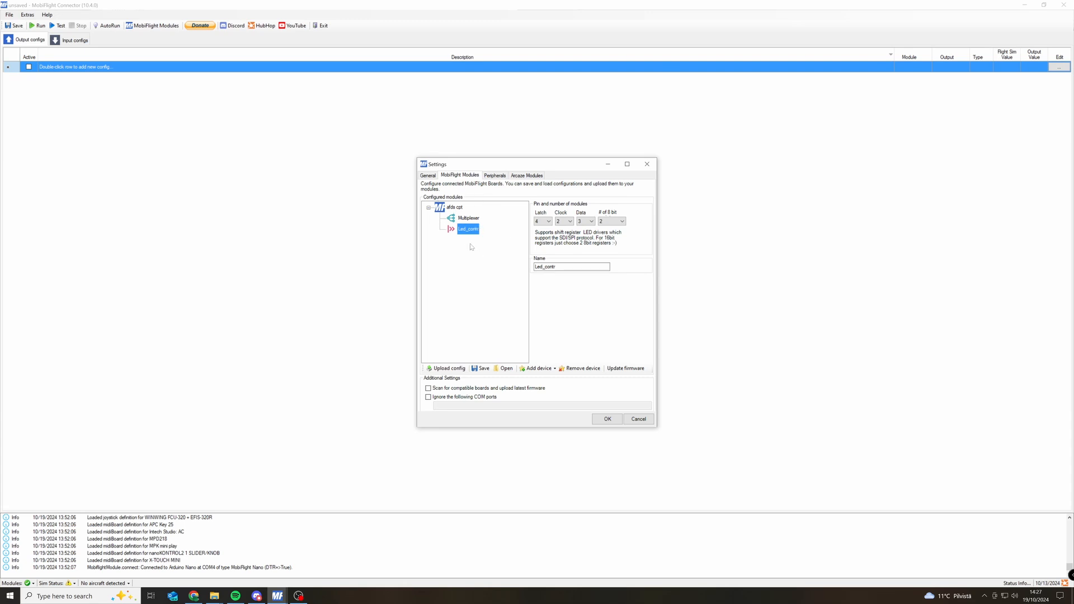
left_click(609, 420)
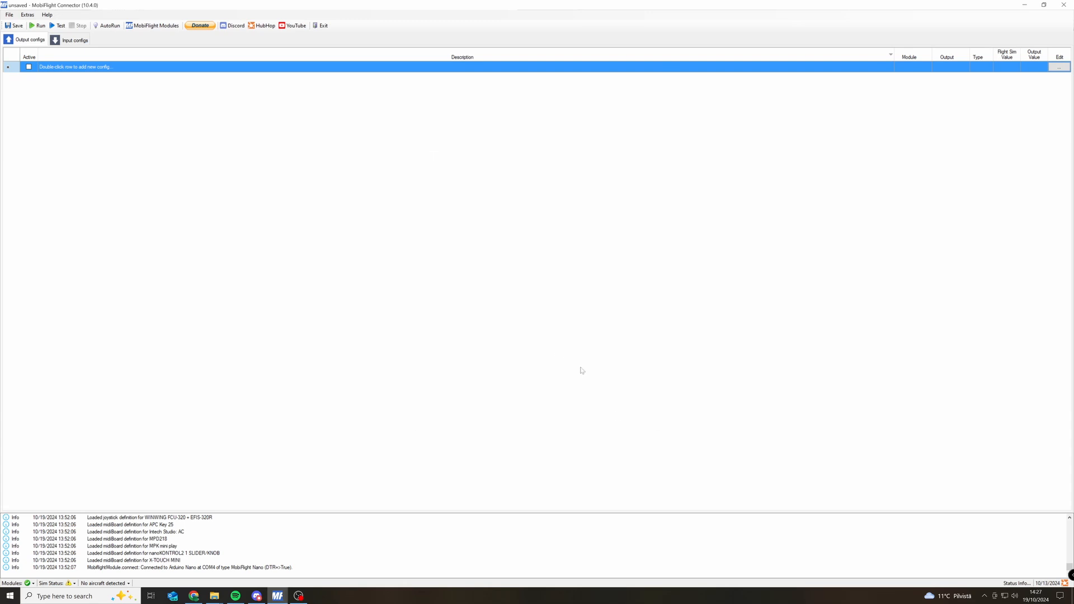
Save the afds cpt board's module configuration in the MobiFlightConfigs folder as AFDScptSetupTEST.mfmc and close the module settings.
left_click(152, 25)
left_click(429, 207)
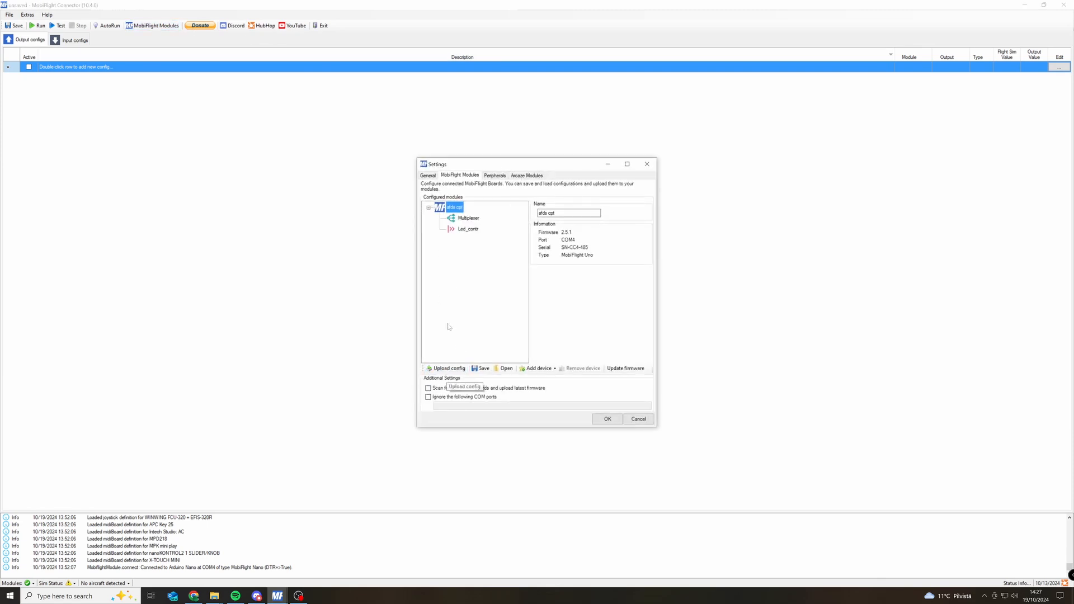
left_click(480, 369)
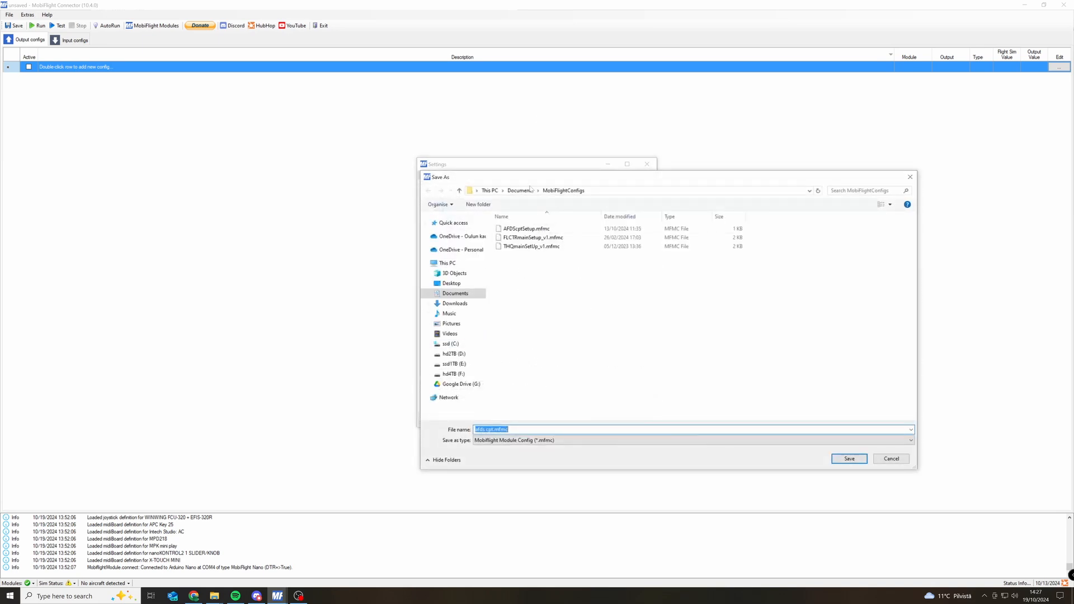
left_click_drag(521, 178, 409, 149)
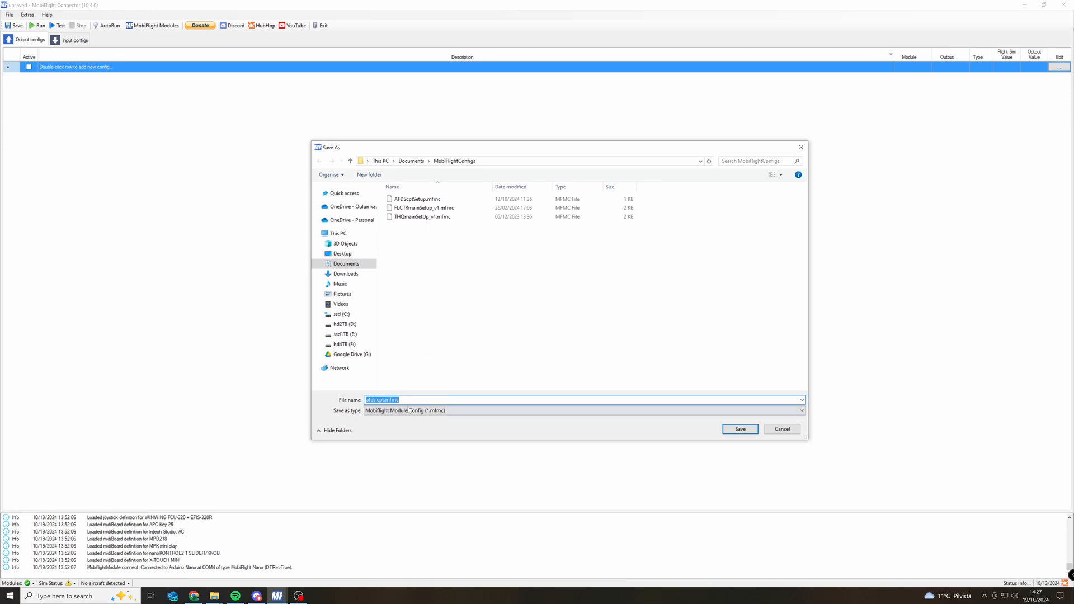
left_click(417, 199)
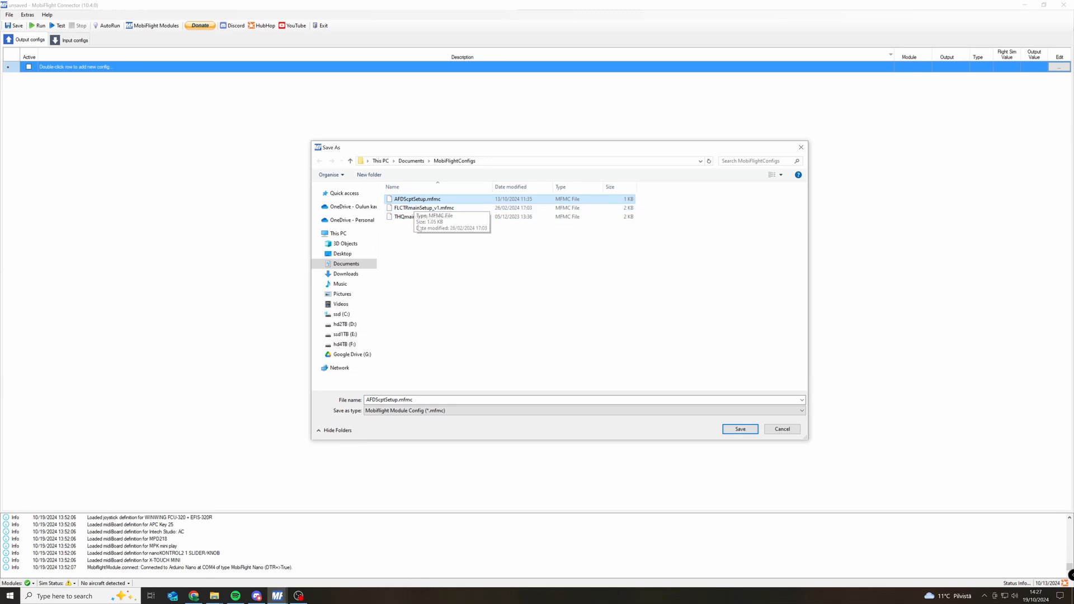
left_click(395, 400)
left_click(395, 399)
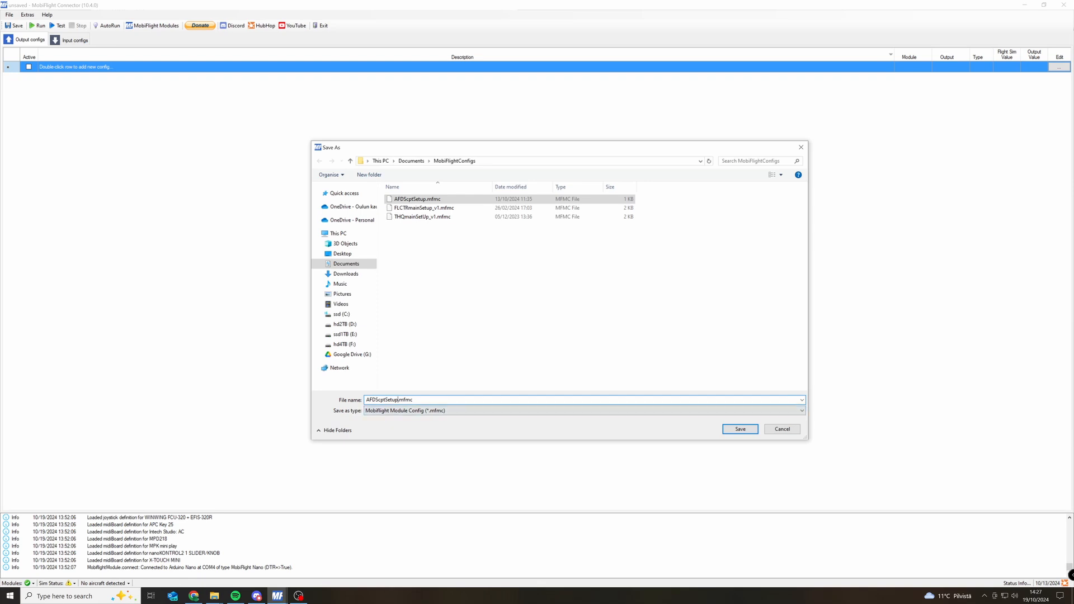
type("TEST")
key("Return")
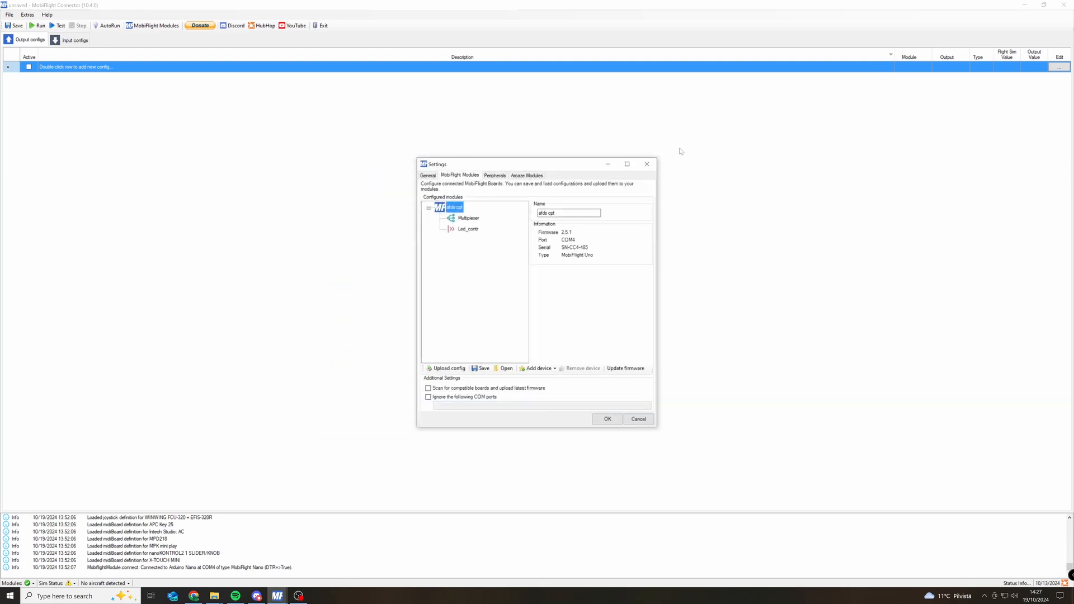
left_click(648, 164)
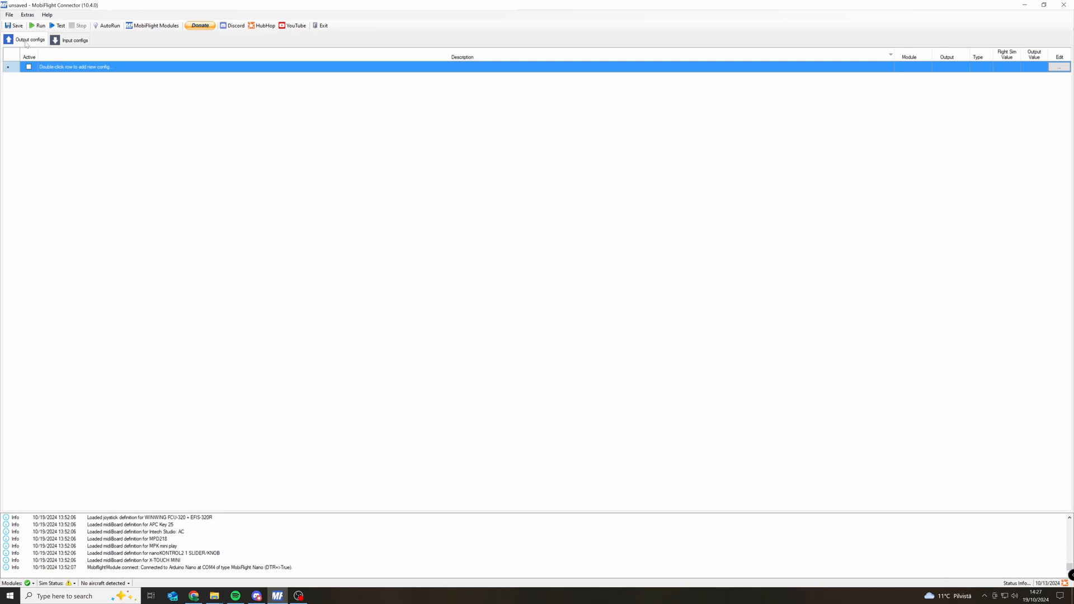
Look over the output and input configuration lists and how their columns differ.
left_click(70, 40)
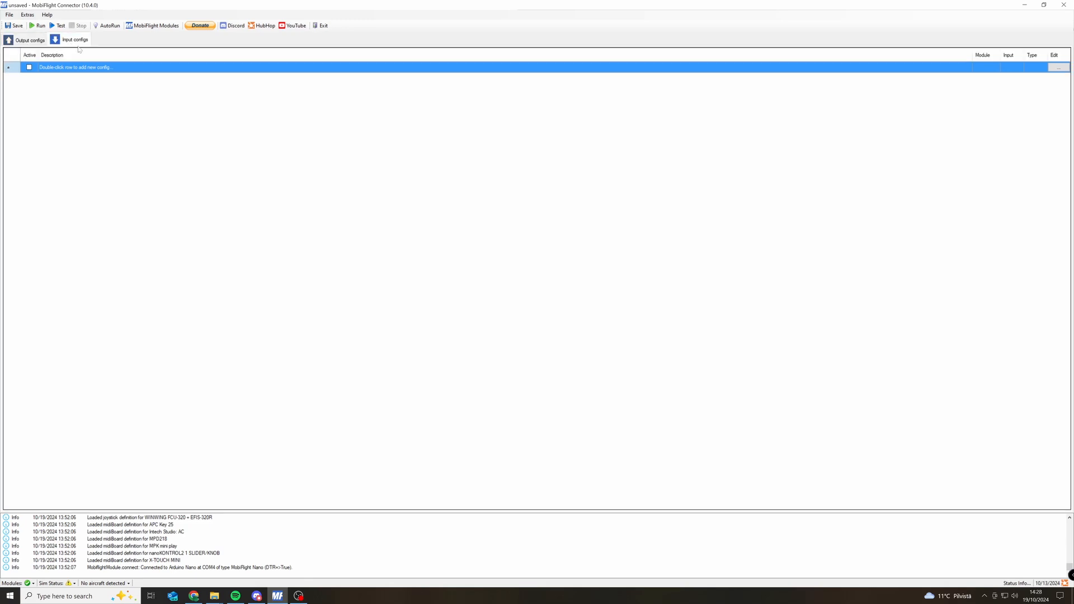
left_click(38, 41)
left_click(67, 41)
left_click(27, 41)
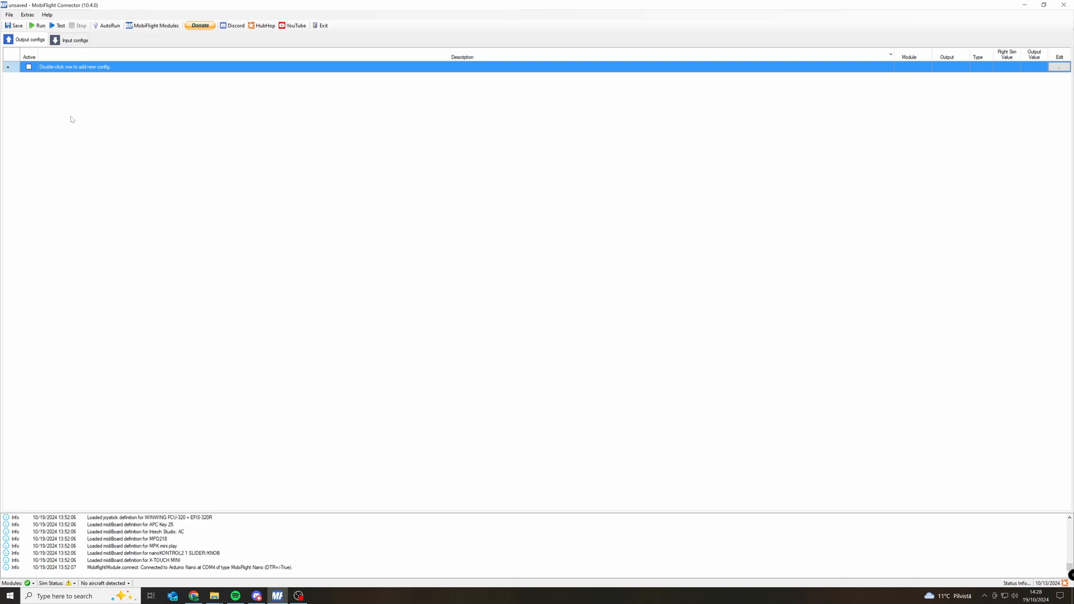
left_click(71, 42)
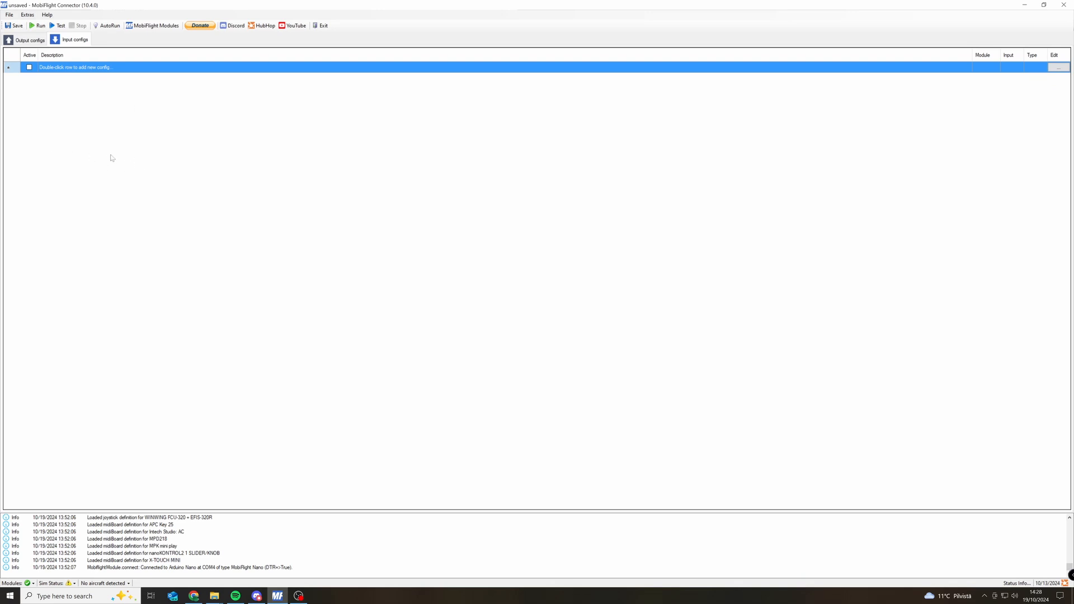
left_click(24, 41)
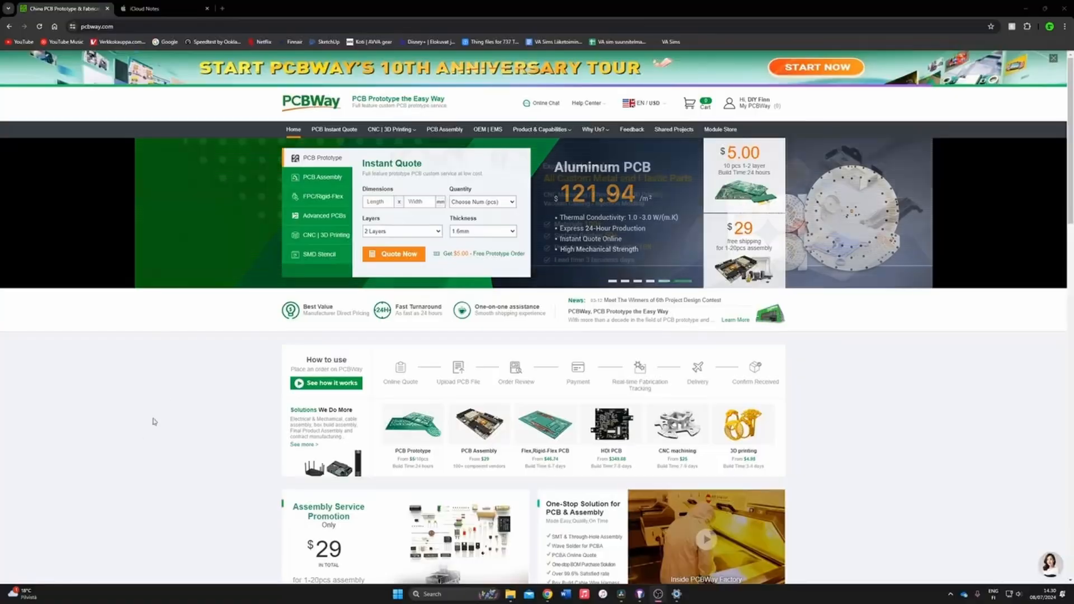
In the browser, open PCBWay's PCB Prototype quote form and agree to the special notes about the file contents.
scroll(206, 380, "down", 2)
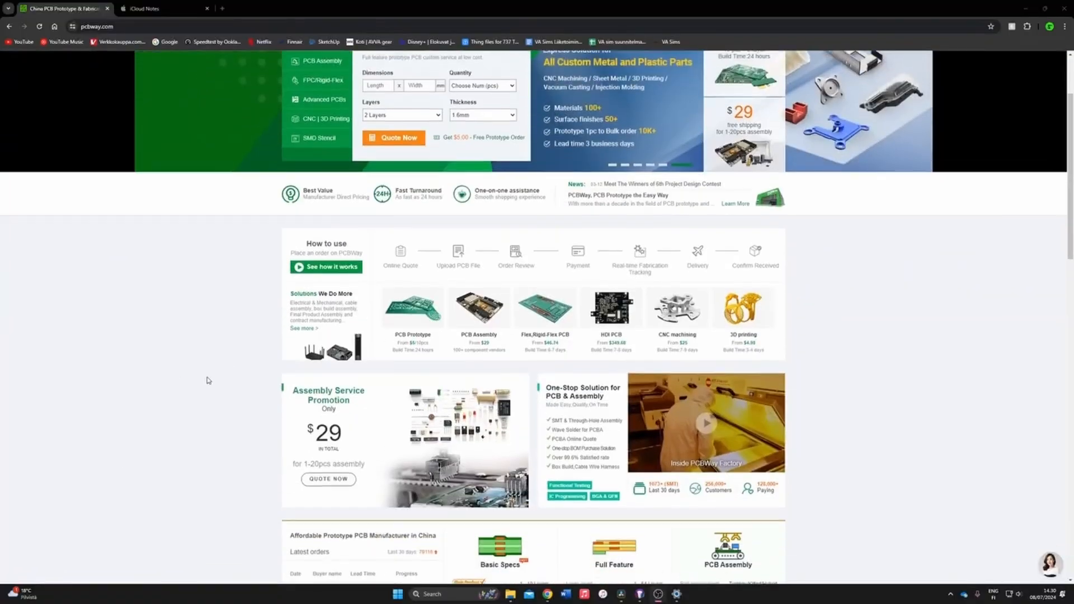
left_click(408, 312)
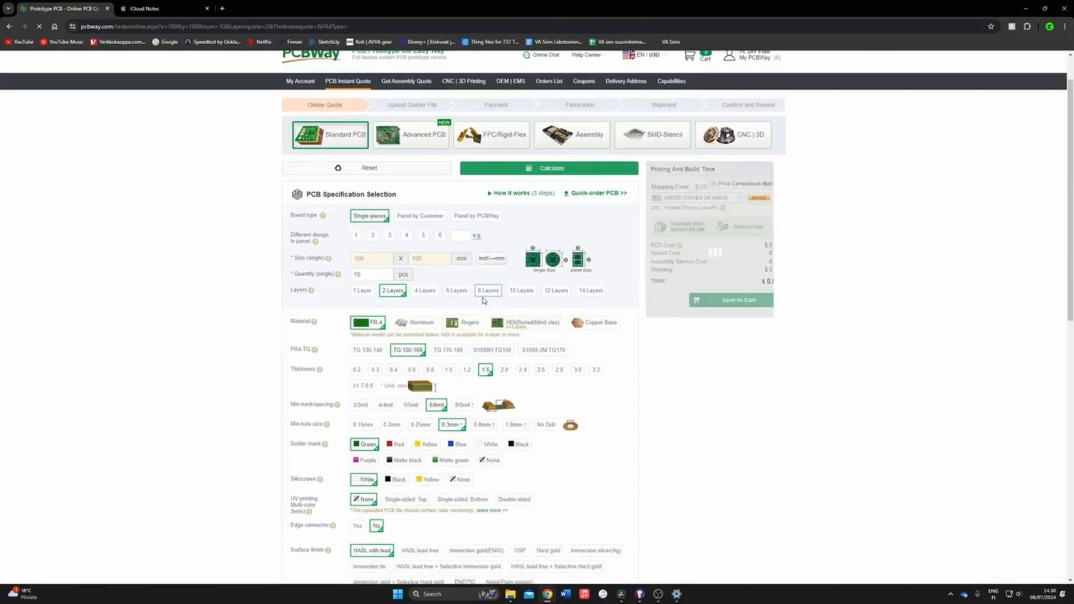
scroll(484, 301, "down", 6)
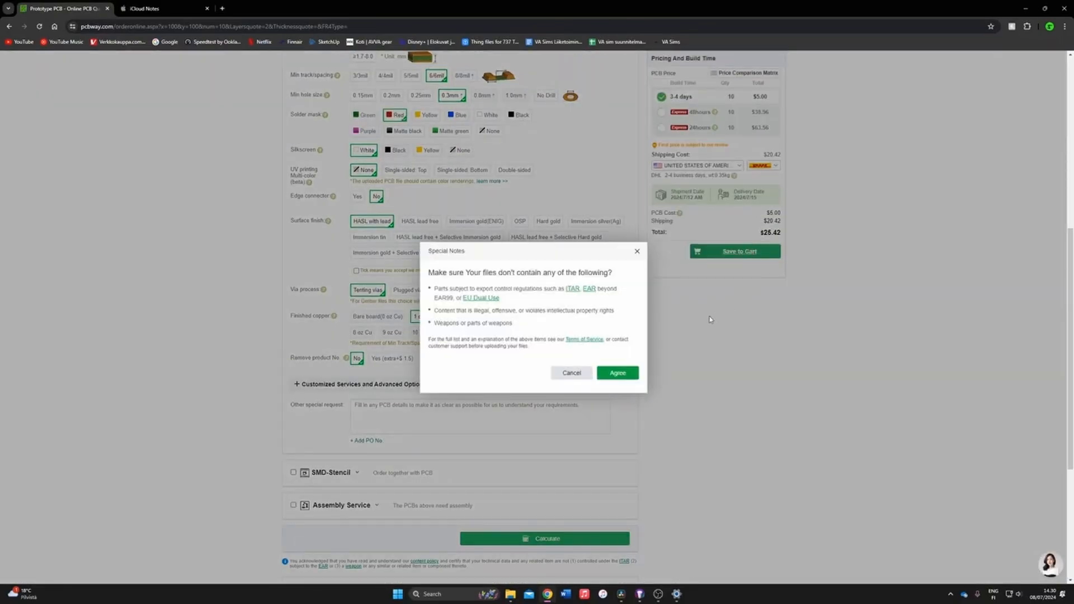
left_click(618, 372)
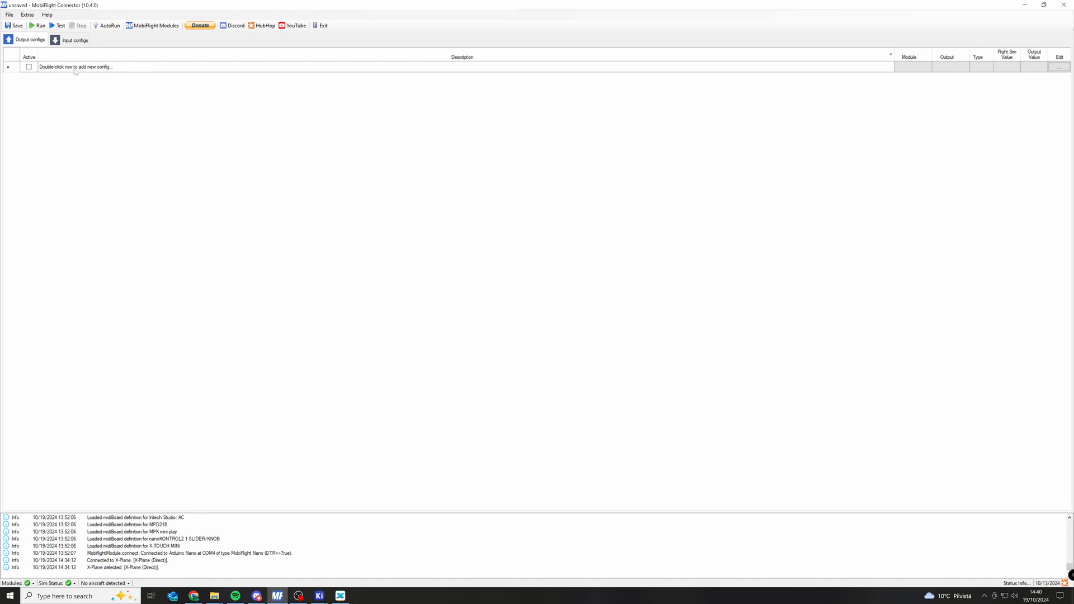
Start a new output config entry, and examine the LED AP1 line in the KiCad schematic and the X-Plane cockpit for reference.
double_click(107, 67)
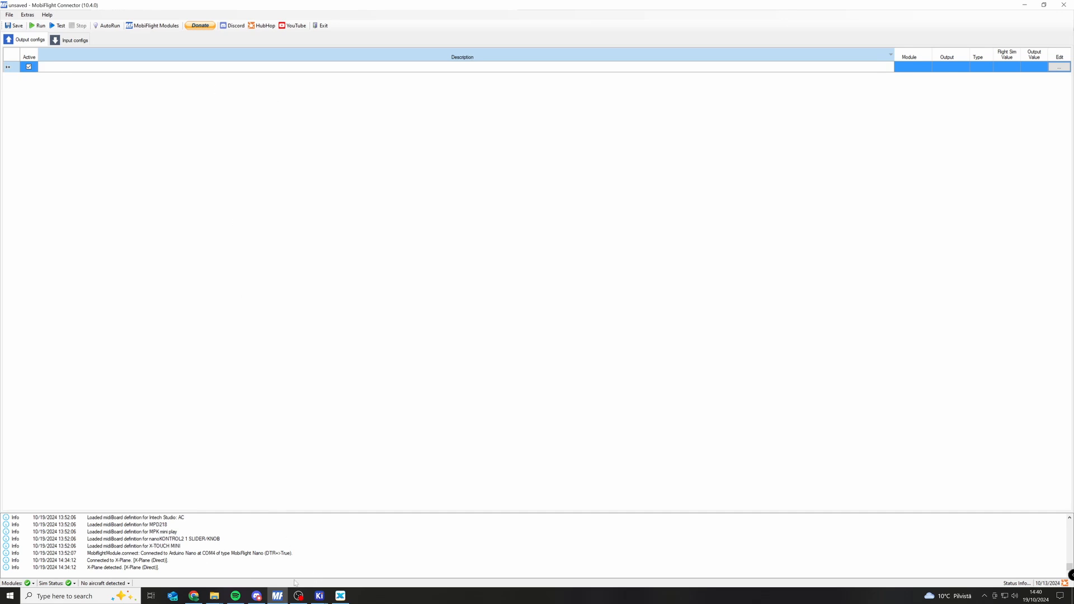
mouse_move(320, 596)
left_click(363, 560)
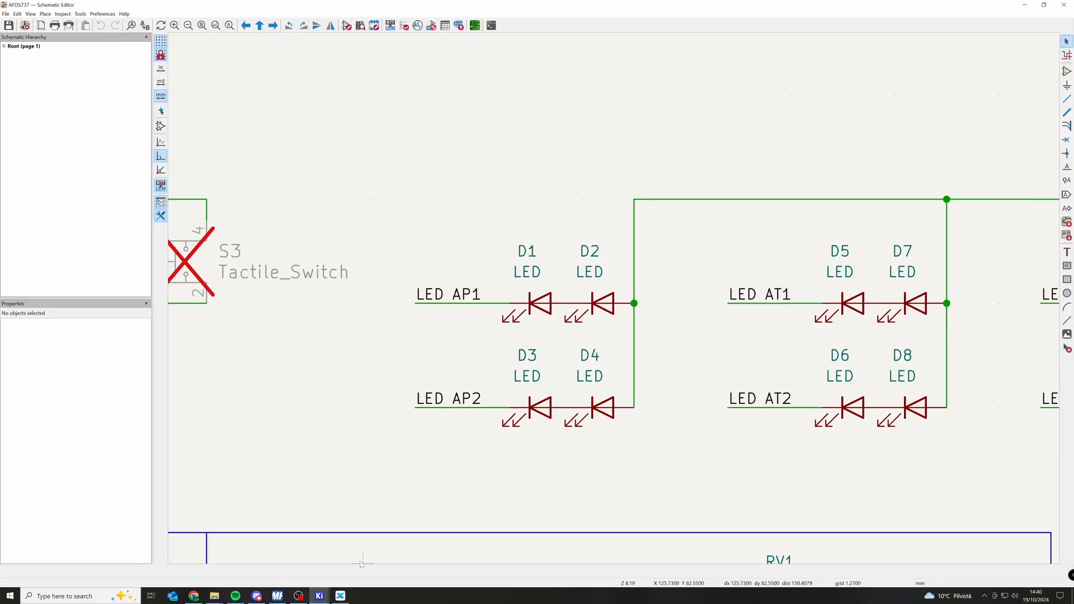
left_click_drag(364, 201, 690, 358)
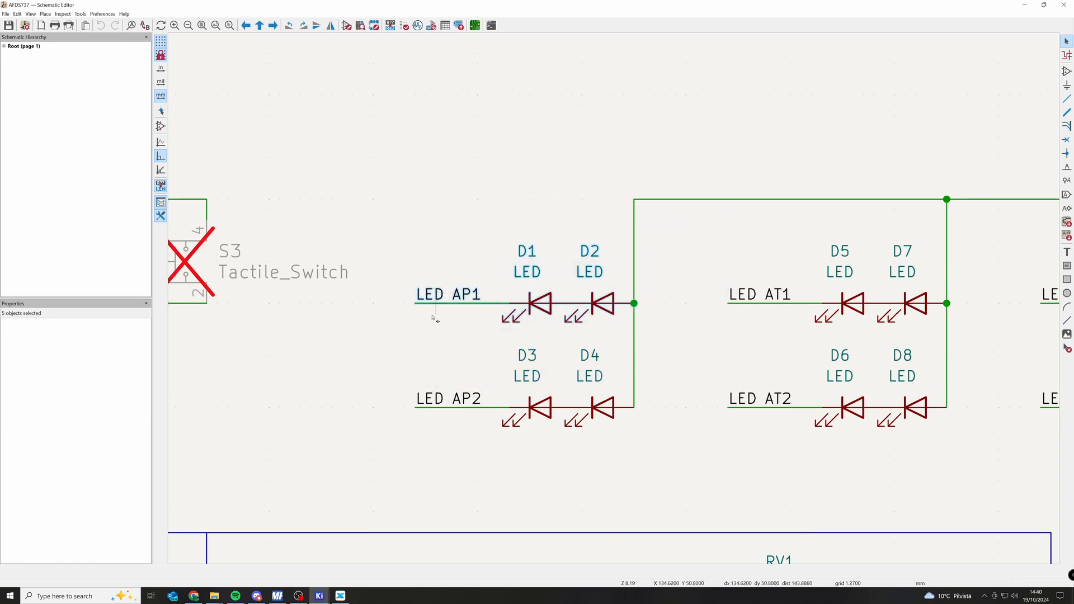
left_click(428, 335)
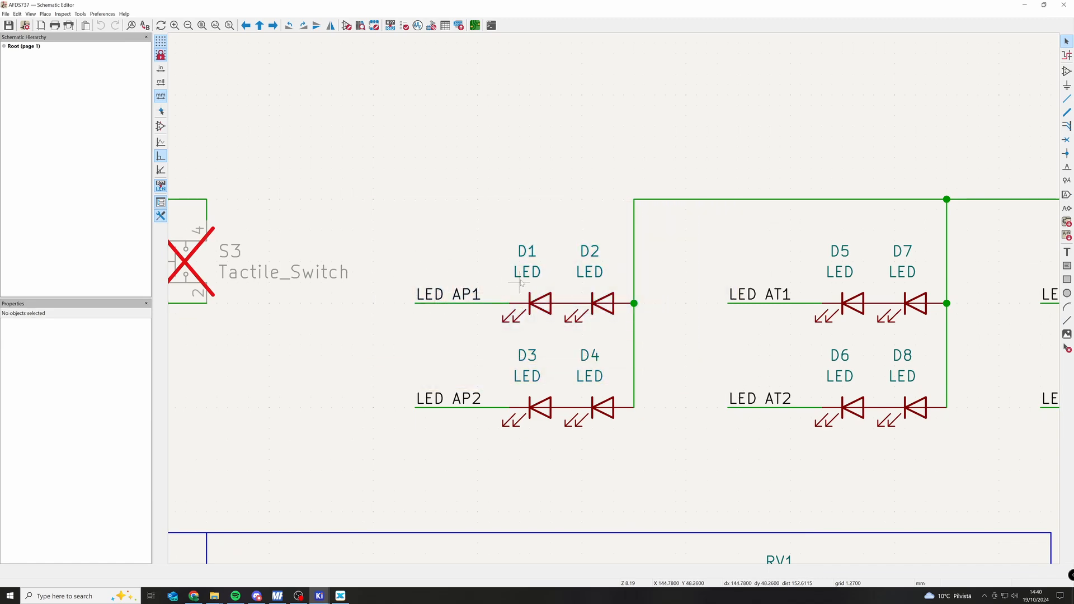
left_click(341, 596)
key("super")
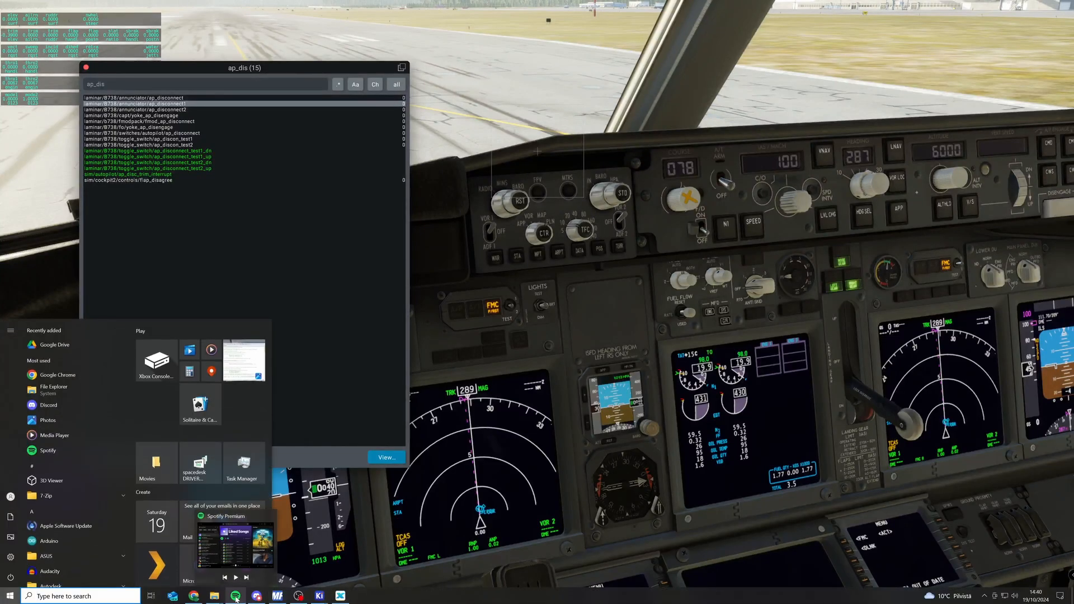
Switch back to MobiFlight Connector and describe the new output config as LED AP1.
left_click(277, 596)
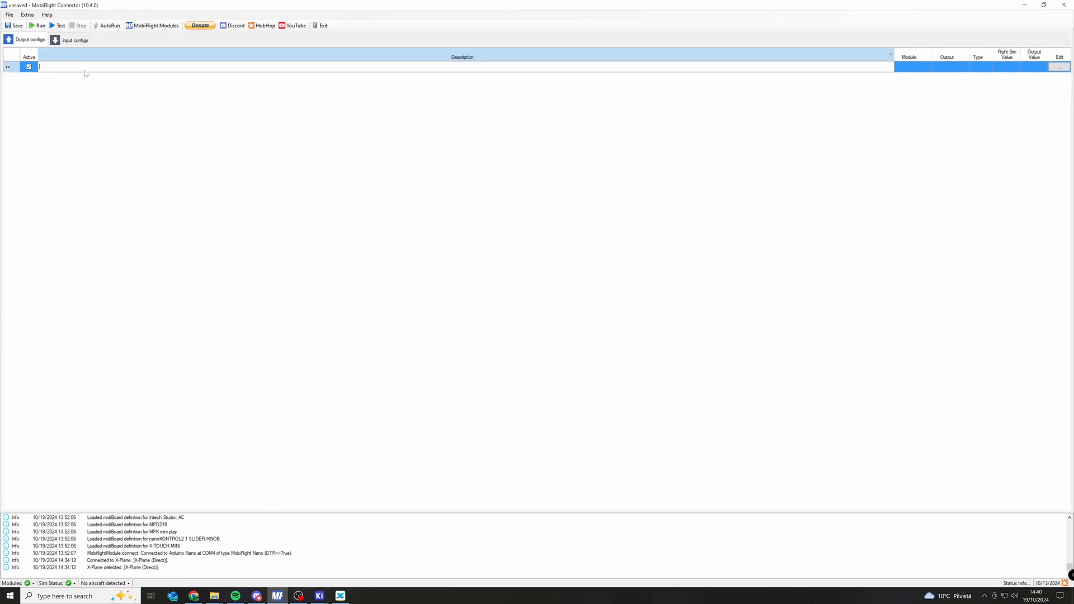
type("LED AP1")
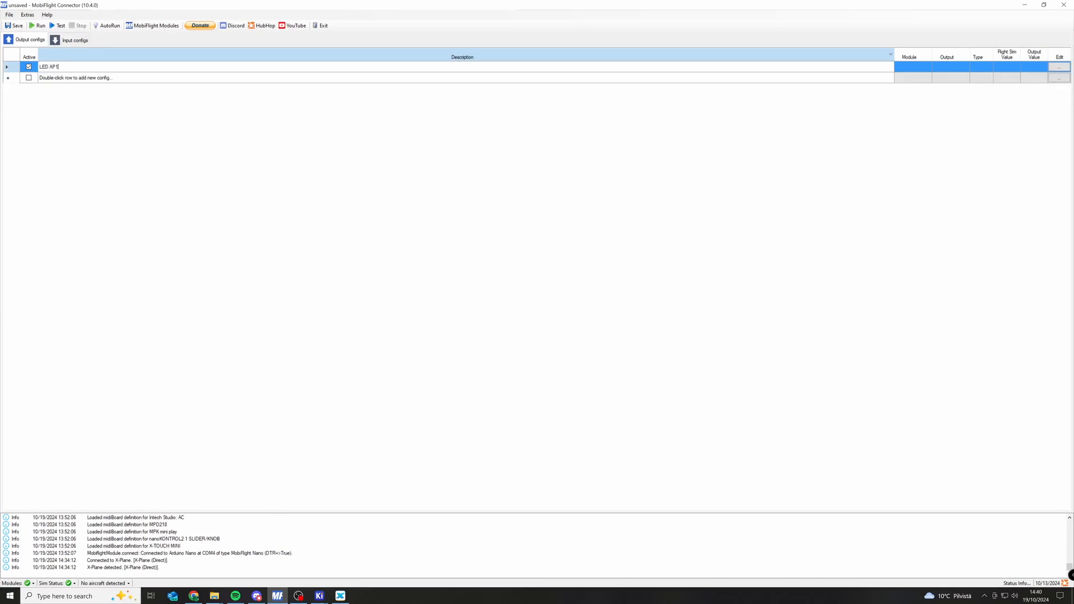
key("Return")
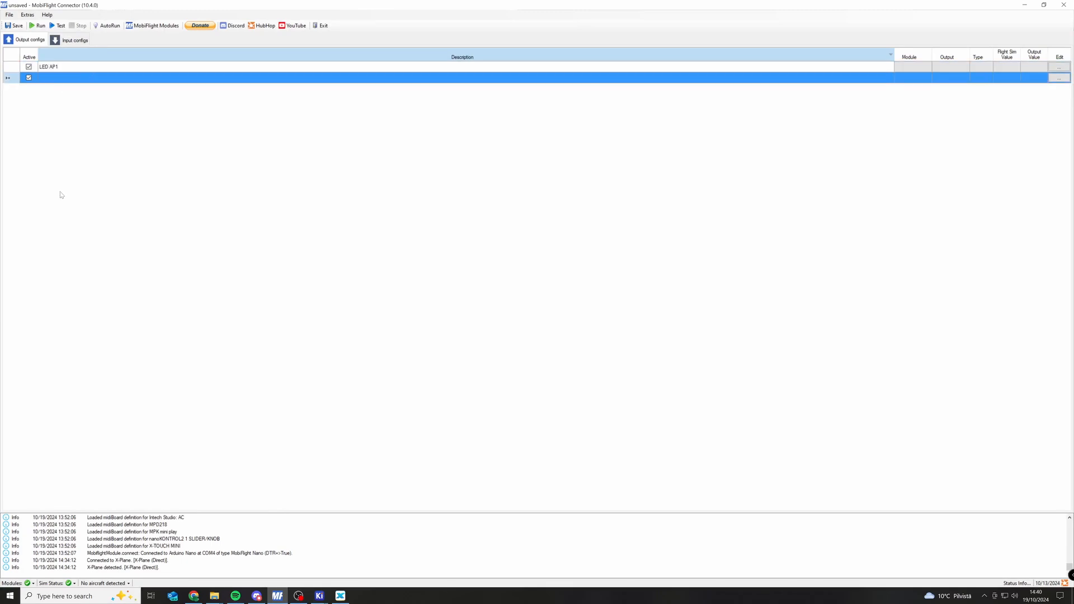
Open the LED AP1 config for editing, review its modifier options and choose Output Device as its display type.
left_click(90, 69)
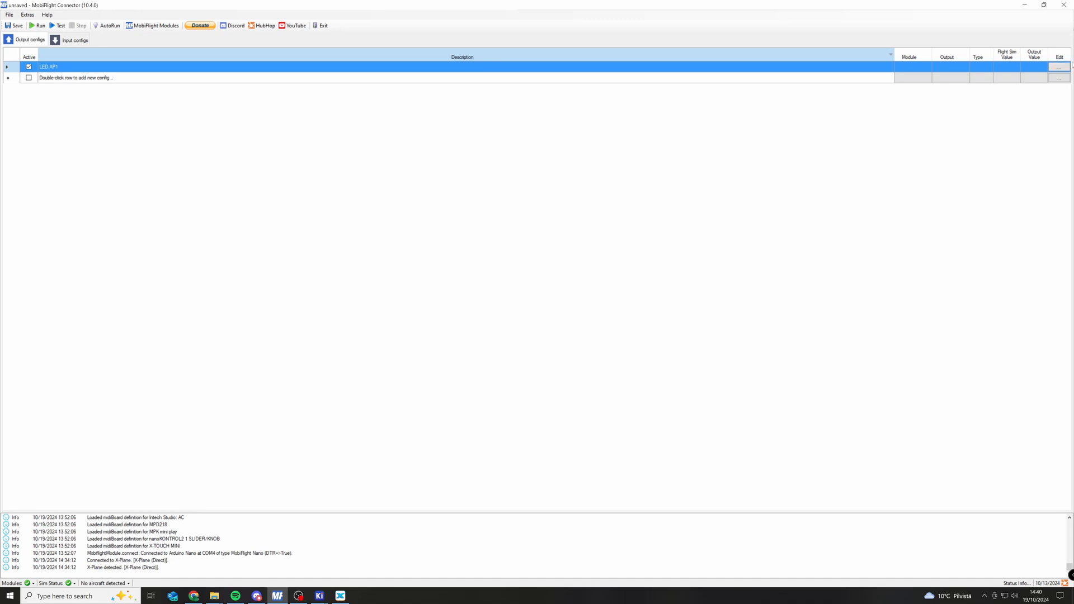
left_click(1059, 68)
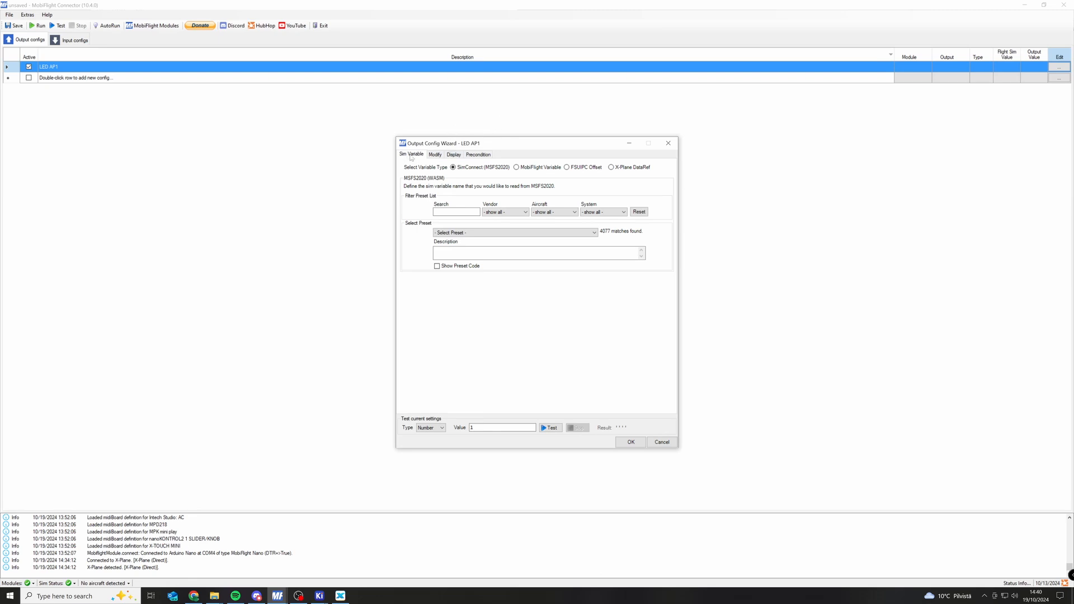
left_click(434, 155)
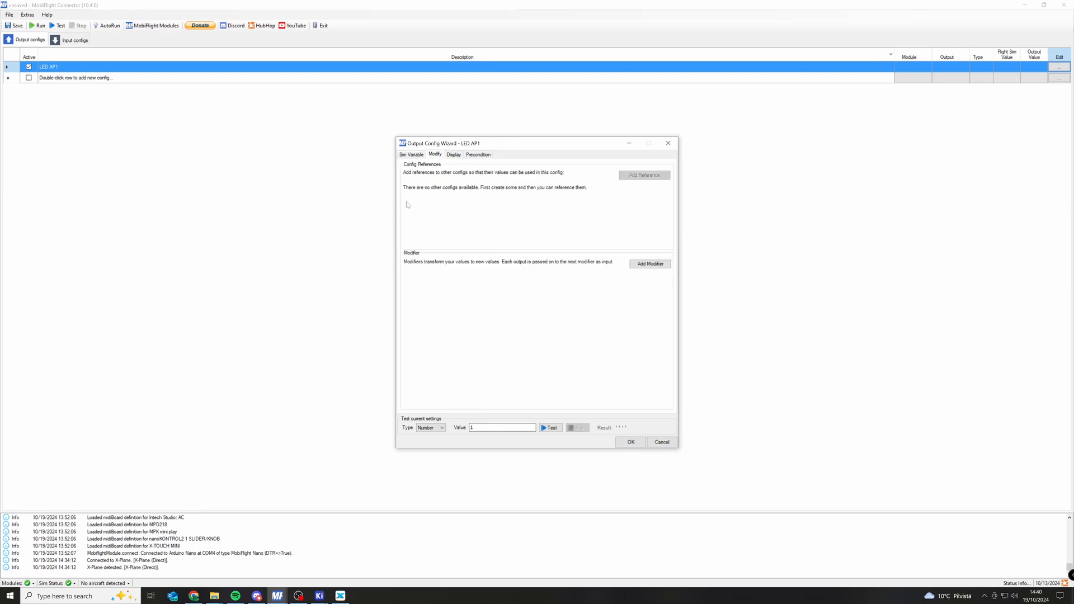
left_click(454, 155)
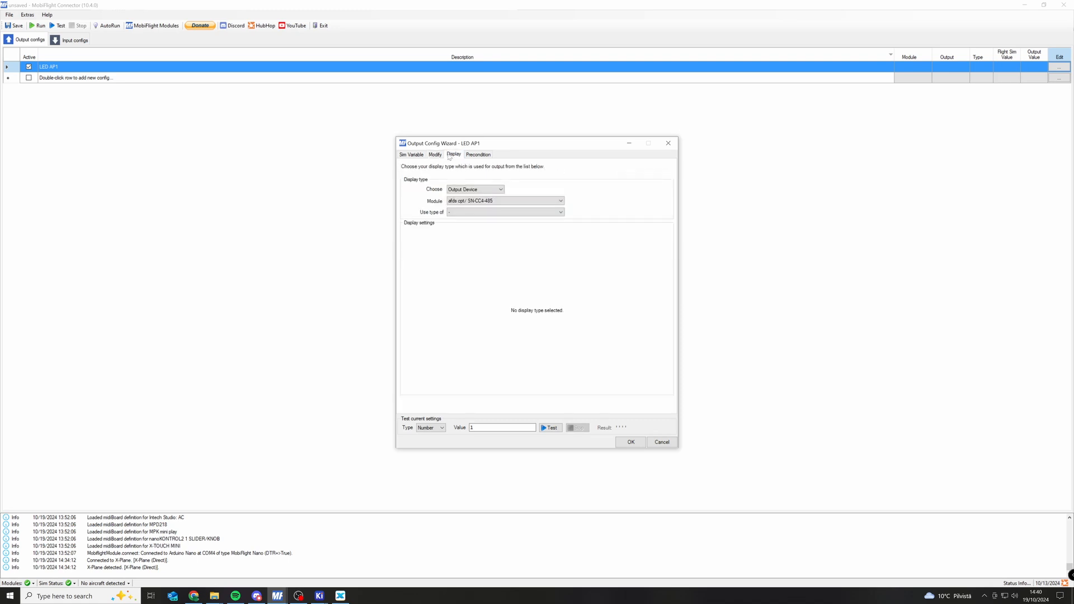
left_click(450, 190)
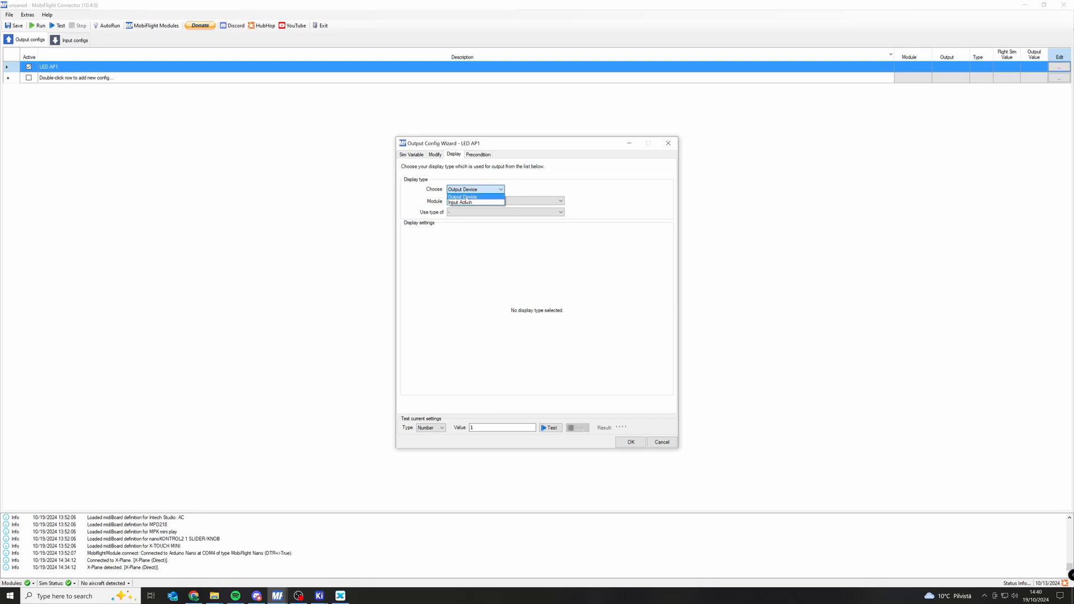
left_click(466, 197)
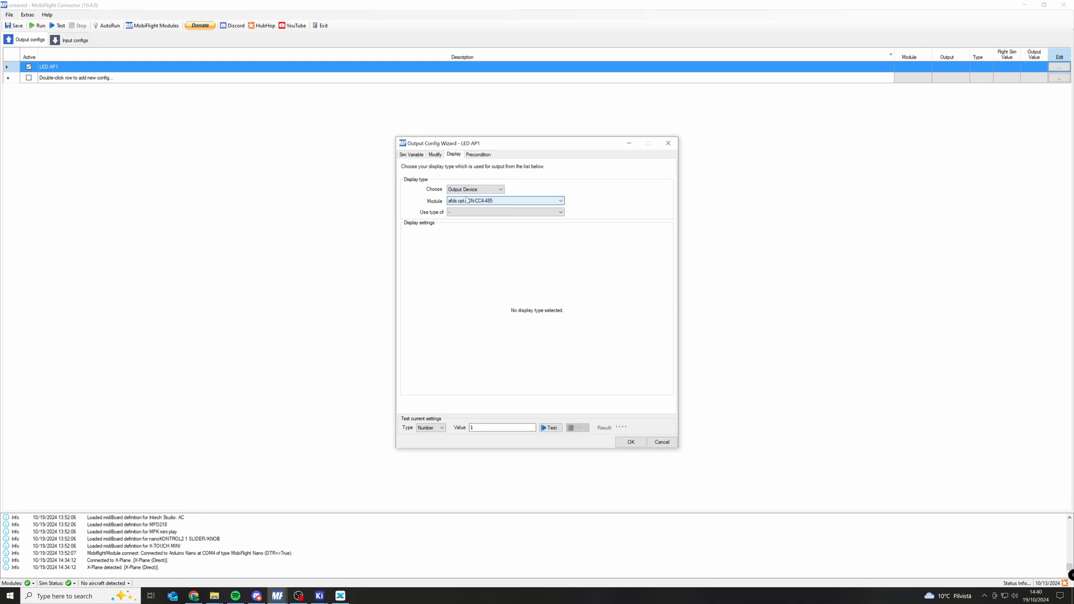
Assign LED AP1's display to the afds opt/ SN-CC4-485 module and use the ShiftRegister type.
left_click(467, 200)
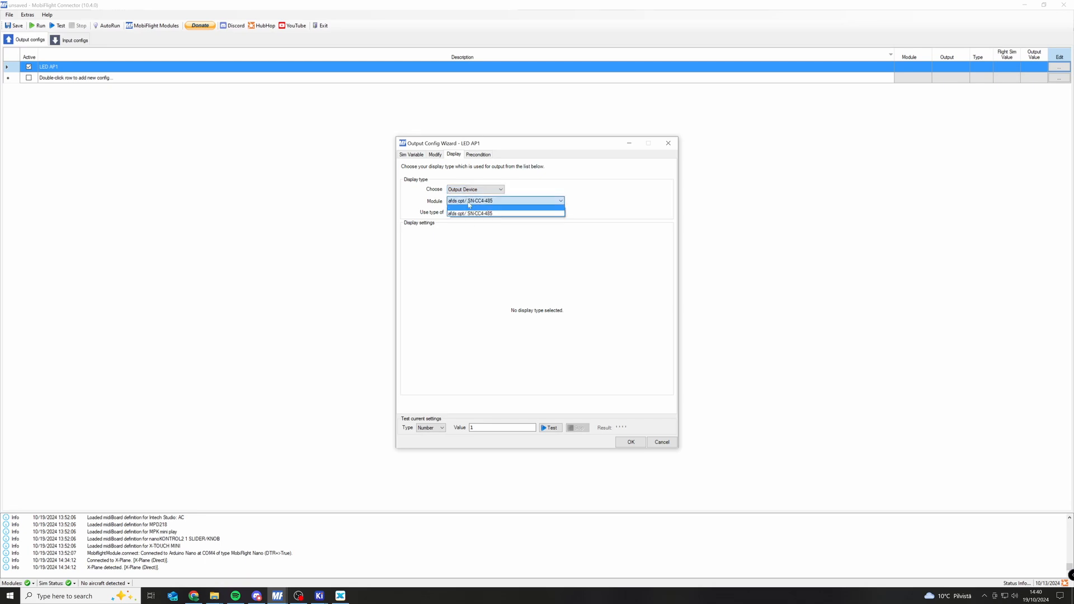
left_click(501, 214)
left_click(460, 213)
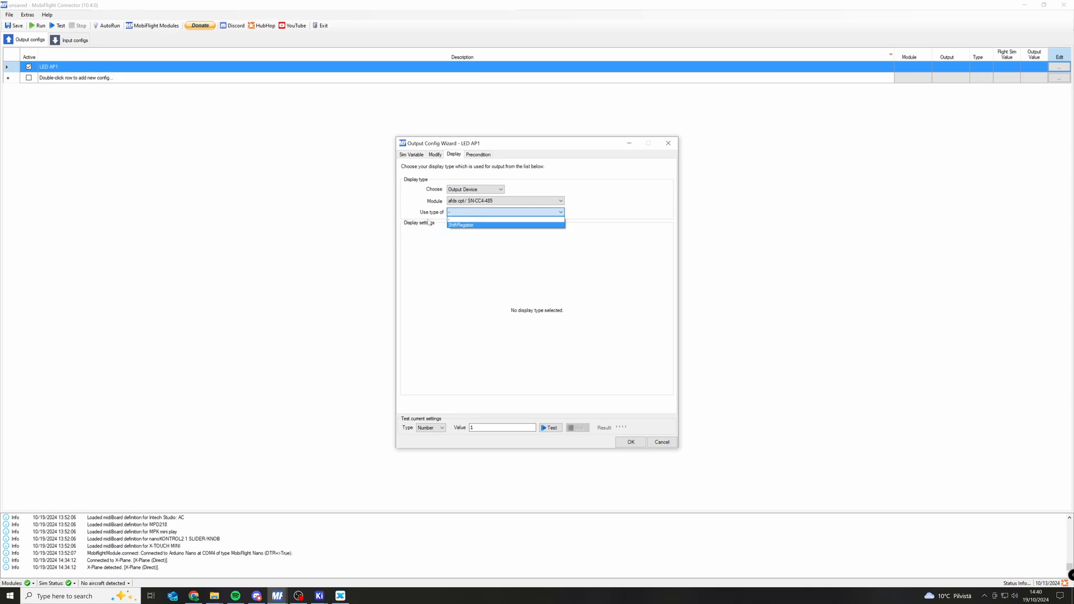
left_click(459, 225)
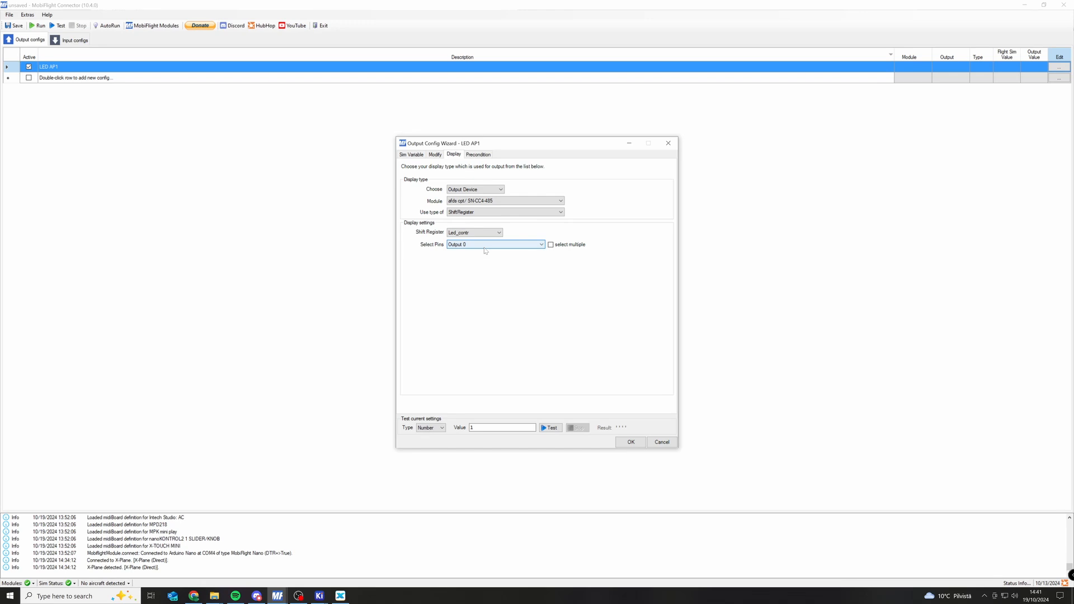
Use the Led_contr shift register for LED AP1 and choose Output 1 as its pin.
left_click(470, 236)
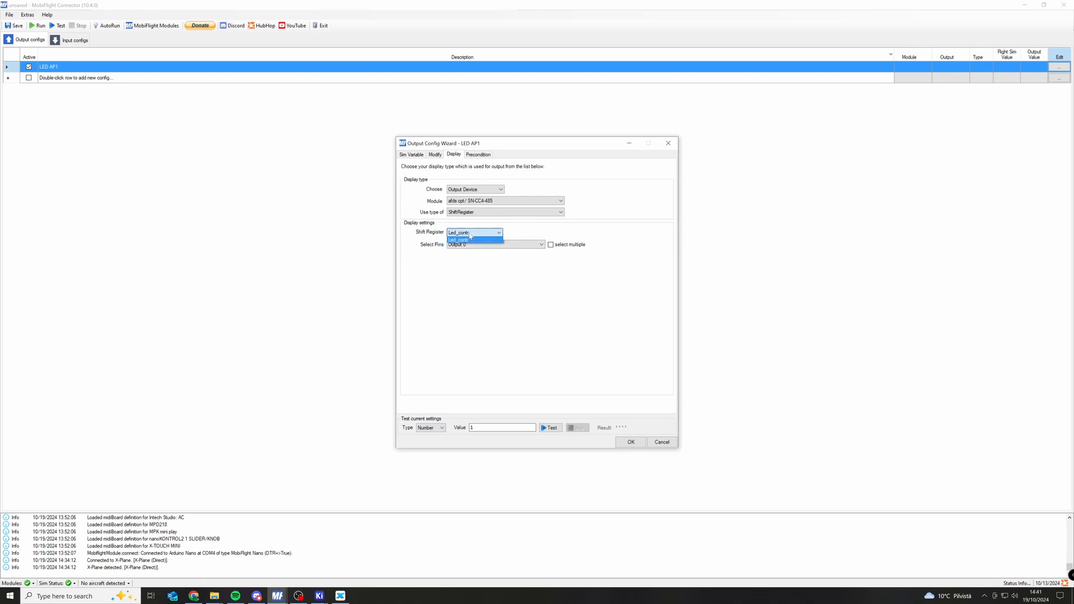
left_click(470, 240)
left_click(463, 235)
left_click(597, 240)
left_click(461, 249)
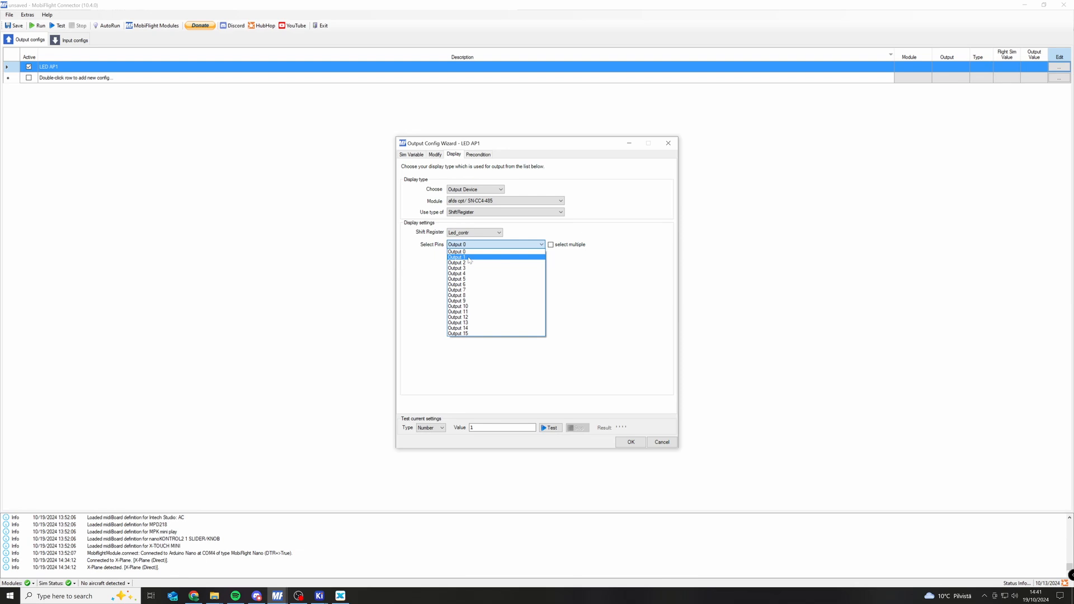
left_click(469, 258)
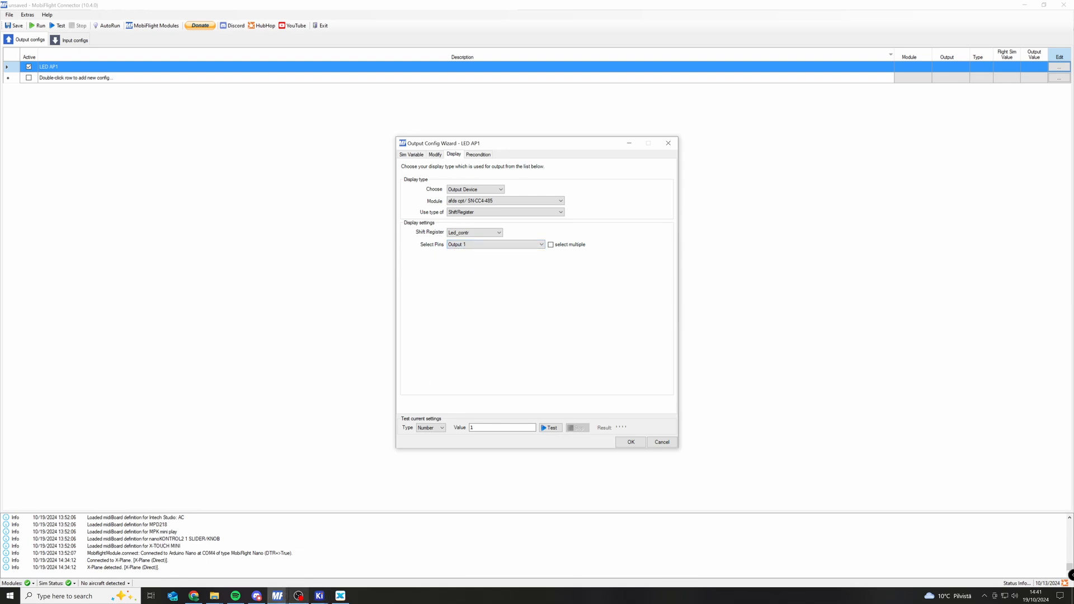
Switch to the KiCad schematic and examine which DM13A output on IC1 drives LED AP1.
left_click(319, 596)
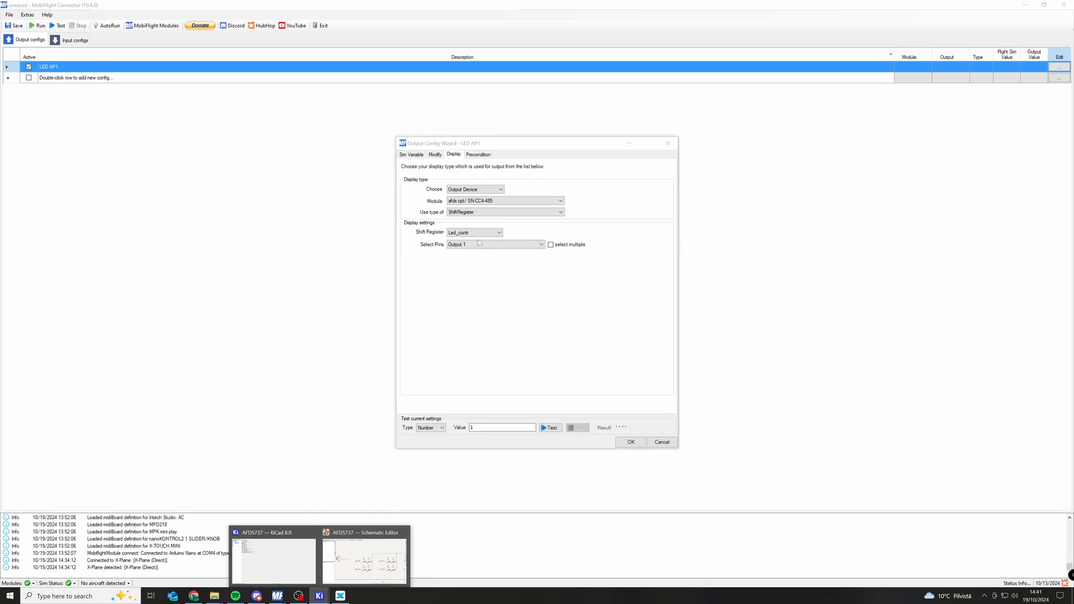
left_click(365, 557)
scroll(387, 354, "down", 5)
scroll(387, 354, "down", 3)
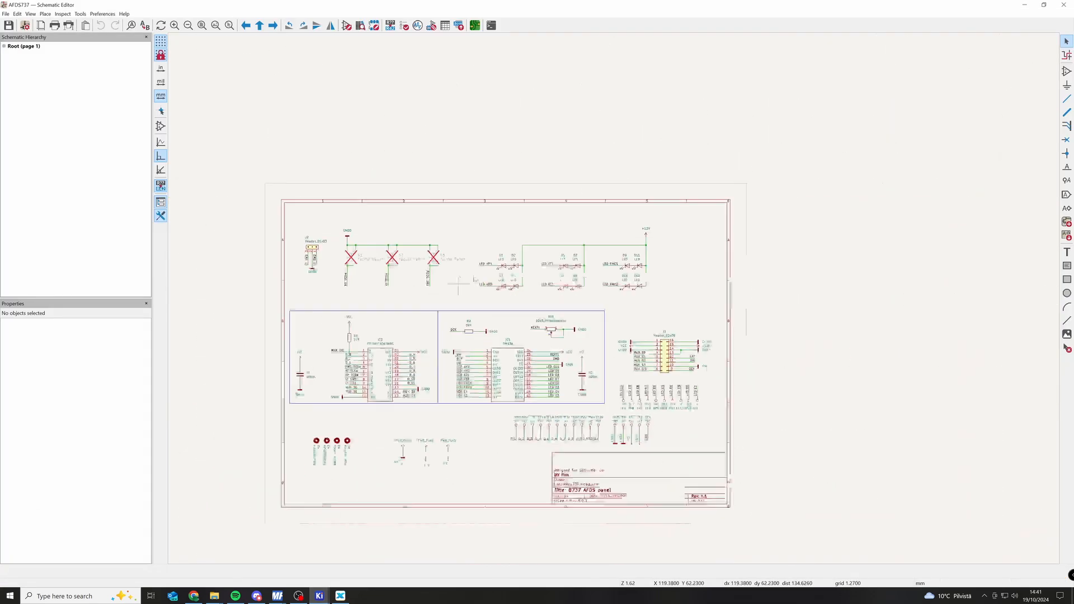
scroll(367, 401, "up", 5)
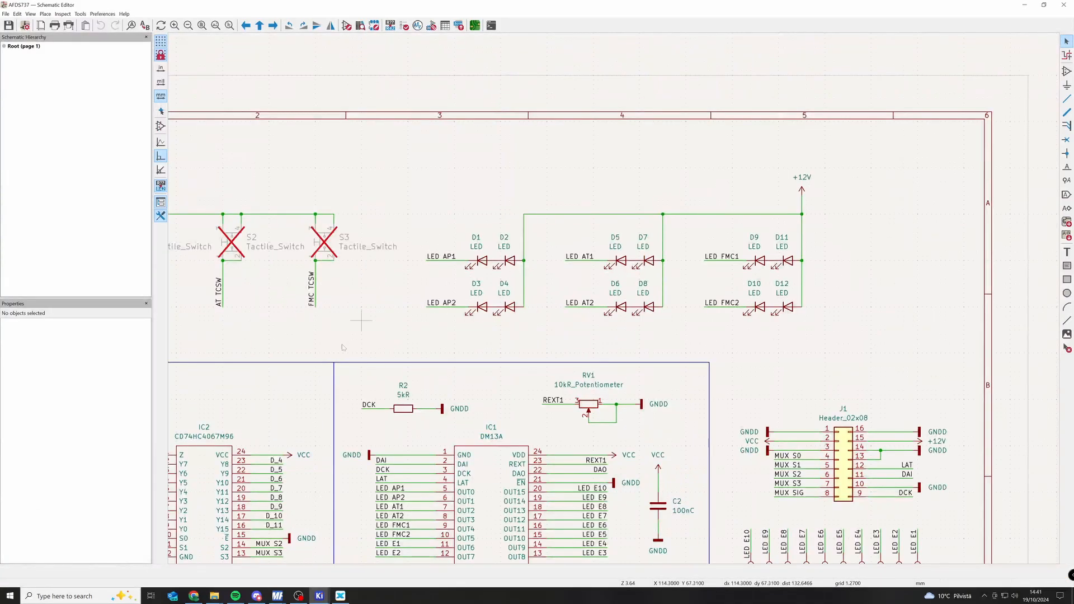
left_click_drag(191, 492, 430, 360)
scroll(429, 363, "up", 2)
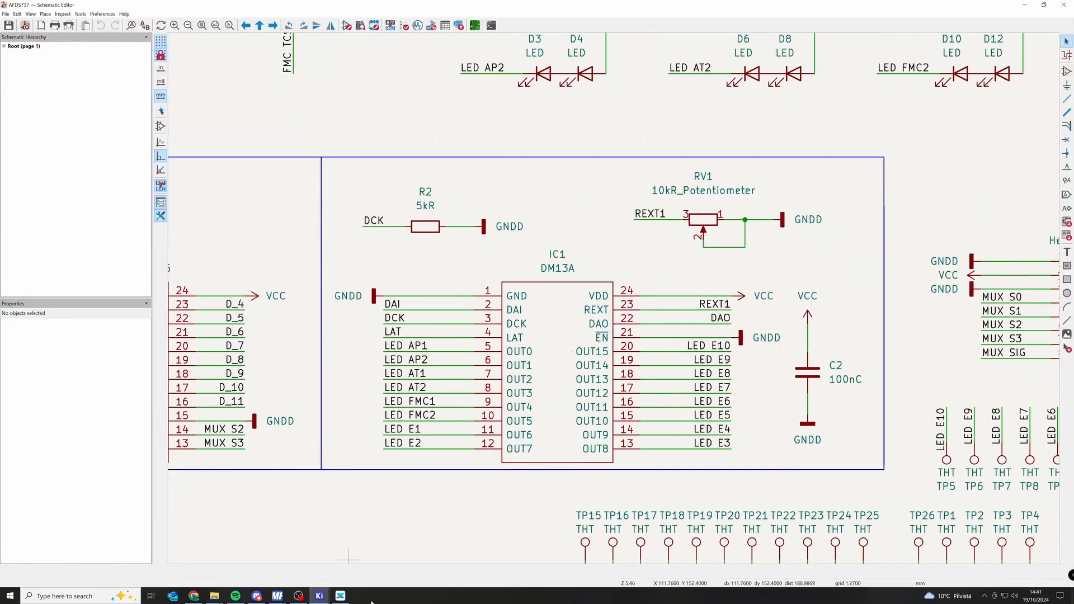
Return to MobiFlight Connector's output config wizard and change the LED AP1 pin to Output 0.
left_click(279, 596)
left_click(314, 560)
left_click(454, 244)
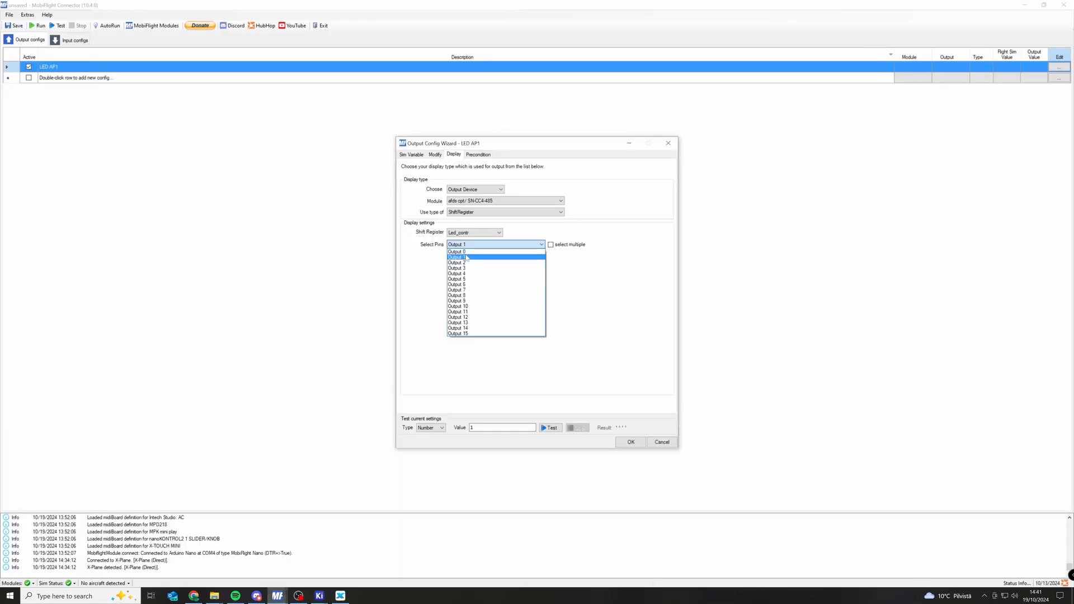
left_click(493, 250)
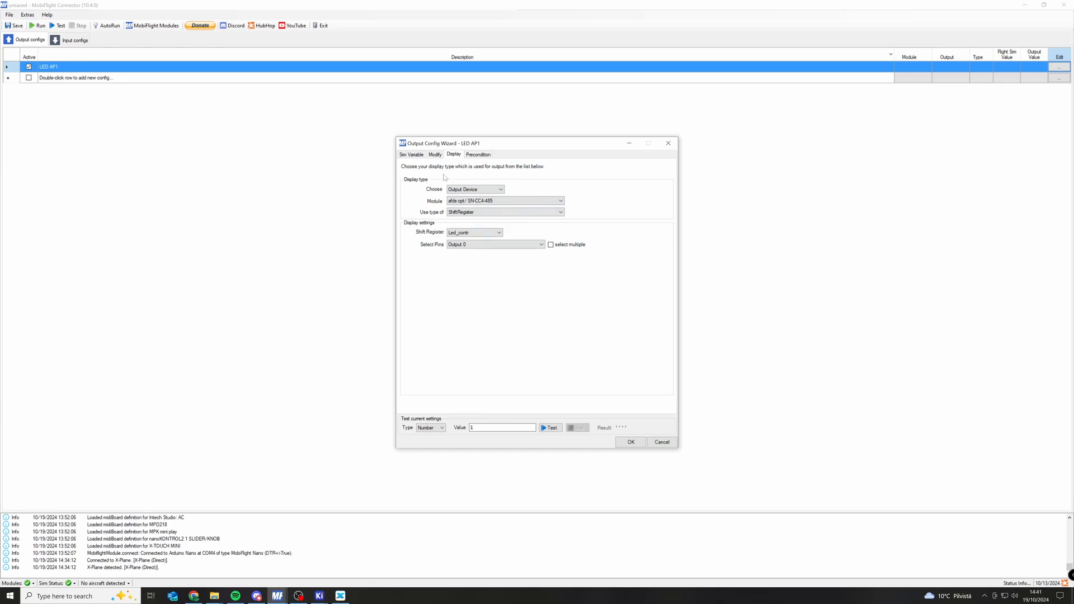
Set LED AP1's sim variable type to X-Plane DataRef and show the preset code.
left_click(411, 154)
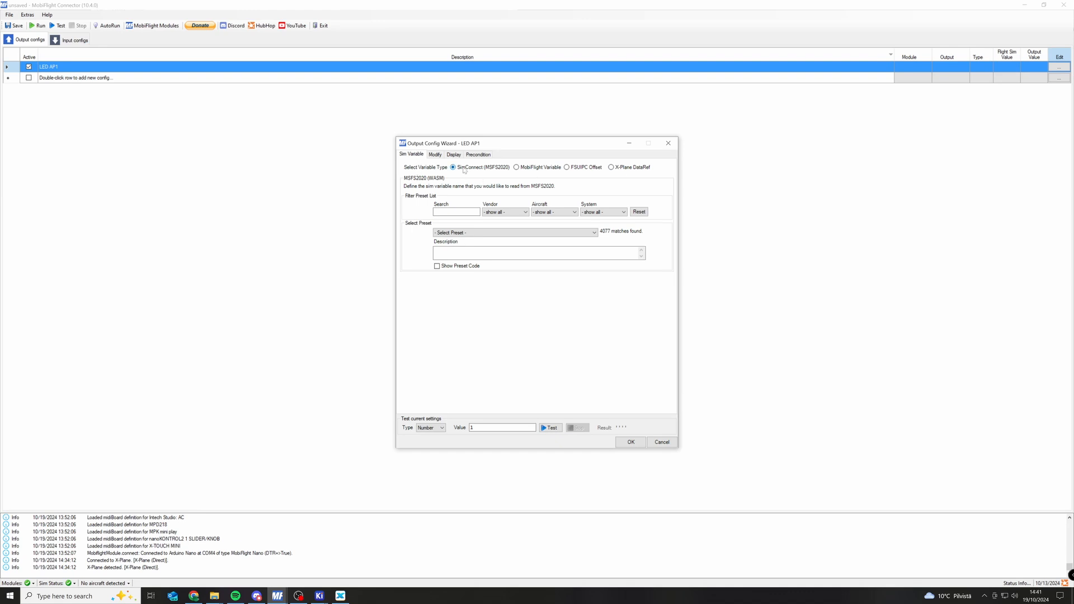
left_click(640, 167)
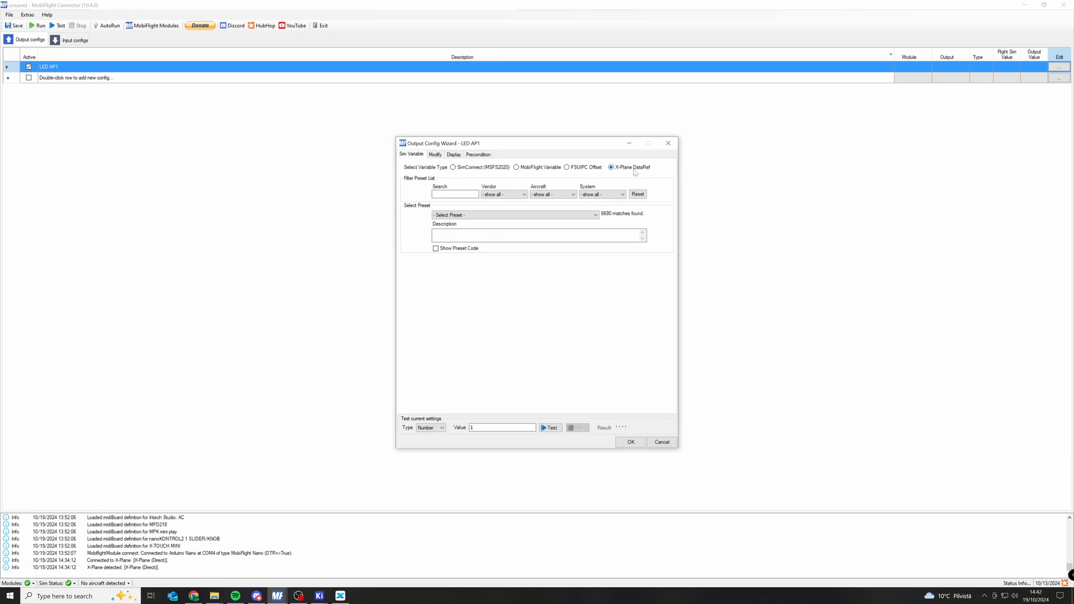
left_click(448, 248)
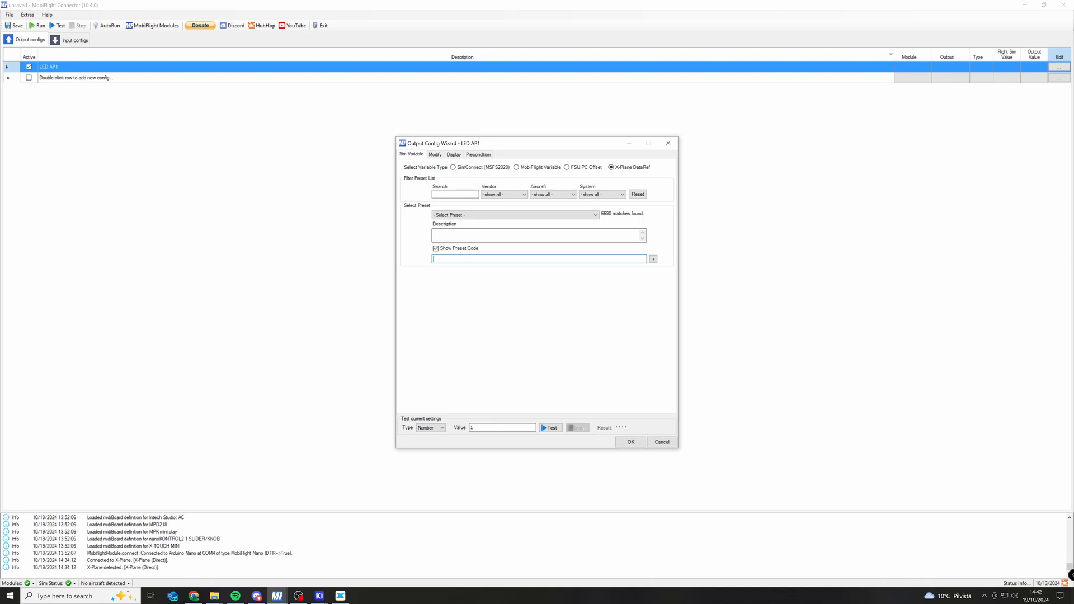
type("AP1")
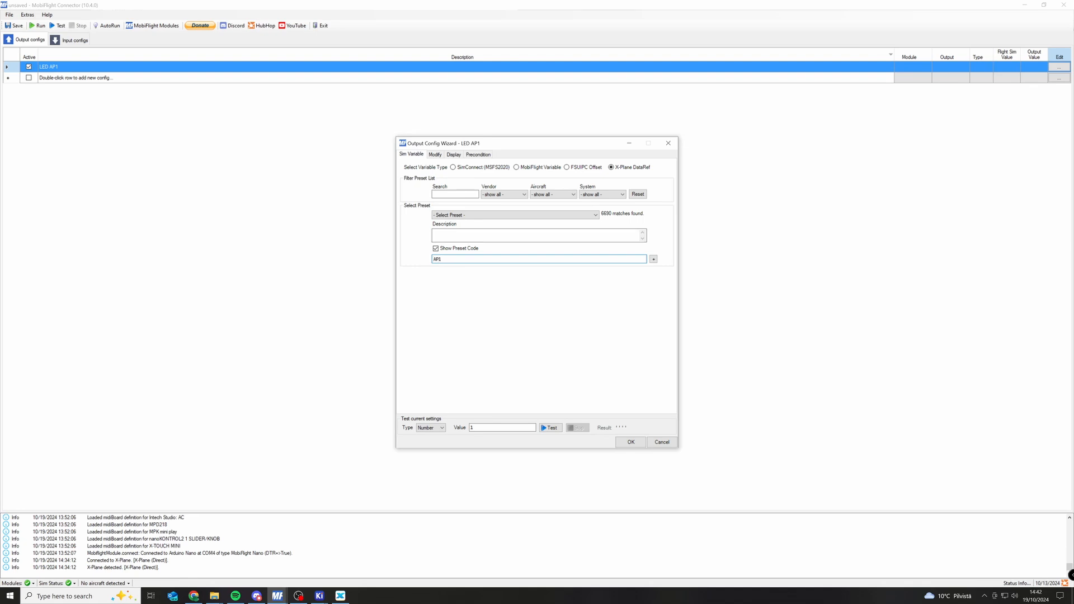
key("ctrl+a")
key("BackSpace")
Switch to X-Plane, open a new DataRefTool search window and close it again.
mouse_move(337, 601)
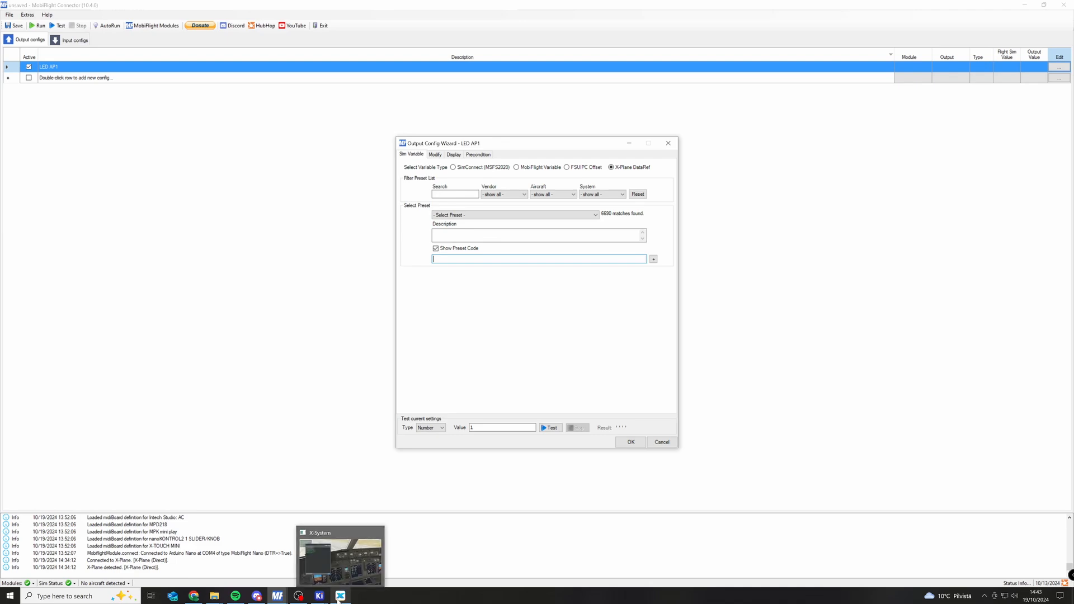
left_click(340, 598)
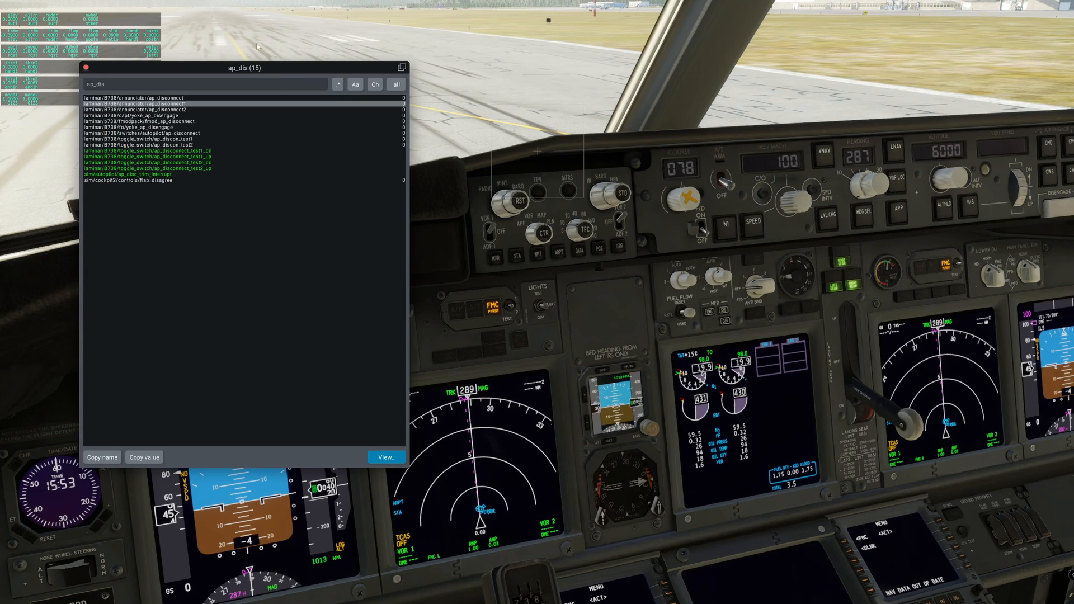
mouse_move(241, 4)
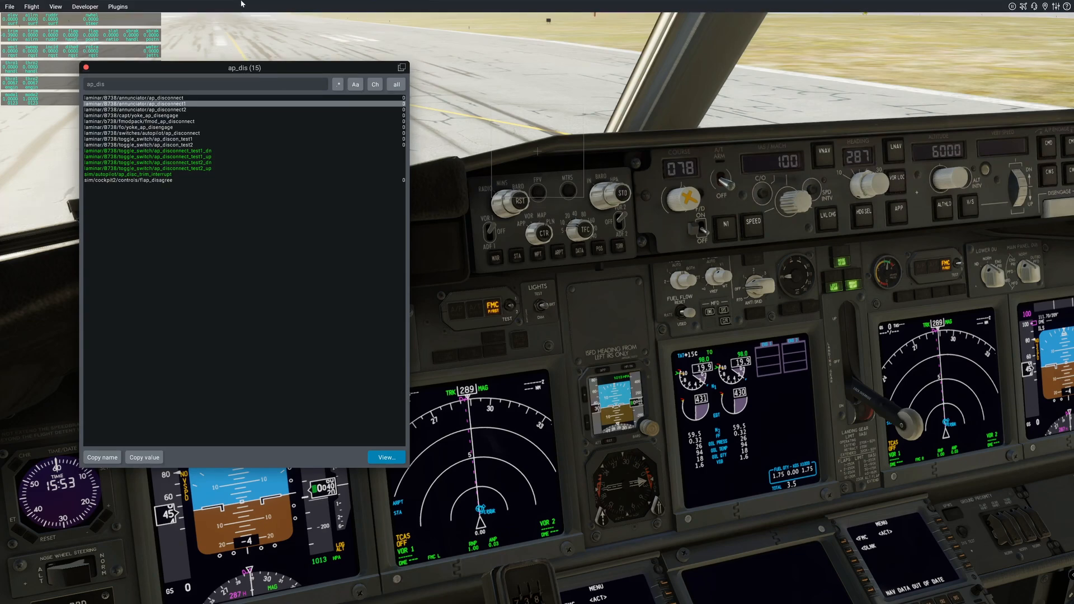
left_click(118, 7)
mouse_move(128, 28)
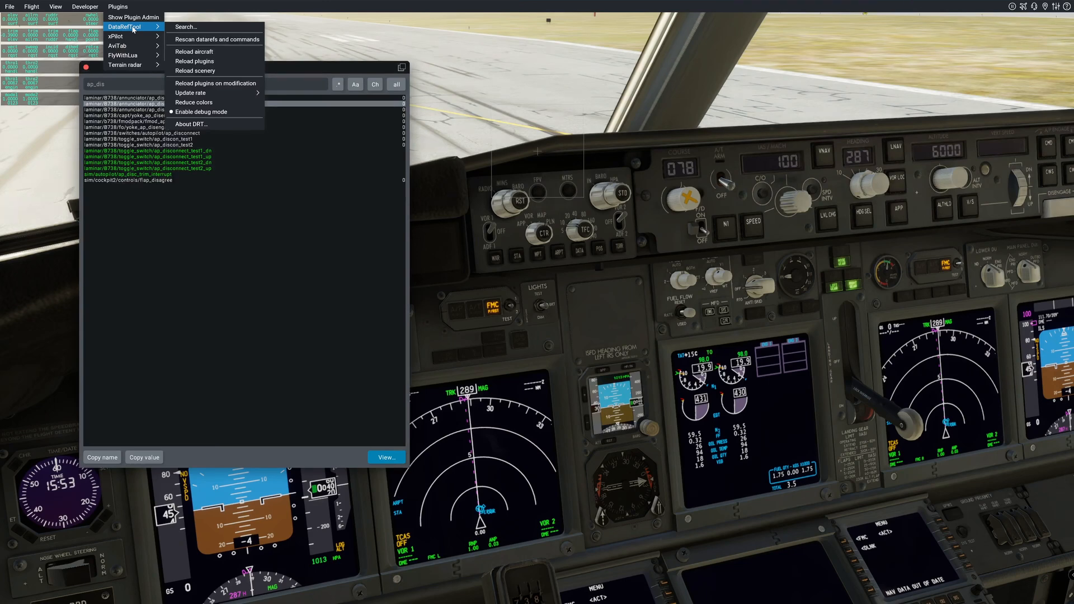
left_click(197, 28)
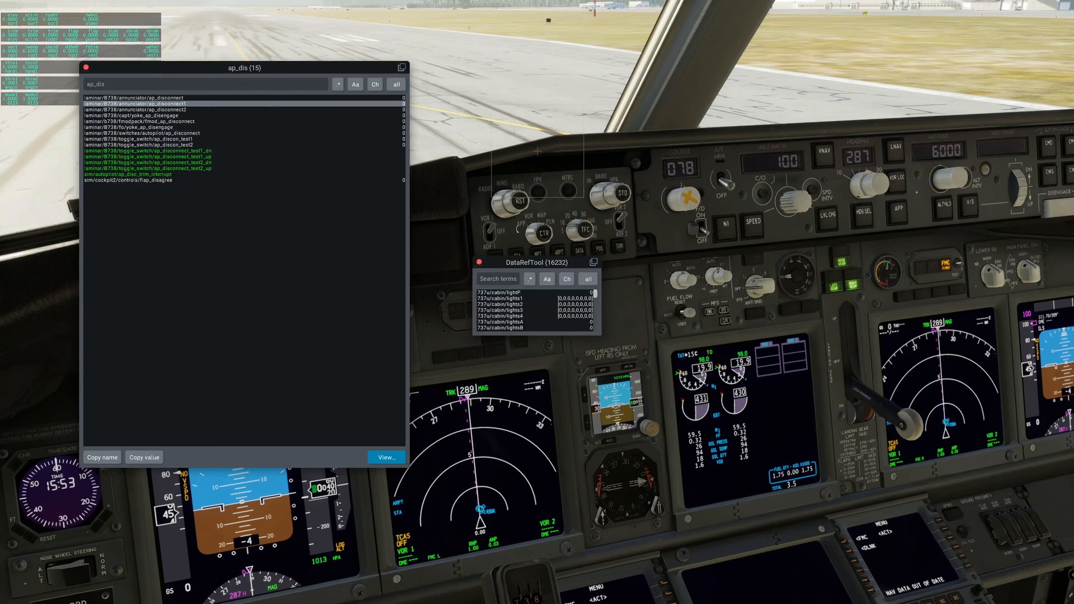
left_click_drag(581, 262, 570, 263)
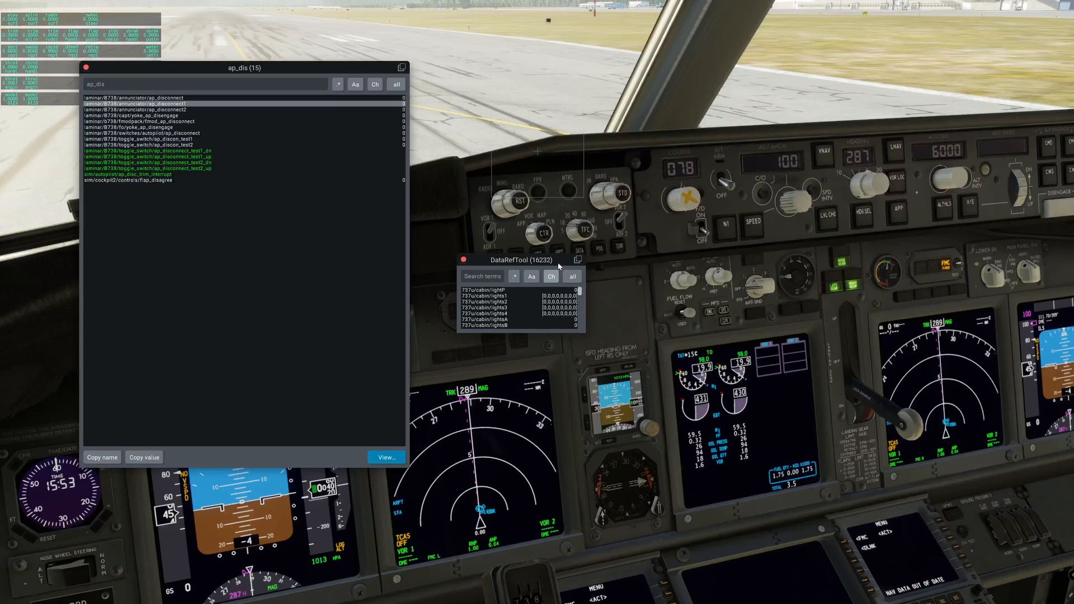
left_click(469, 261)
Reposition the existing DataRefTool results window slightly and inspect its ap_dis search term.
left_click_drag(310, 63, 319, 67)
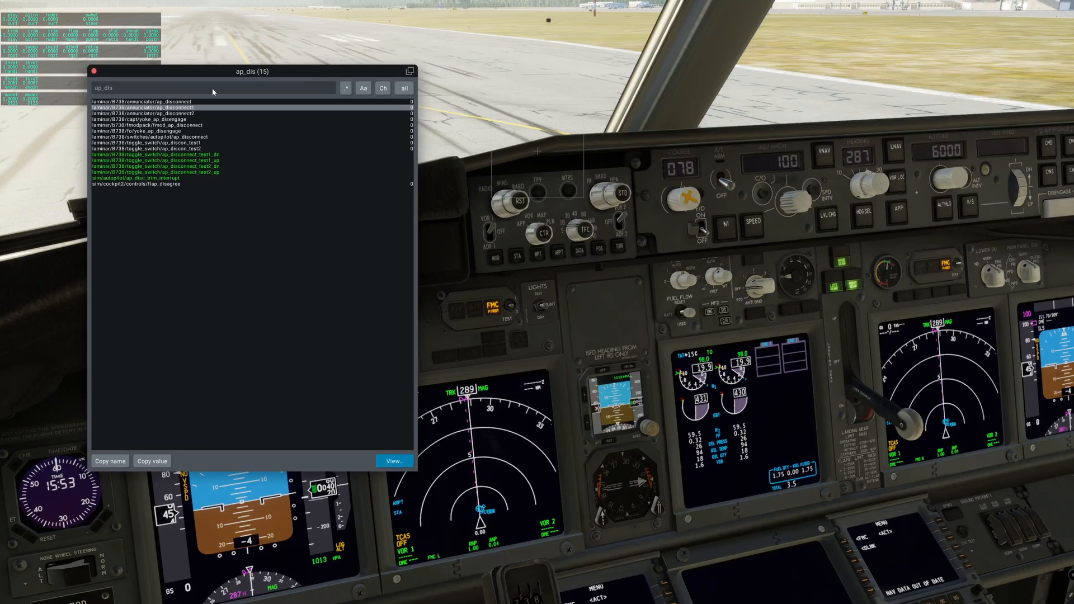
left_click(120, 91)
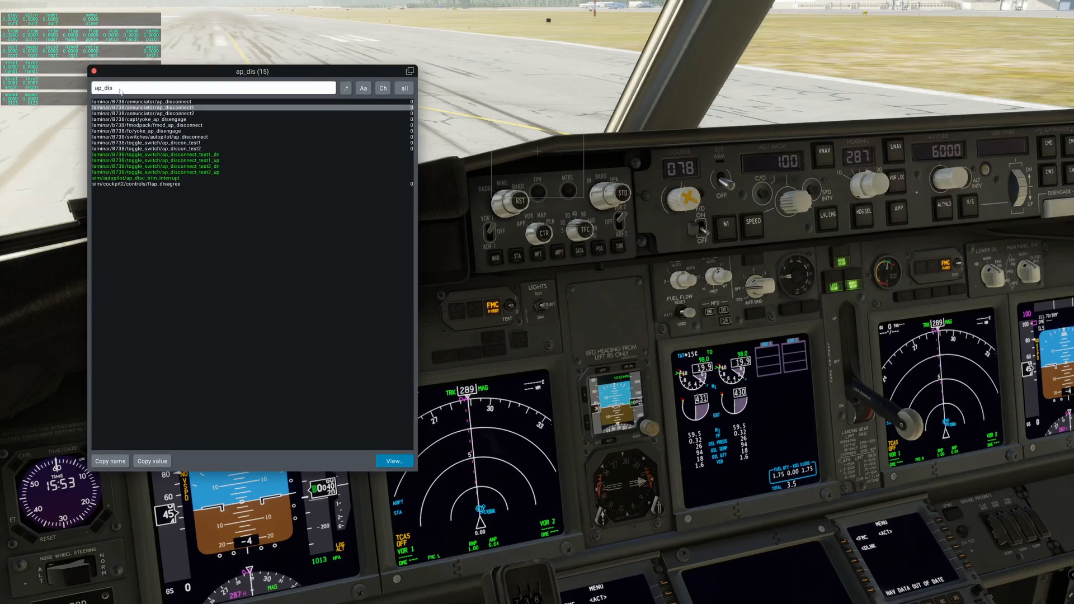
double_click(120, 91)
left_click(101, 92)
left_click(537, 151)
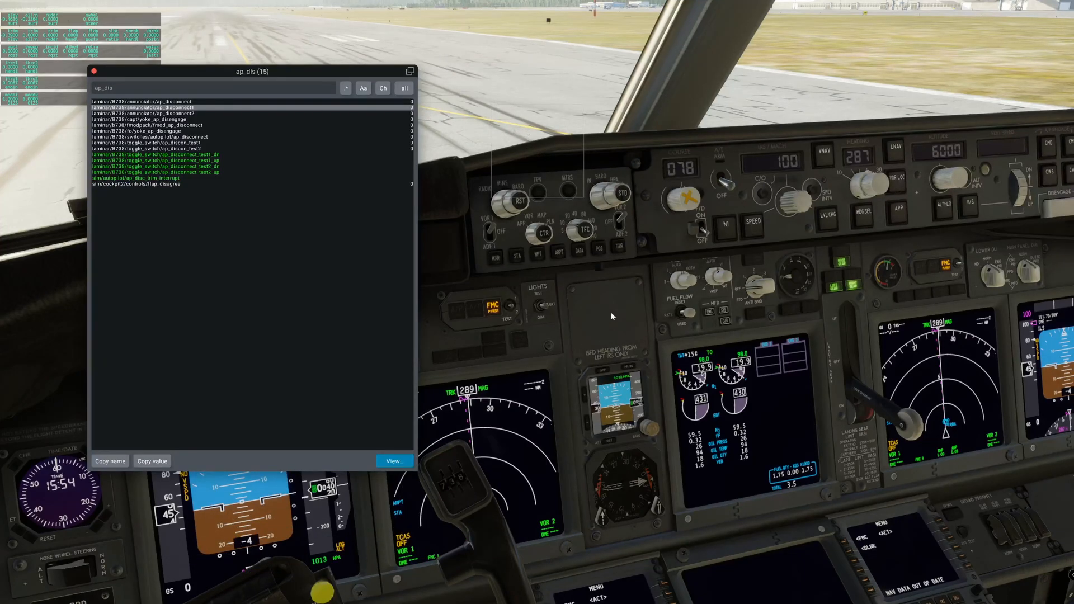
Examine the A/P, A/T and FMC annunciator panel up close in the cockpit, and return to the wider instrument view.
left_click_drag(612, 314, 590, 319)
scroll(591, 319, "up", 6)
scroll(584, 269, "up", 2)
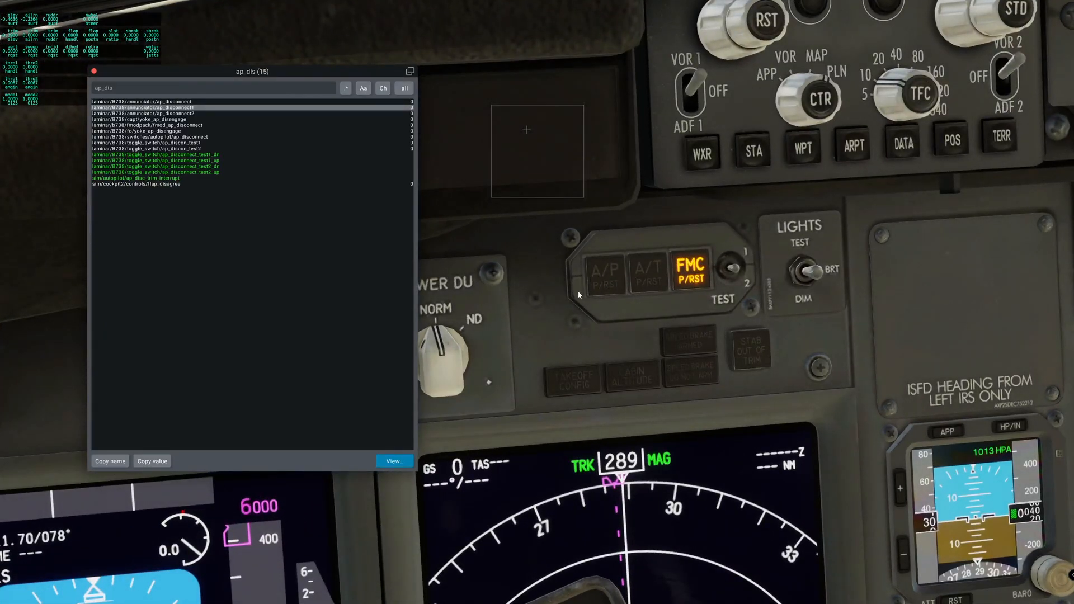
scroll(578, 291, "down", 8)
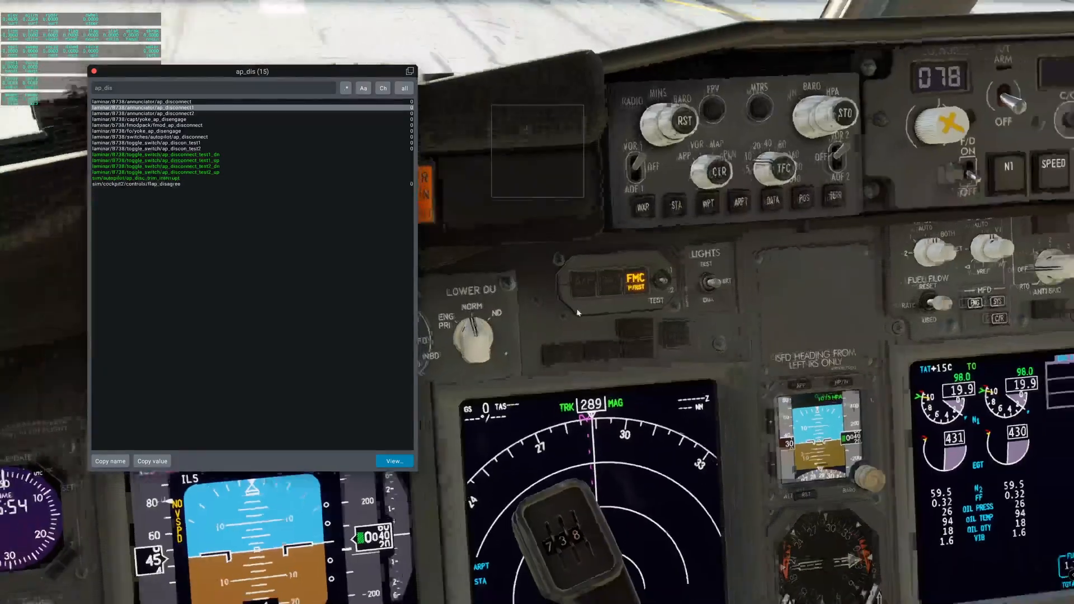
scroll(565, 290, "down", 3)
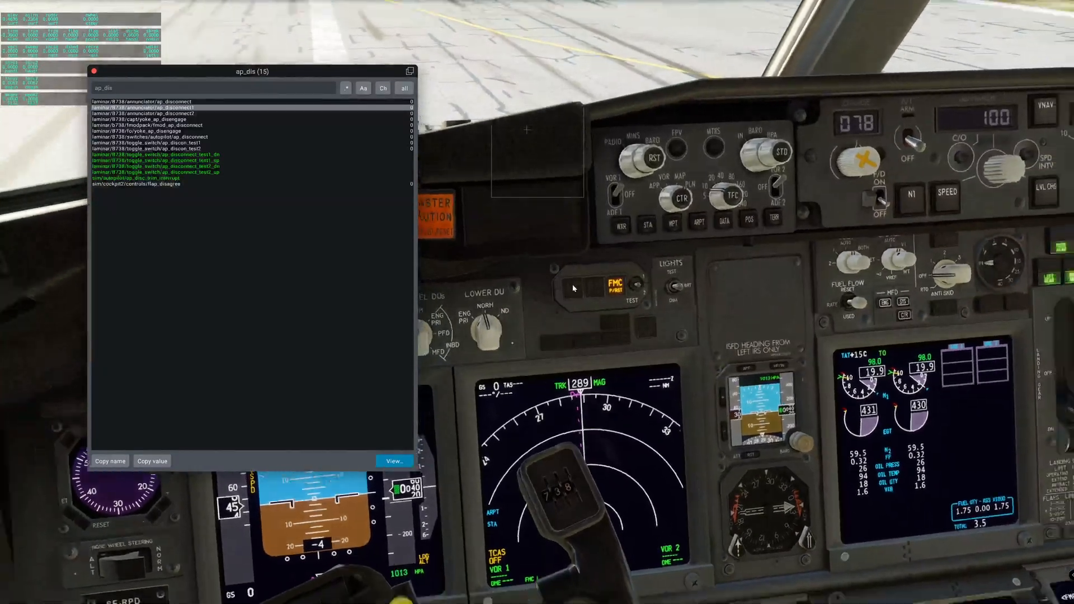
scroll(552, 295, "down", 3)
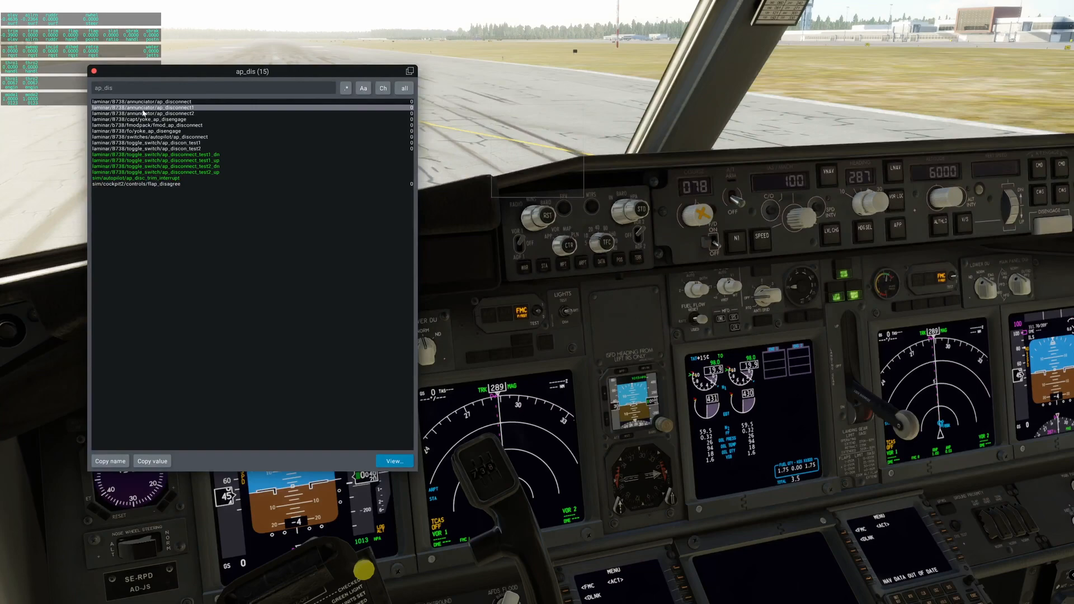
left_click_drag(658, 332, 665, 329)
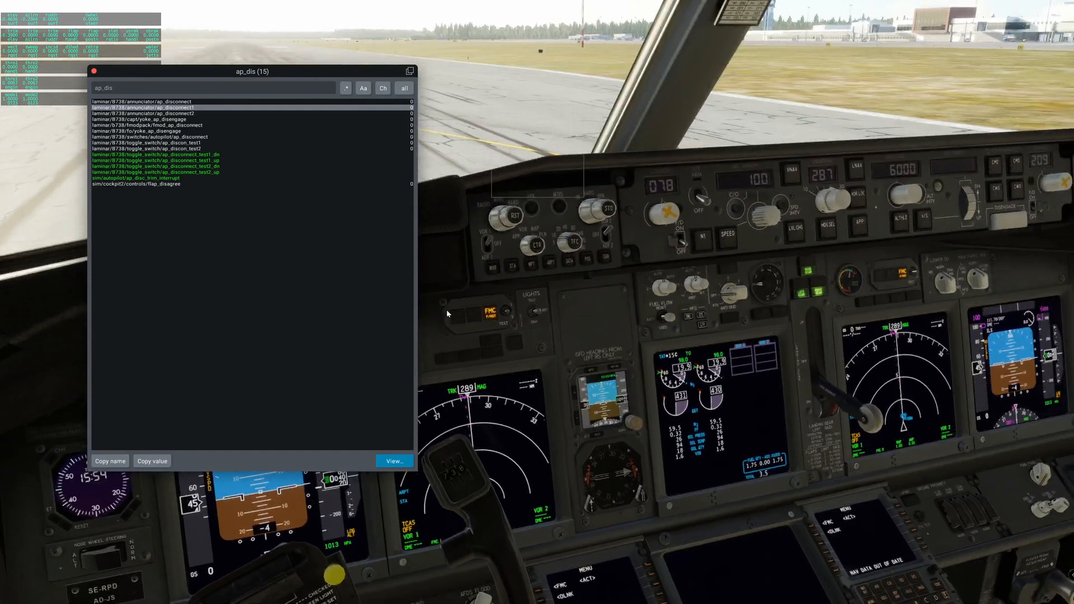
Operate the autopilot CMD button in the cockpit and check the ap_disconnect, ap_disconnect1 and ap_disconnect2 annunciator datarefs.
left_click(993, 168)
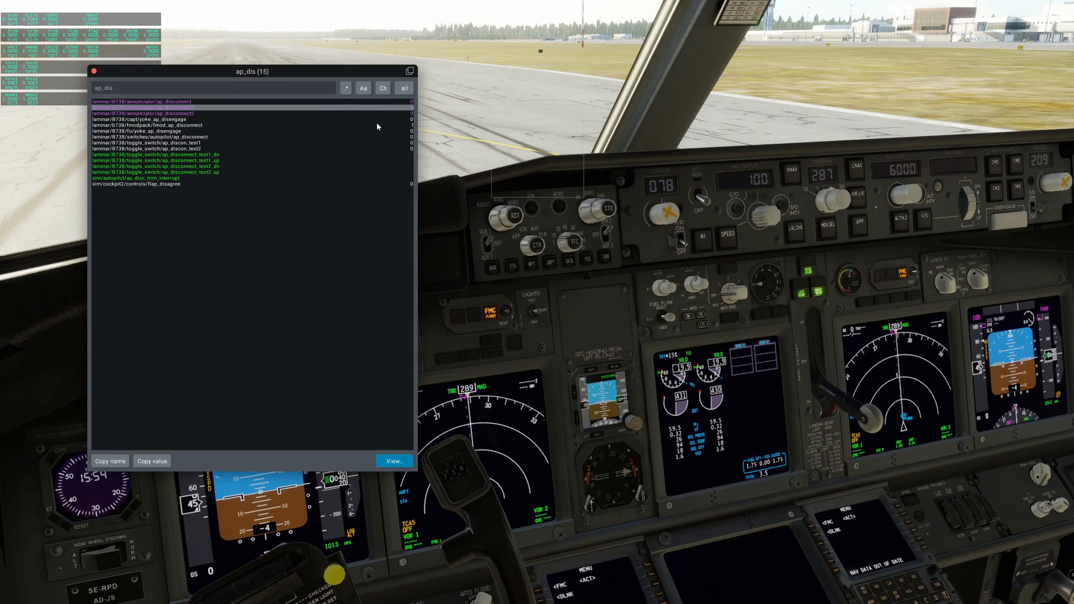
left_click(197, 108)
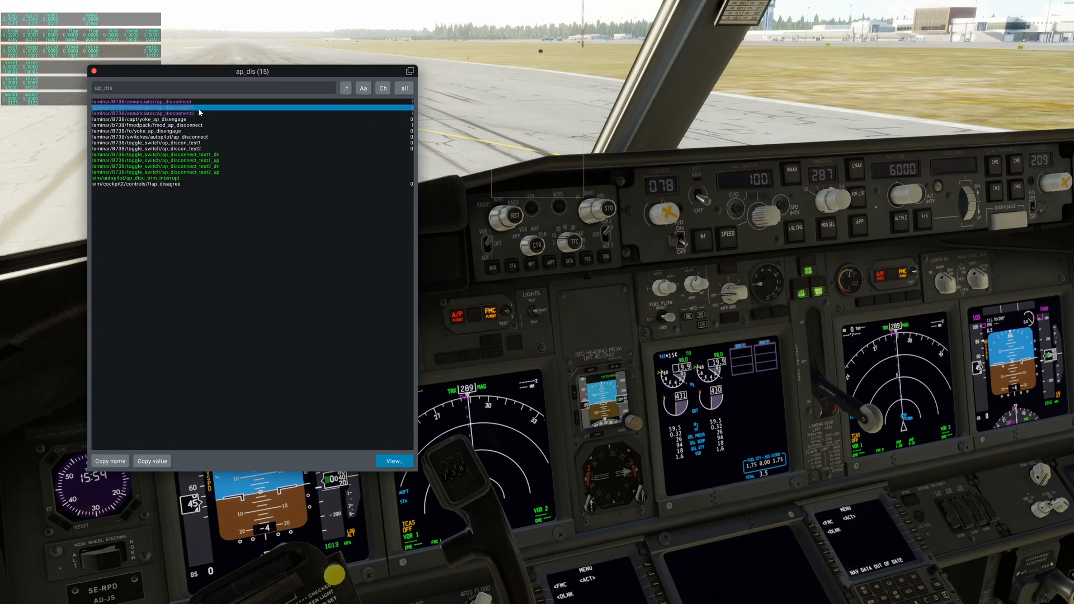
left_click(194, 113)
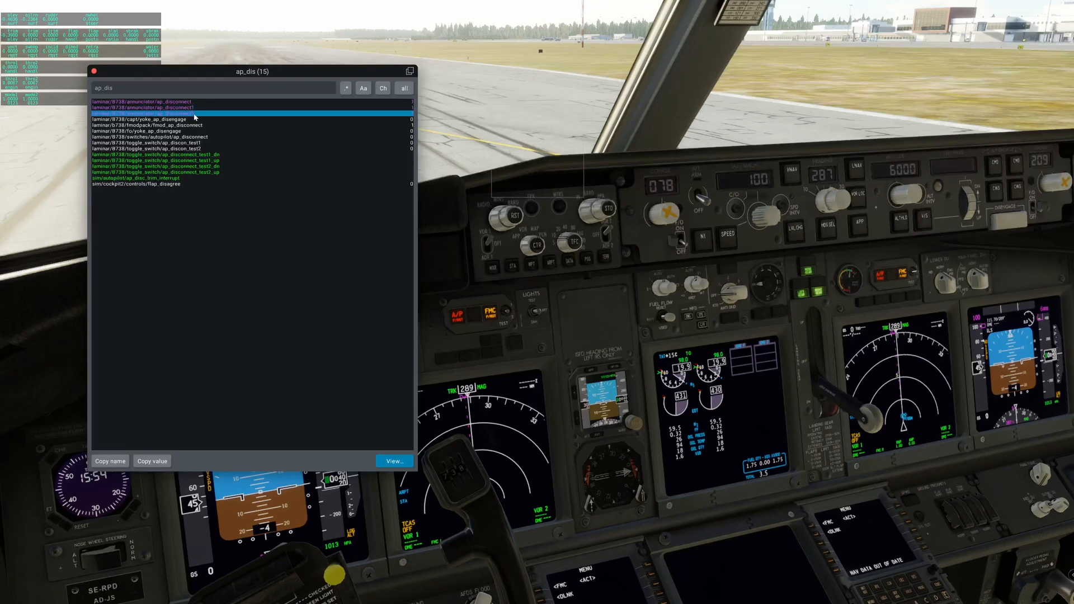
left_click(193, 101)
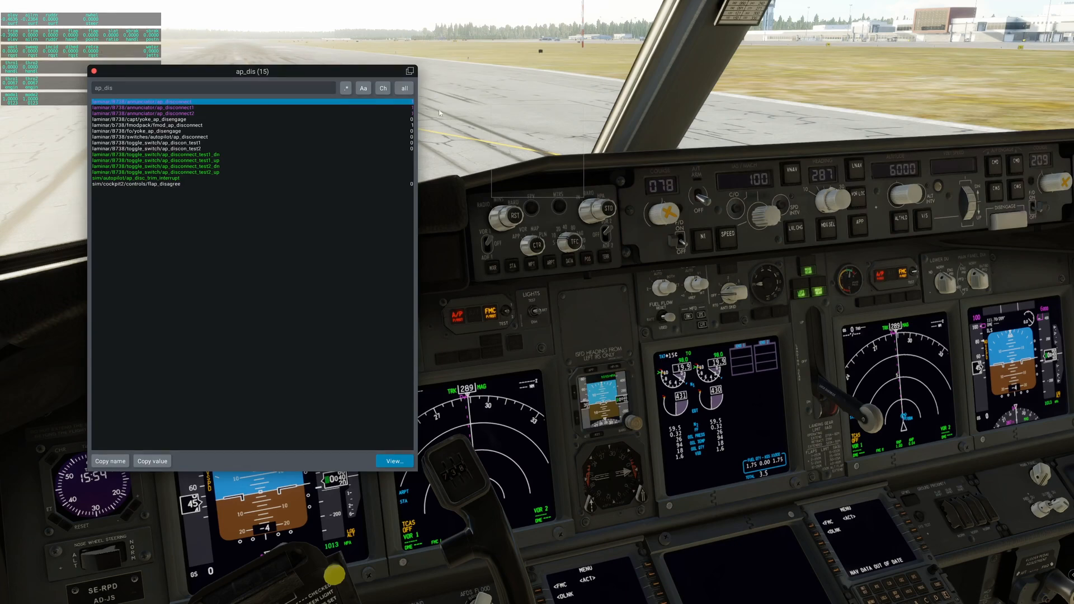
Copy the name of dataref laminar/B738/annunciator/ap_disconnect1 and reset the captain's A/P and FMC warning lights.
left_click(409, 108)
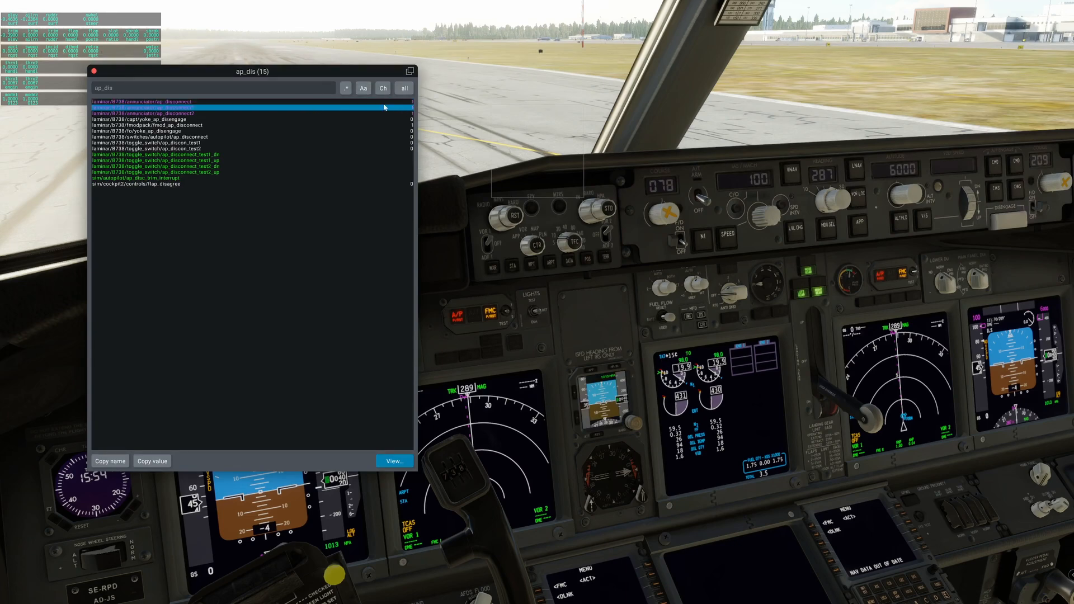
left_click(110, 461)
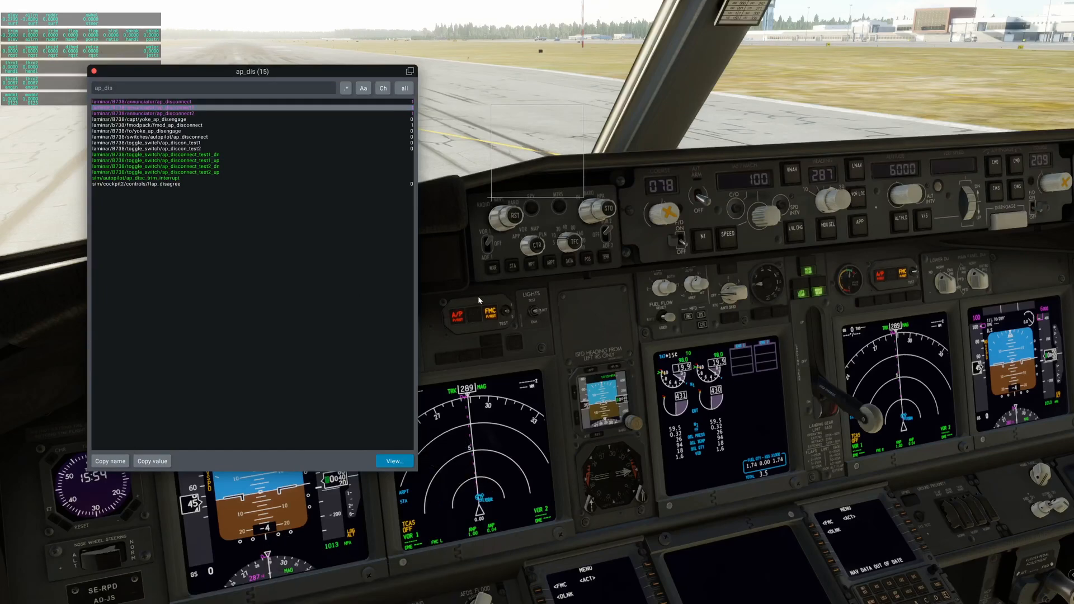
left_click(455, 314)
left_click(493, 317)
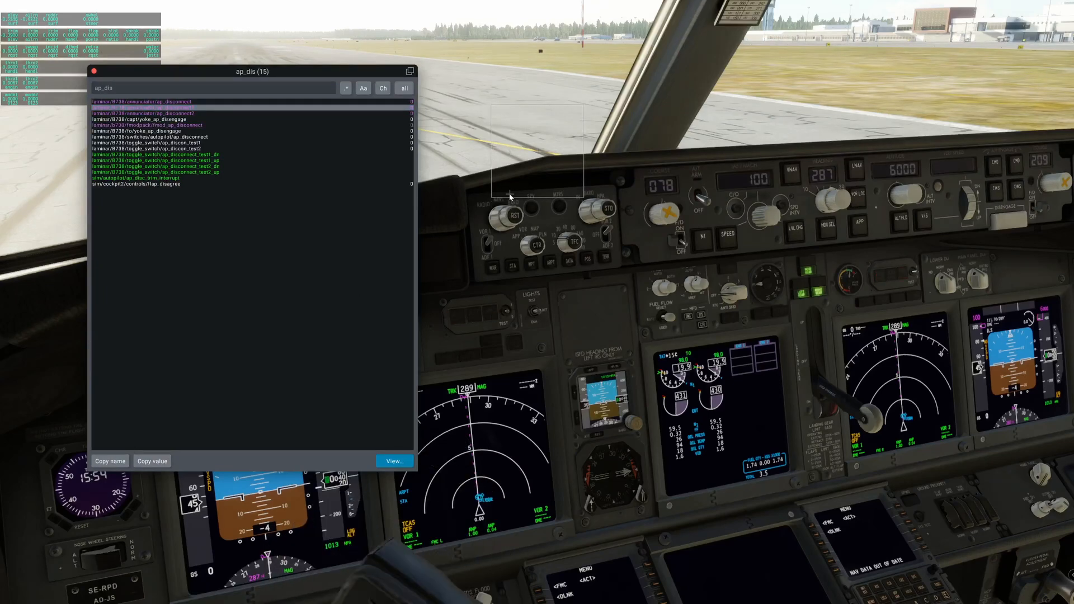
Switch to MobiFlight, paste the copied dataref as LED AP1's preset code and save the output config.
key("super")
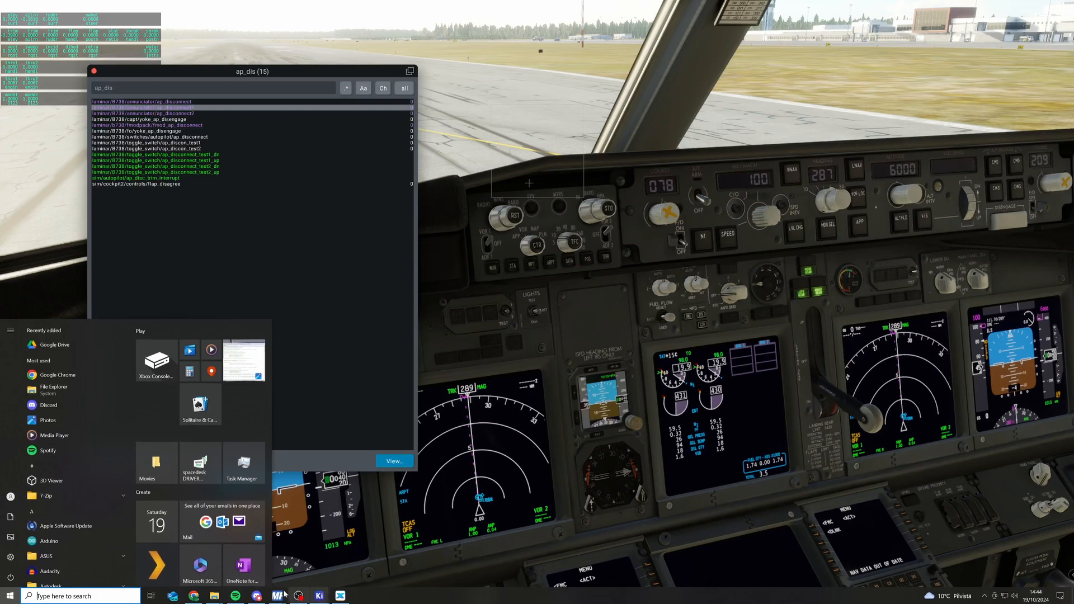
mouse_move(273, 601)
left_click(323, 557)
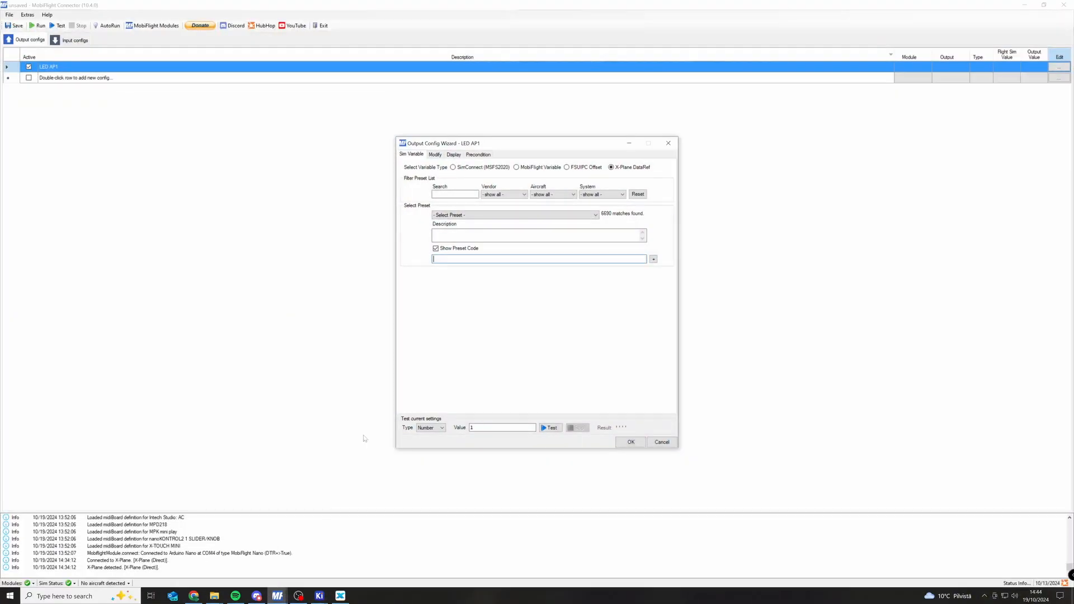
type("laminar/B738/annunciator/ap_disconnect1")
left_click_drag(433, 259, 534, 259)
type("laminar/B738/annunciator/ap_disconnect1")
left_click(630, 443)
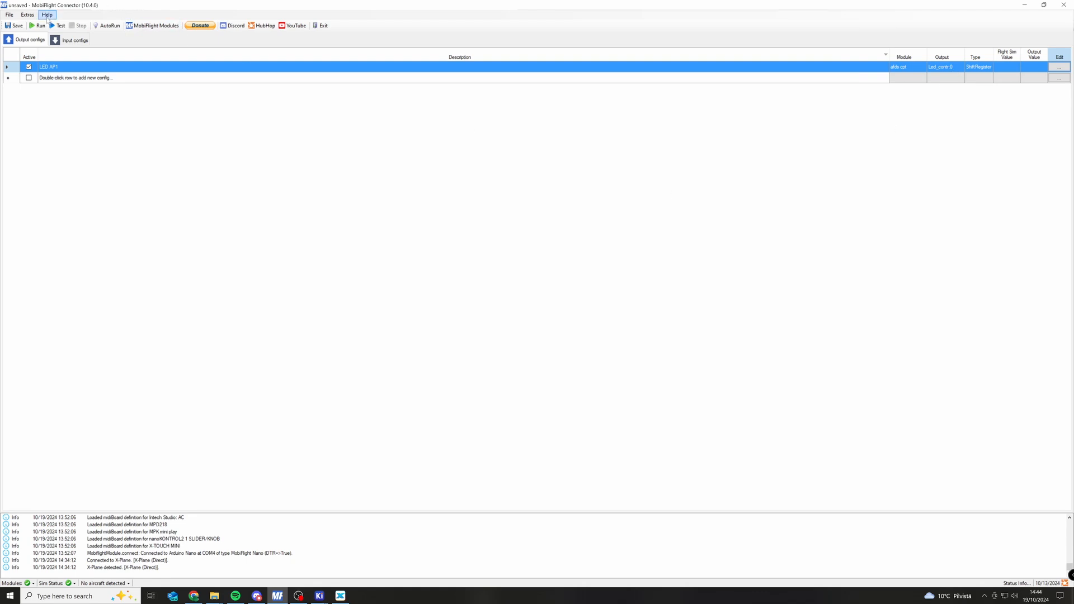
Run the MobiFlight config, switch to X-Plane and operate the autopilot CMD button to test LED AP1.
left_click(40, 26)
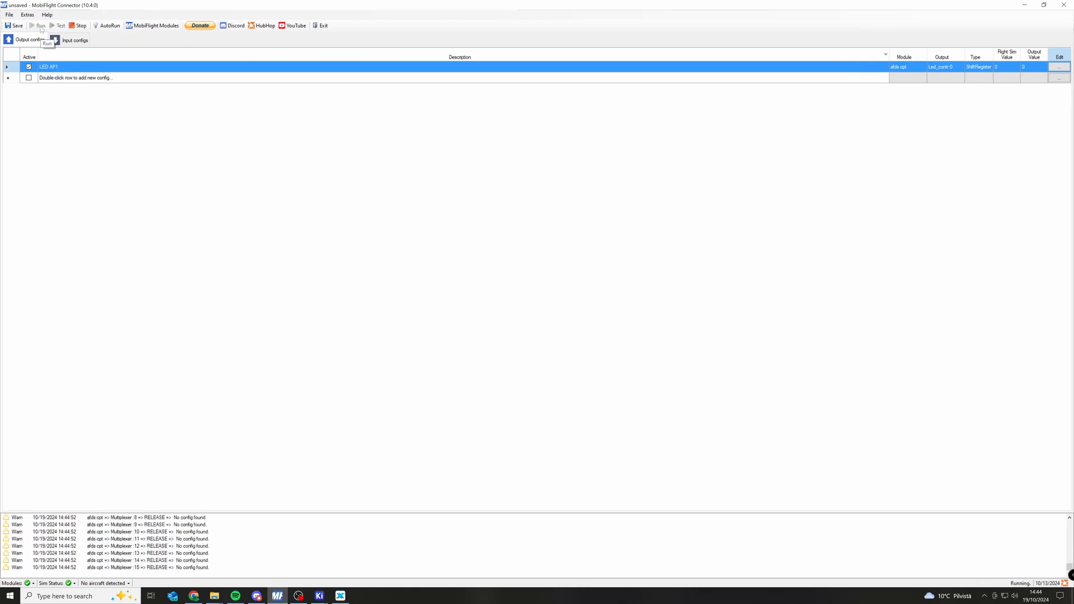
left_click(340, 594)
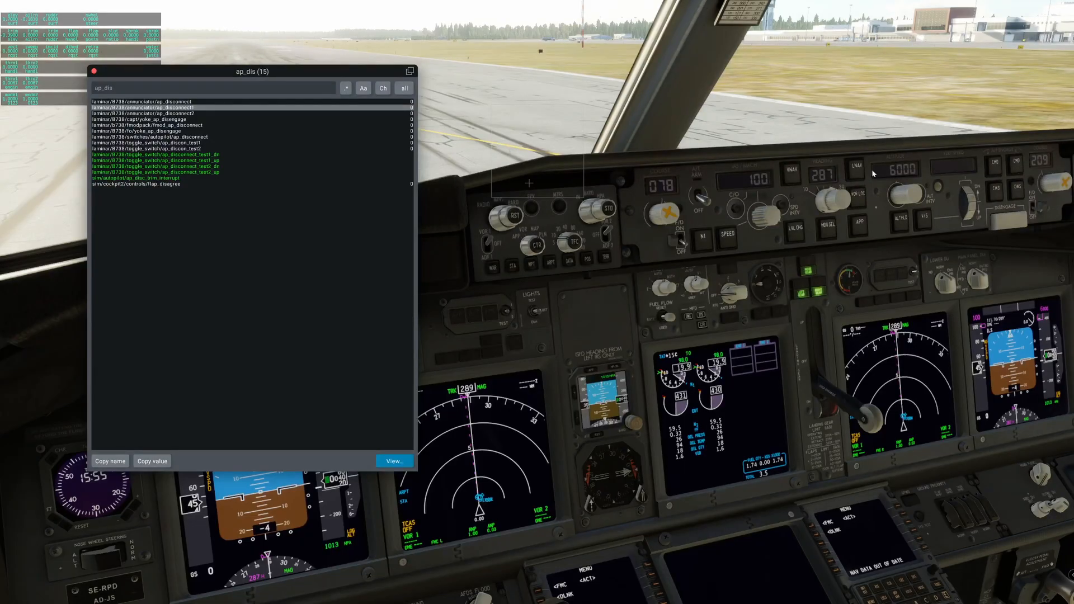
left_click(998, 167)
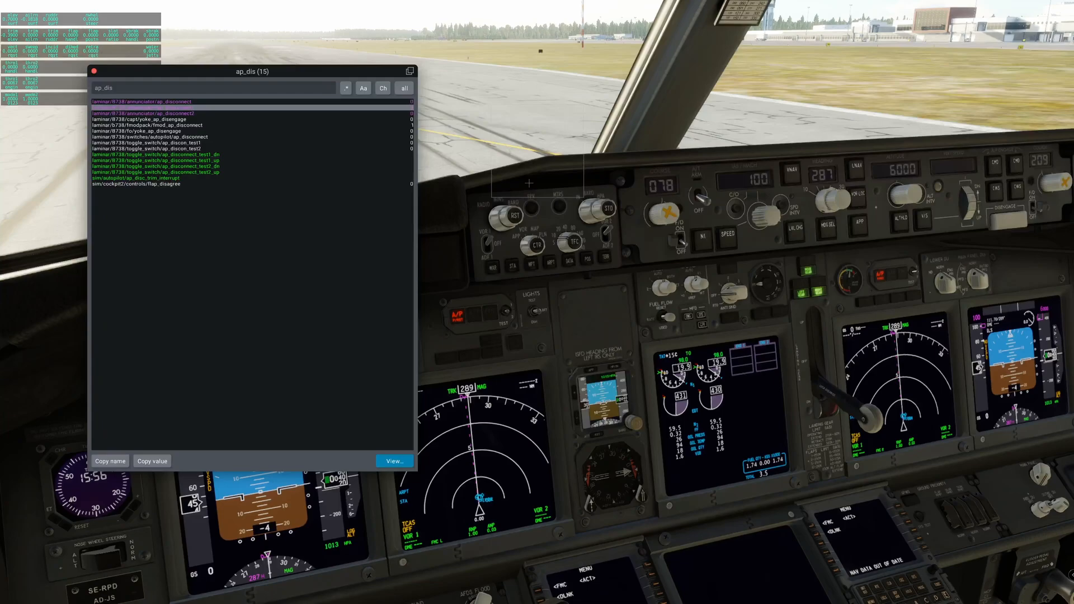
Switch to MobiFlight and change LED AP1's shift register pin to Output 1.
key("super")
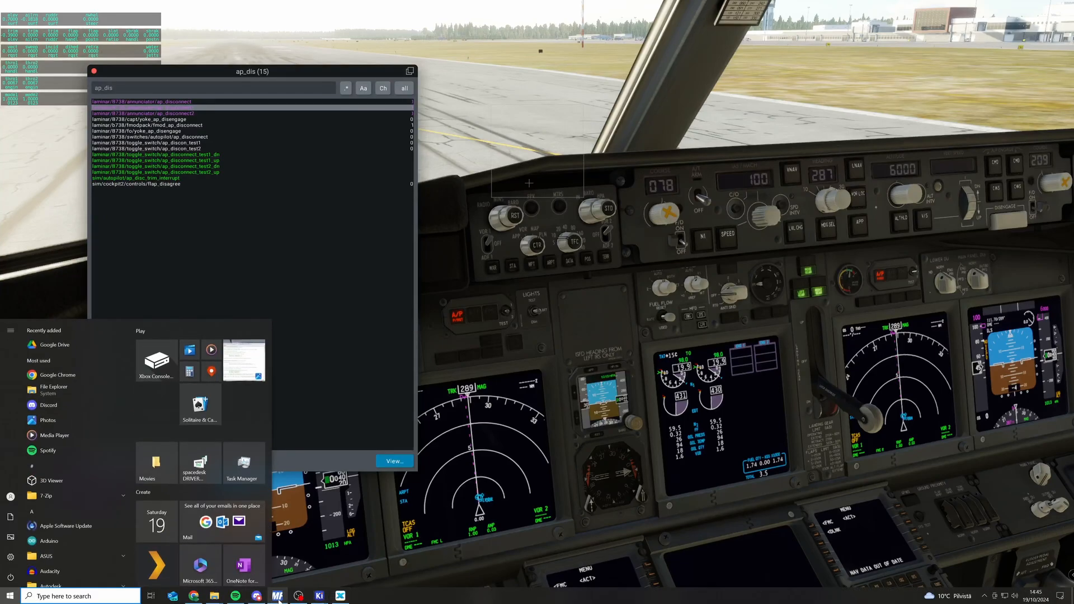
left_click(277, 596)
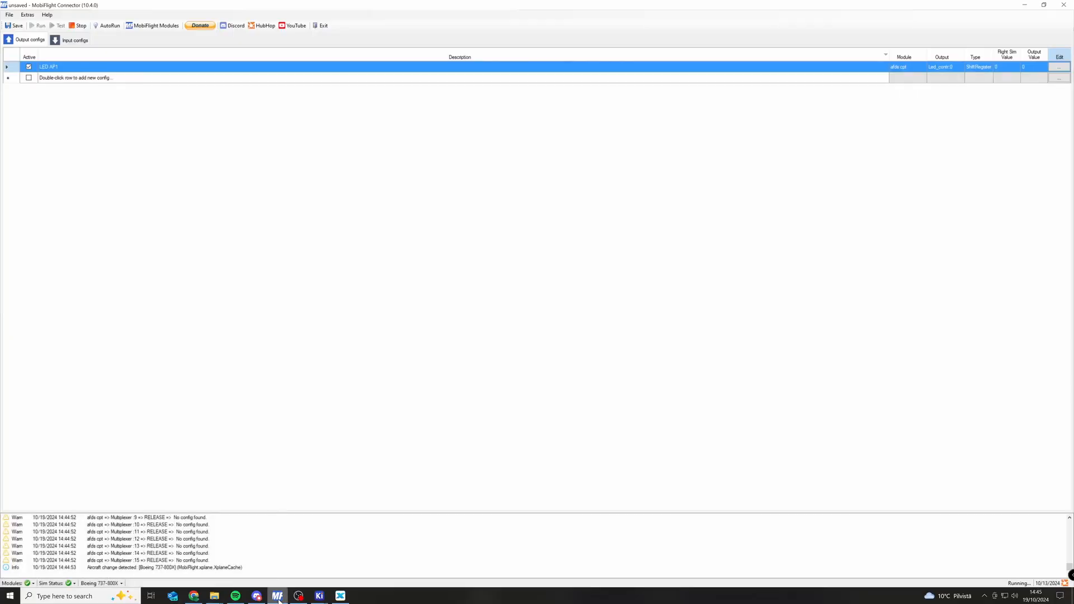
left_click(1067, 71)
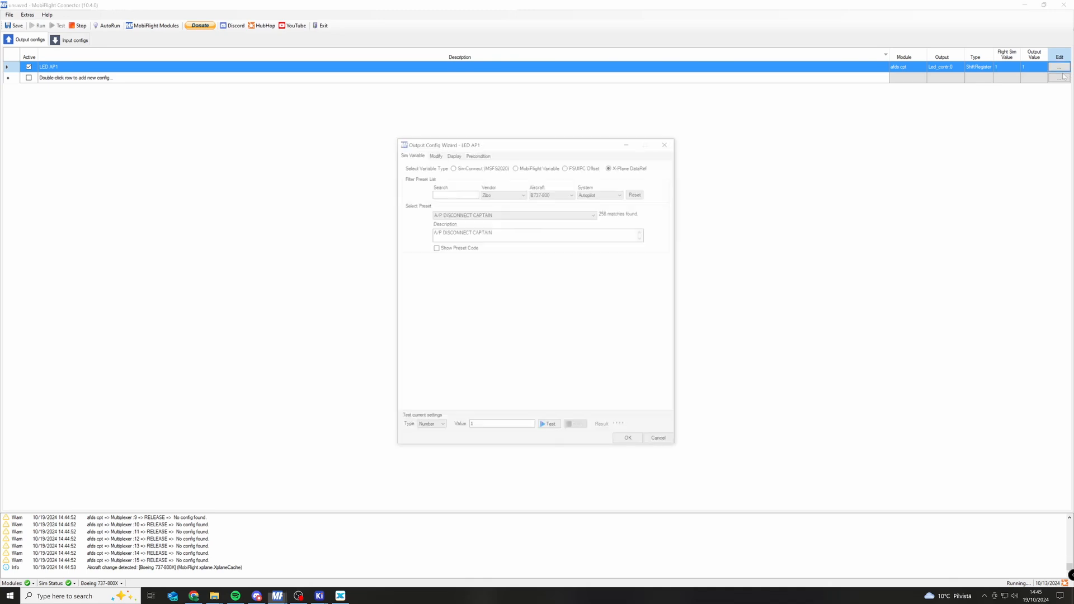
left_click(475, 156)
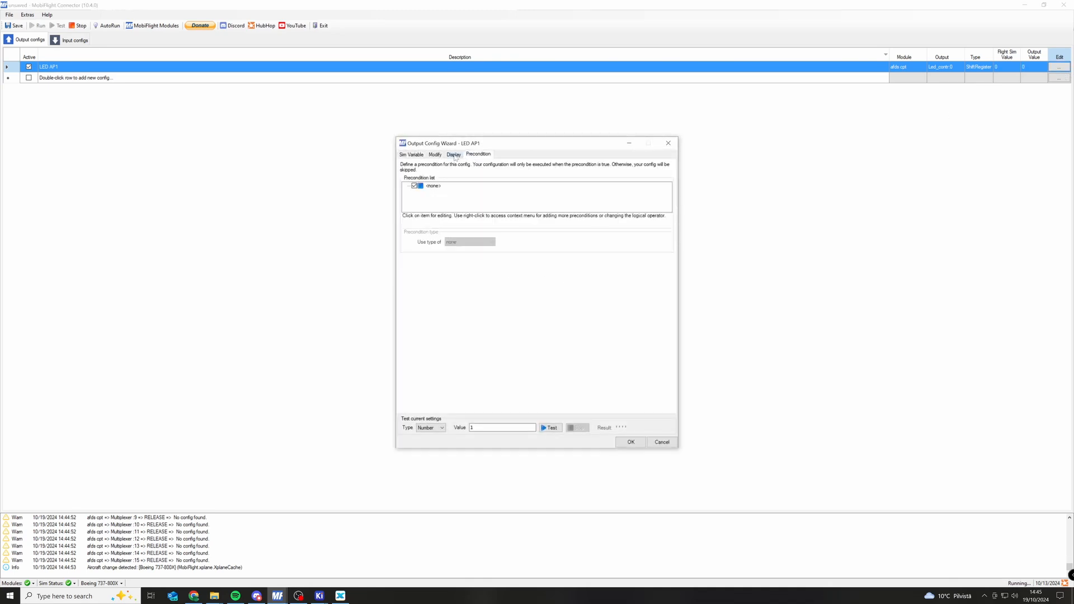
left_click(454, 155)
left_click(486, 245)
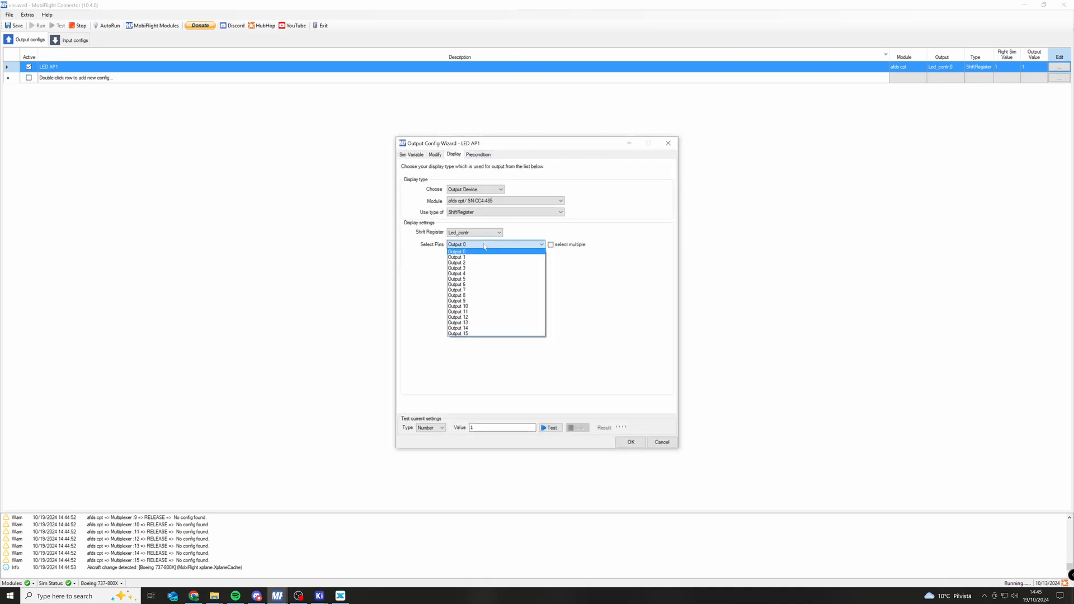
left_click(481, 258)
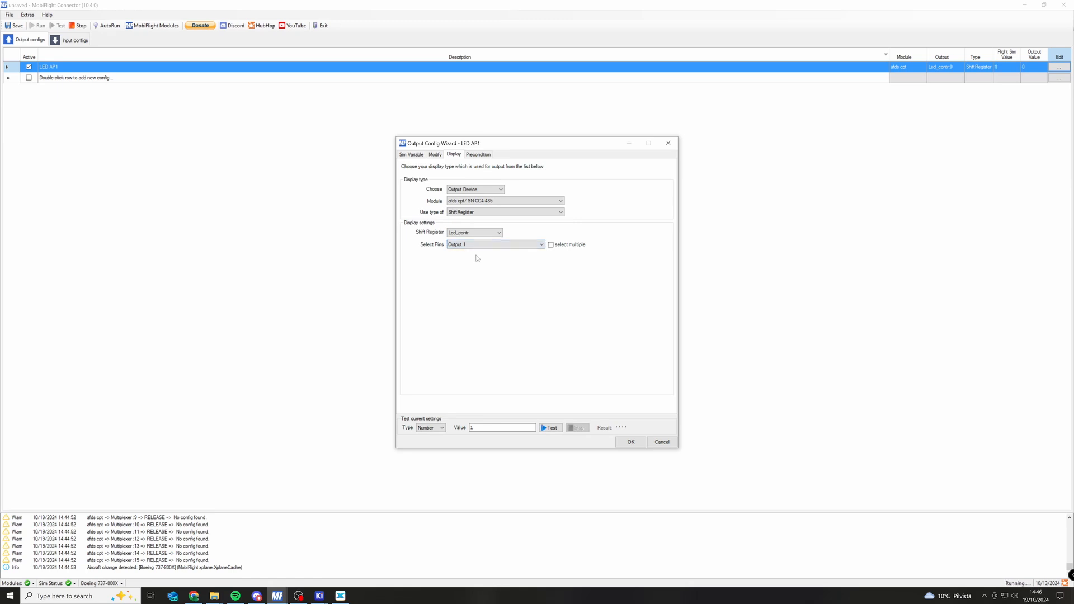
left_click(631, 442)
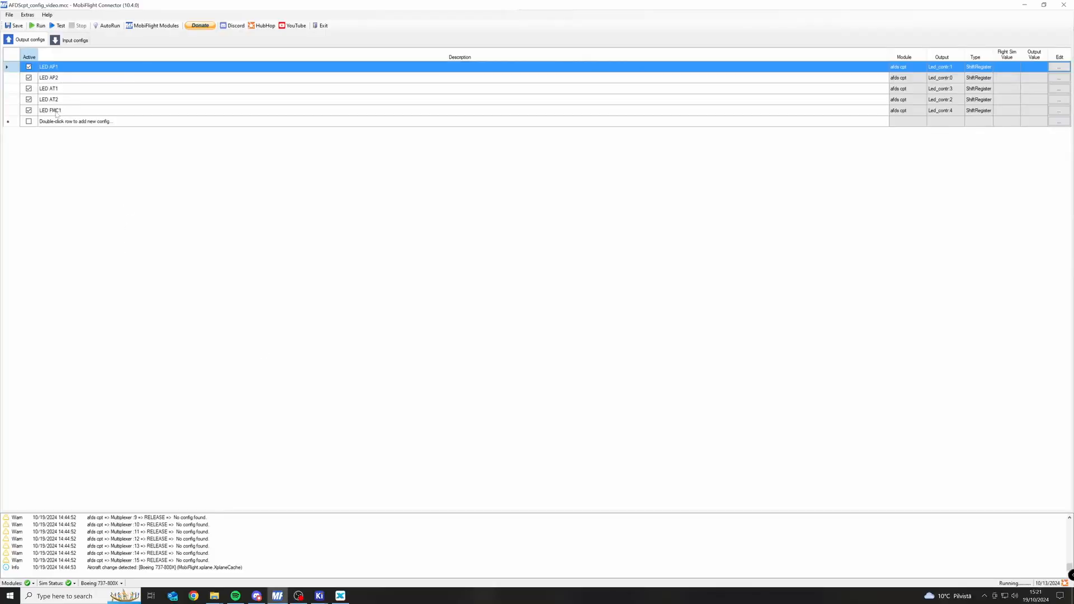
Run the AP, AT and FMC LED output configs and switch to X-Plane.
left_click(38, 26)
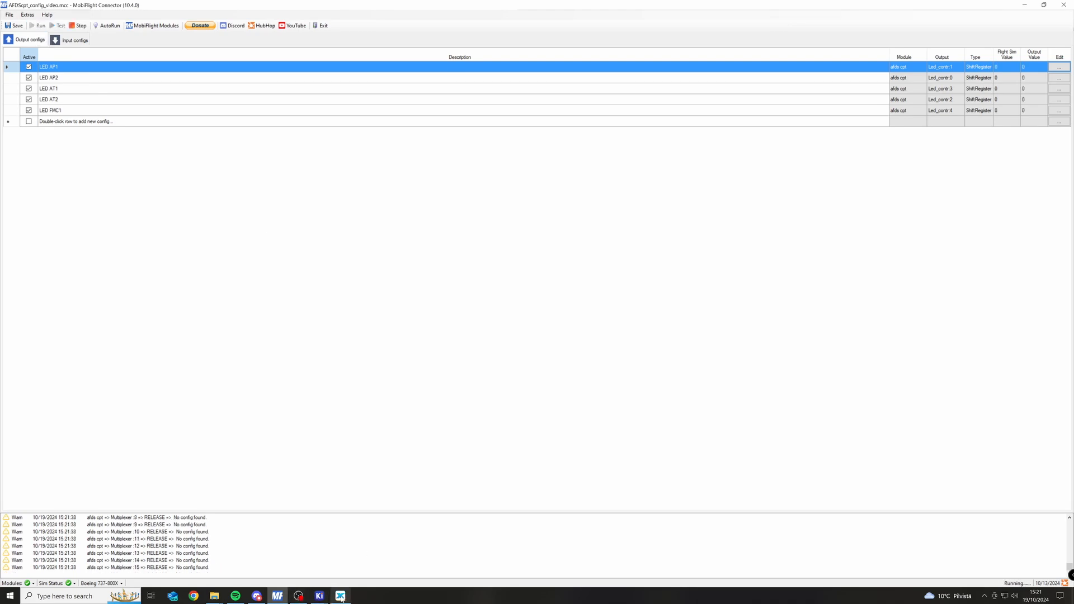
left_click(298, 597)
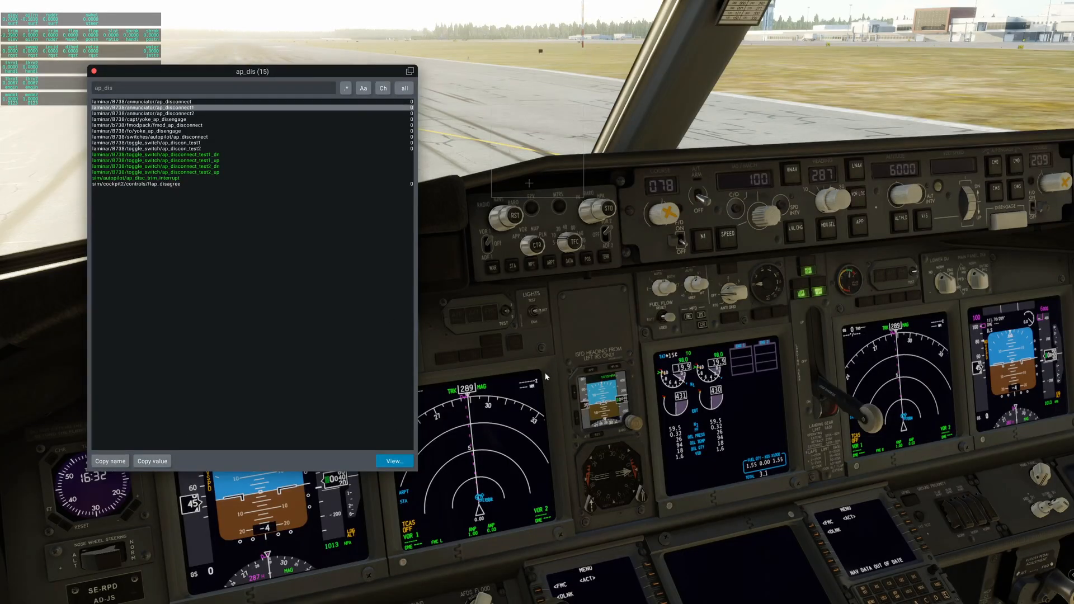
Switch back to MobiFlight and show the input configs.
key("super")
left_click(297, 596)
key("super")
left_click(277, 596)
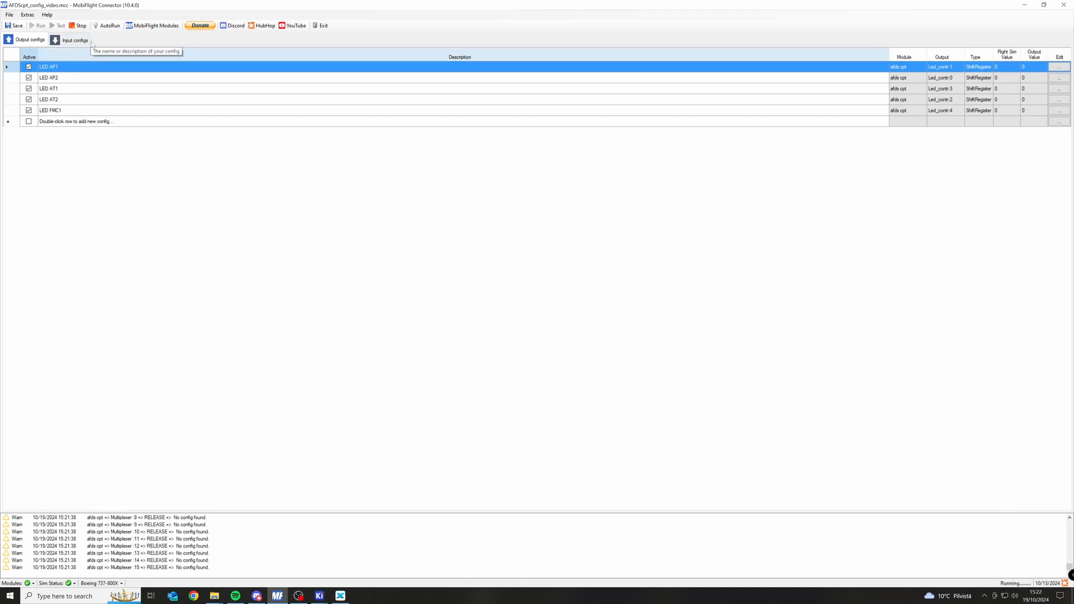
left_click(66, 43)
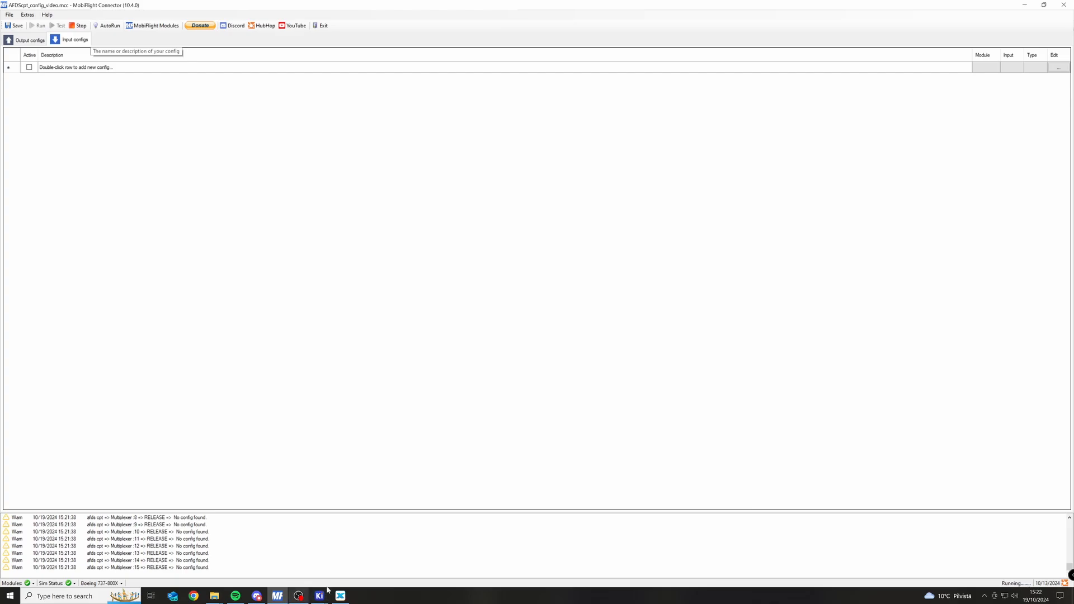
Switch to X-Plane and replace the DataRefTool search term with button/ap.
left_click(343, 597)
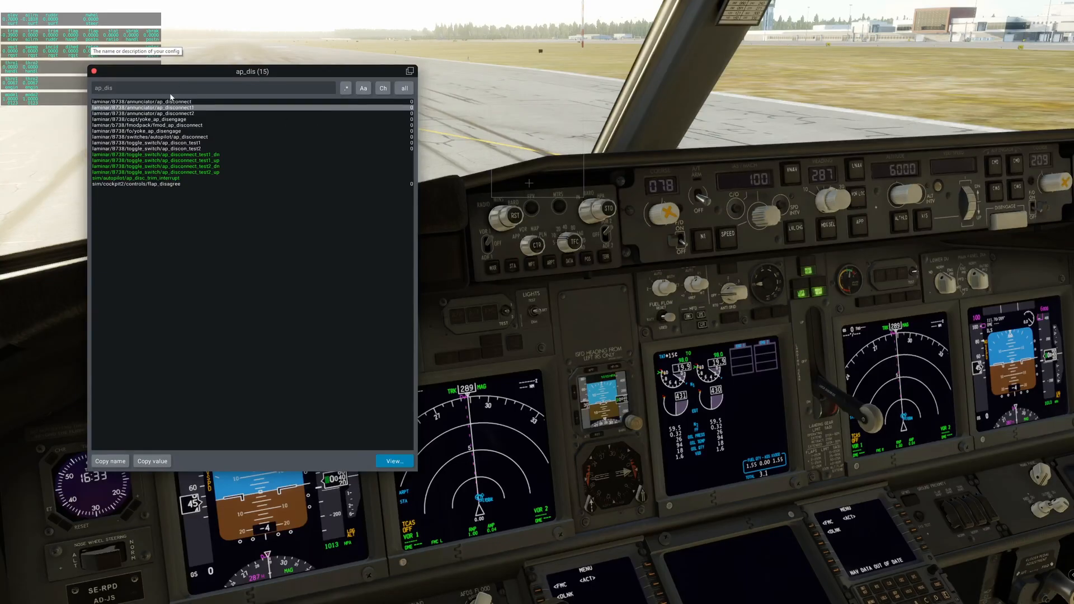
left_click(151, 91)
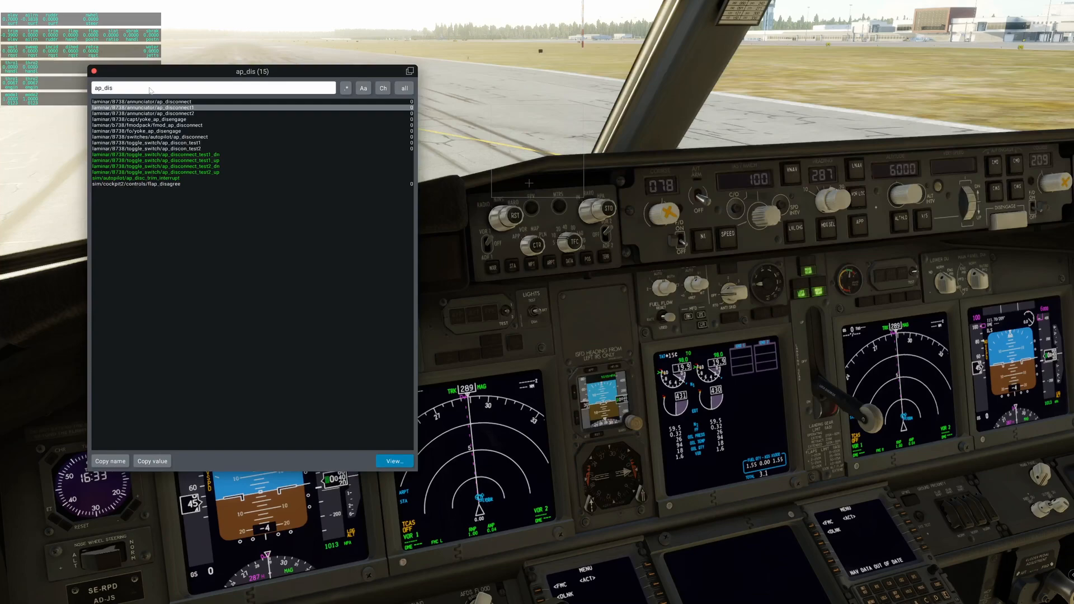
key("BackSpace")
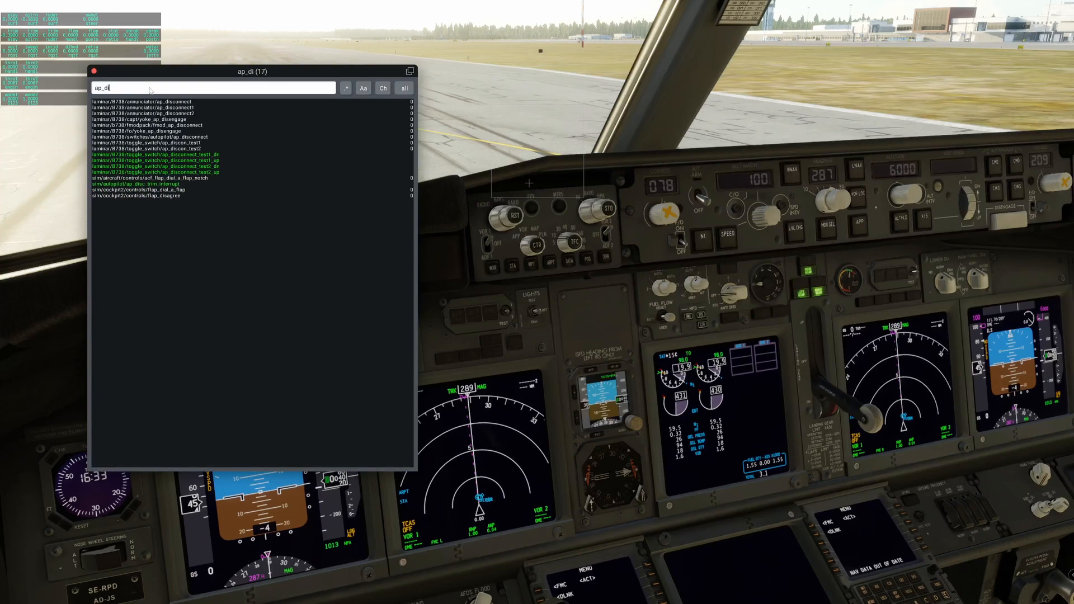
key("BackSpace")
key("BackSpace")
key("BackSpace")
key("BackSpace")
key("BackSpace")
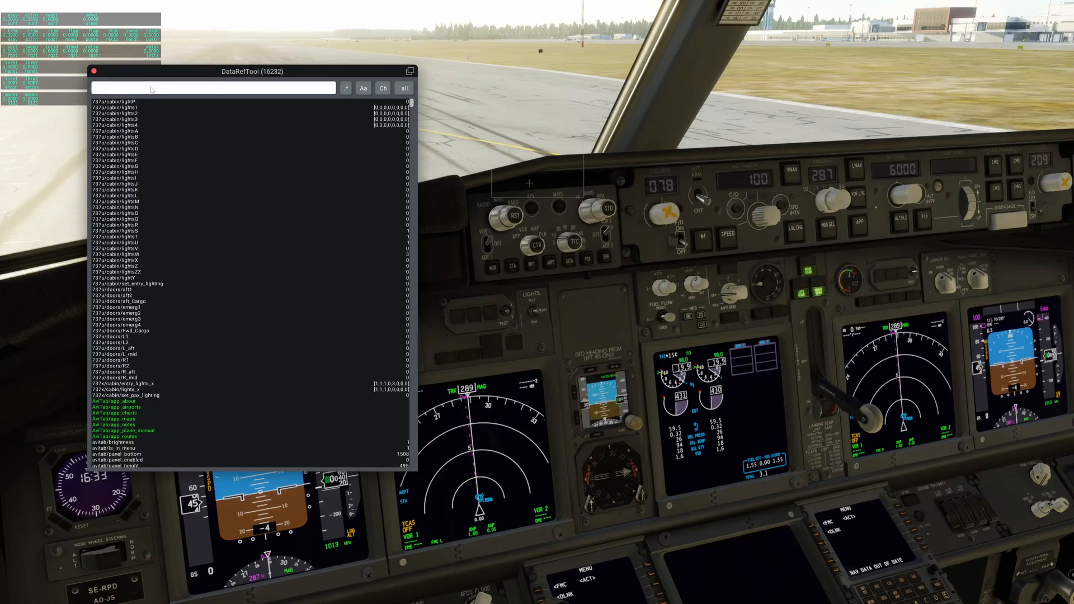
type("button")
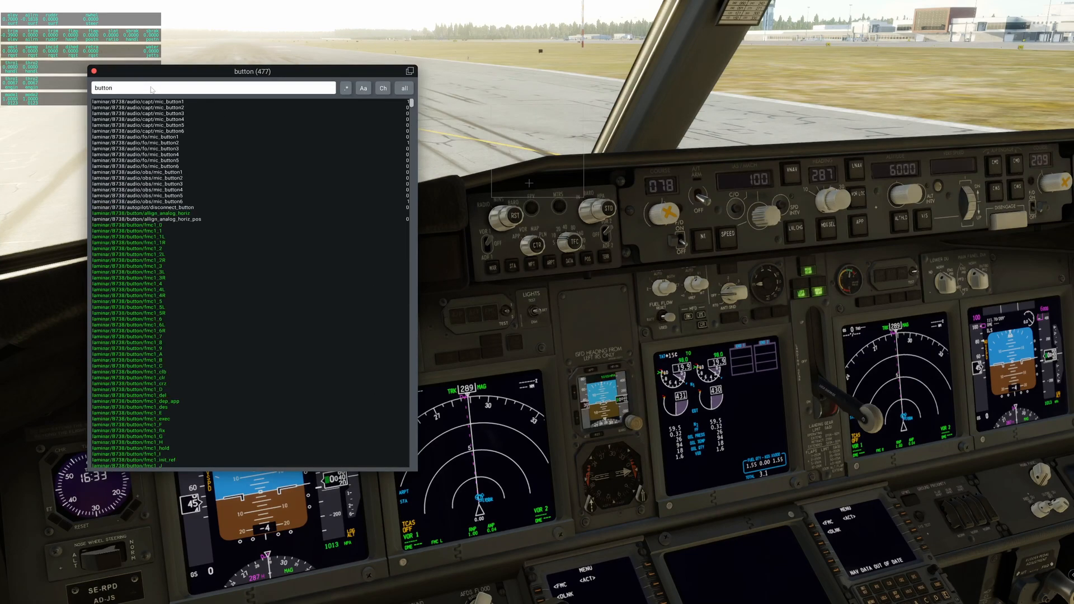
type("/")
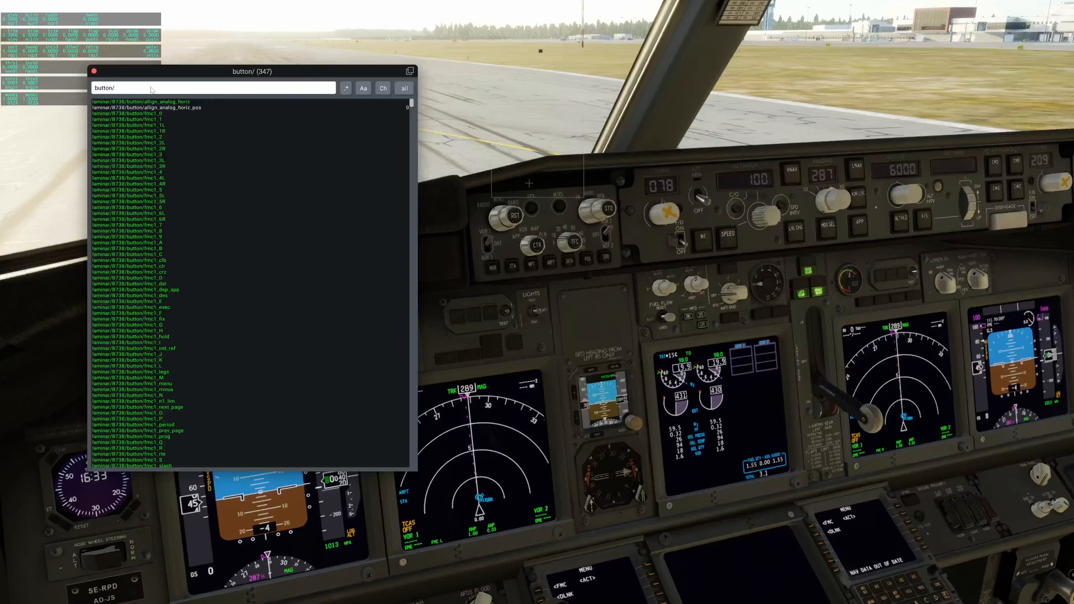
type("ap")
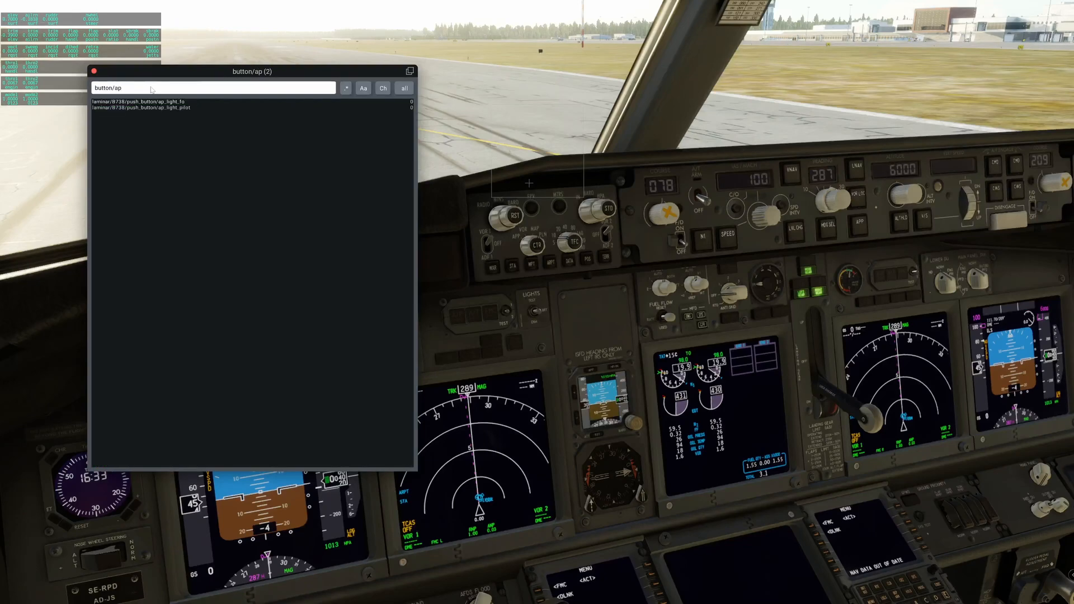
Operate the captain's A/P light button and show the details of its laminar/B738/push_button/ap_light_pilot dataref.
left_click(454, 313)
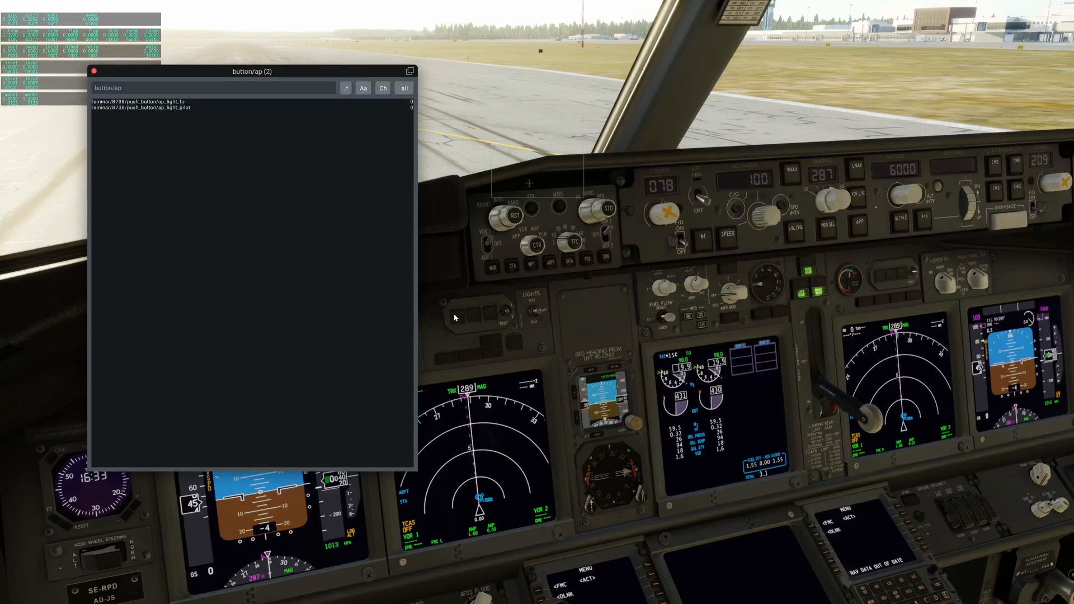
left_click(216, 108)
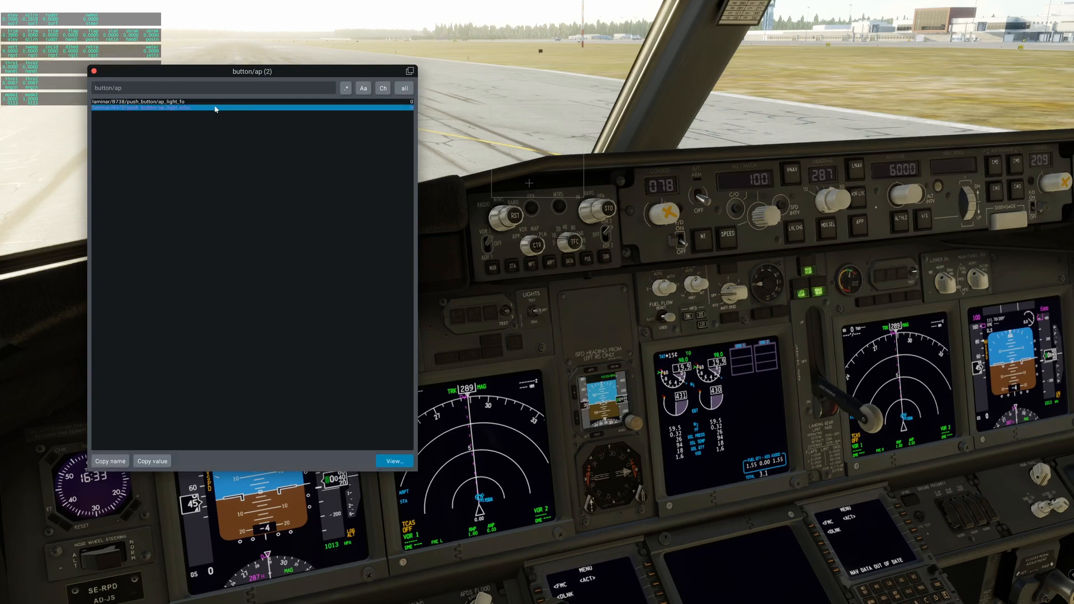
left_click(453, 314)
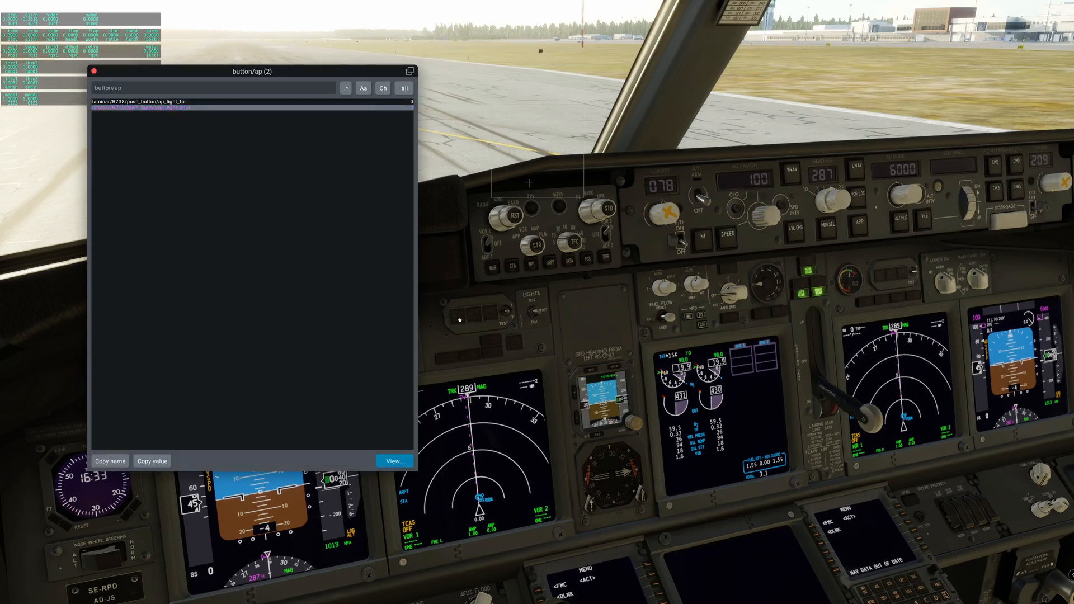
left_click(385, 460)
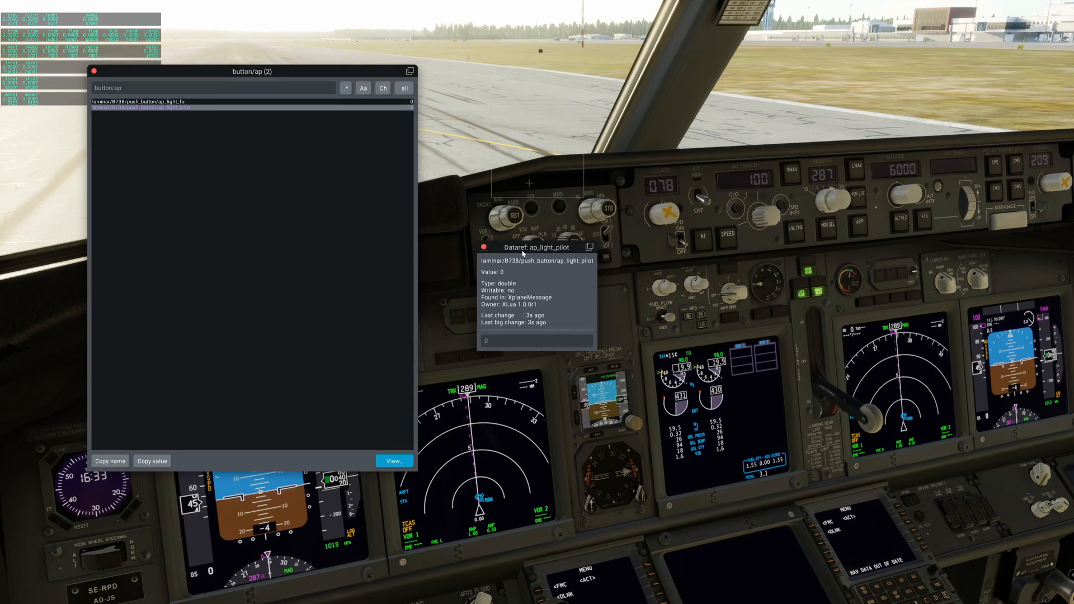
Close the details window of the ap_light_pilot dataref.
left_click_drag(548, 270, 498, 328)
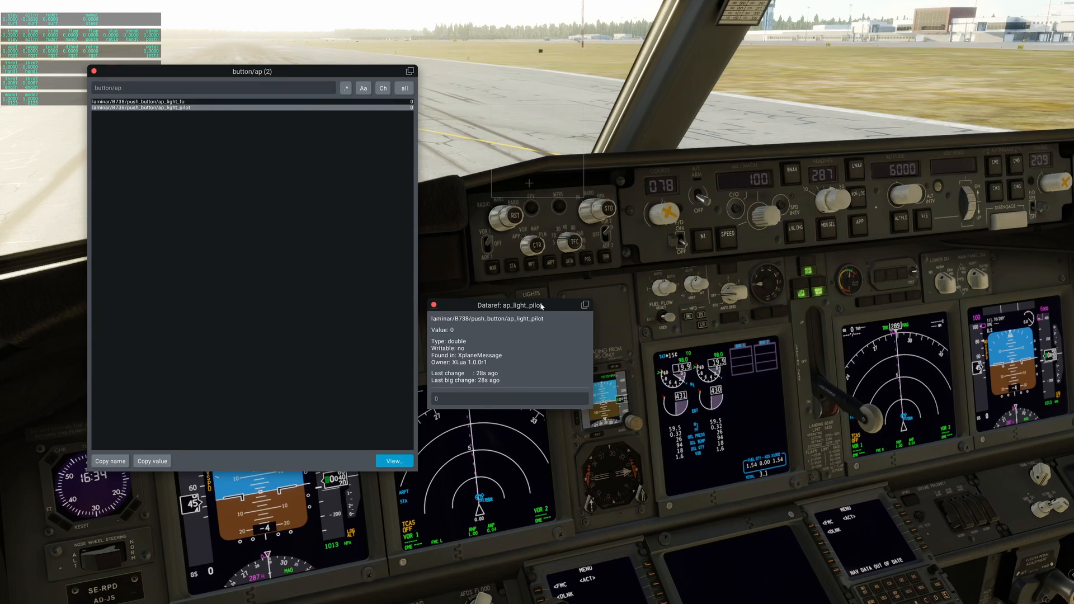
left_click_drag(541, 305, 551, 358)
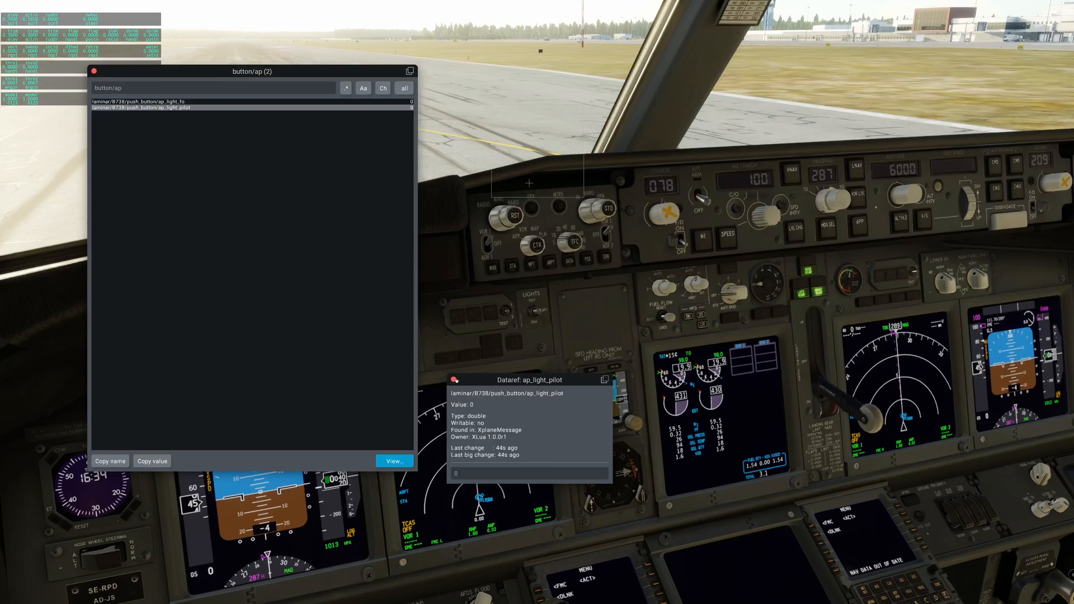
left_click(454, 380)
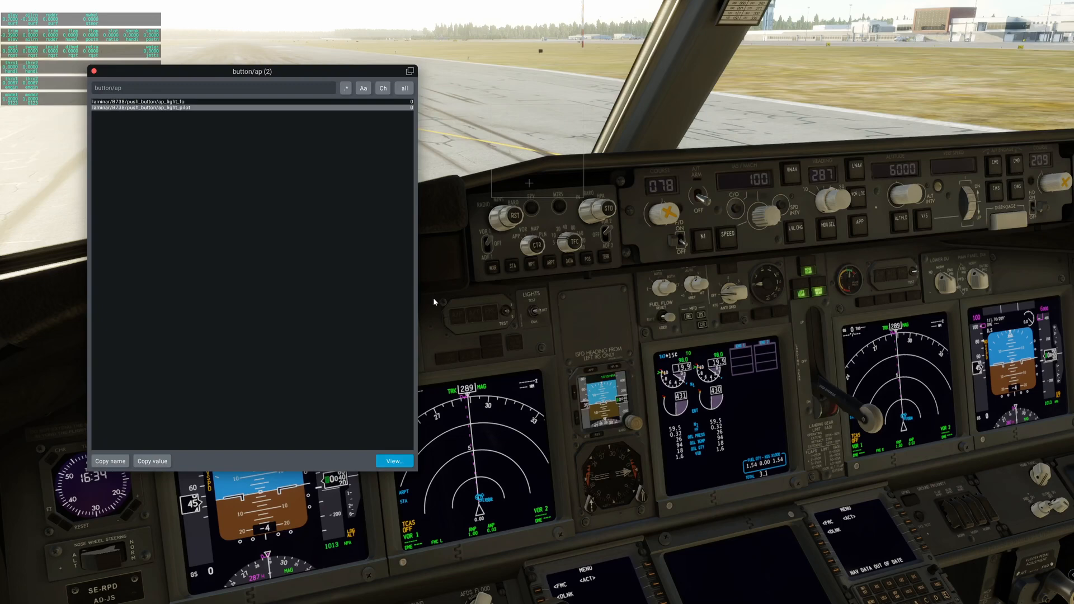
Open B738_AFDS_Commands.lua from the Scripts folder of X-Plane 12's FlyWithLua plugin.
key("super")
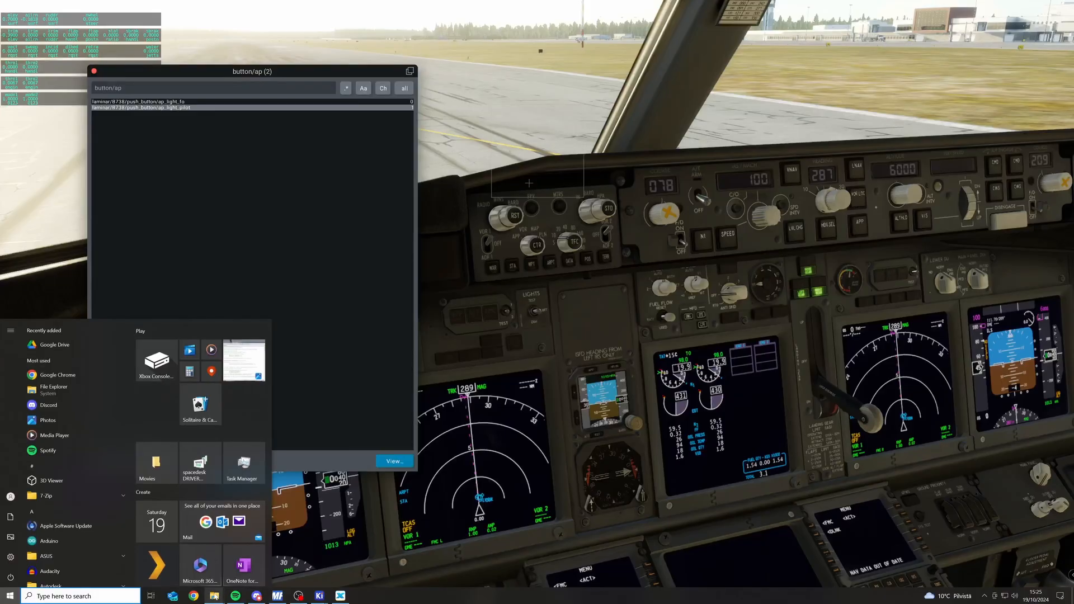
mouse_move(214, 596)
left_click(311, 560)
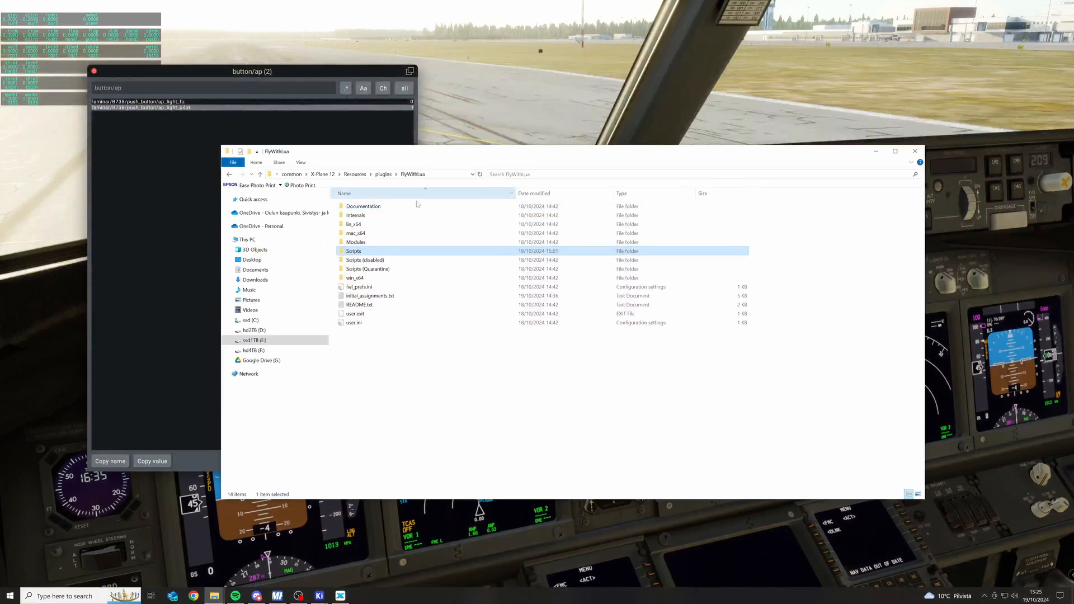
double_click(355, 253)
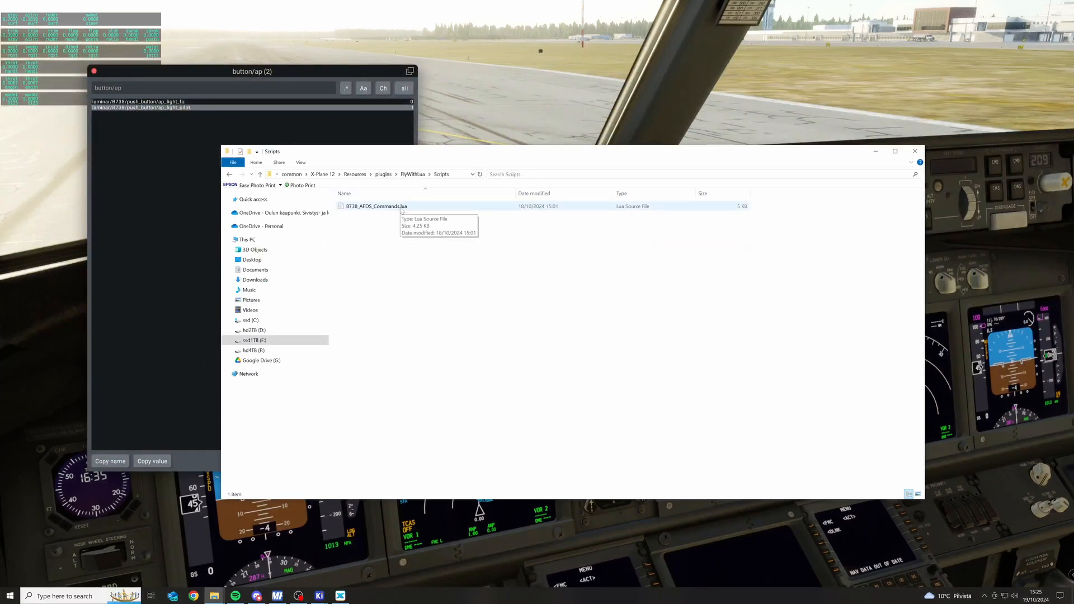
double_click(402, 209)
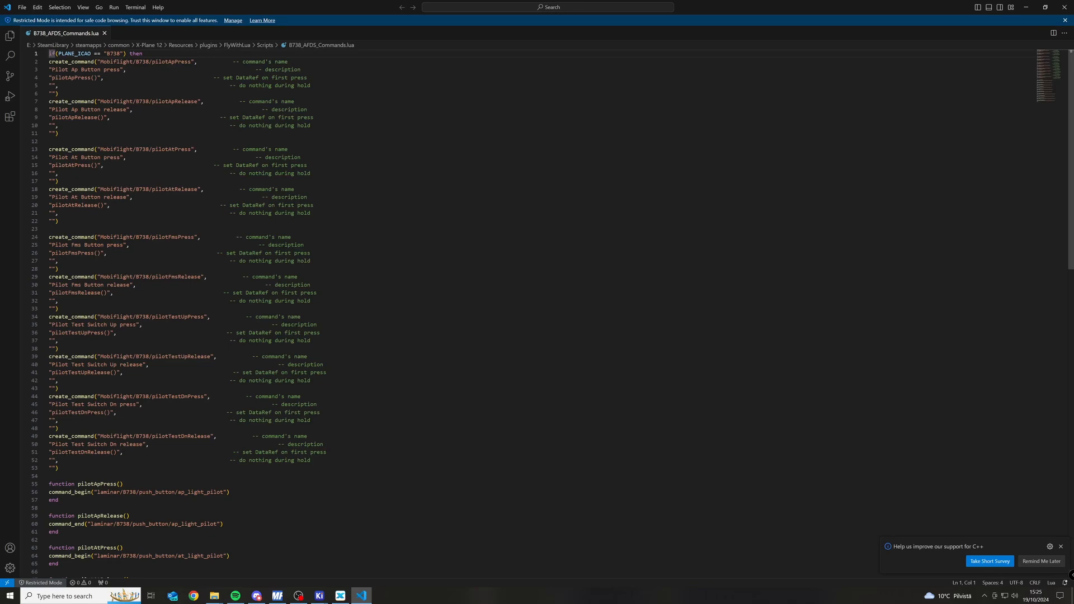
Examine the script's create_command definitions and press and release functions, particularly the pilotApPress and pilotApRelease commands.
scroll(537, 313, "down", 16)
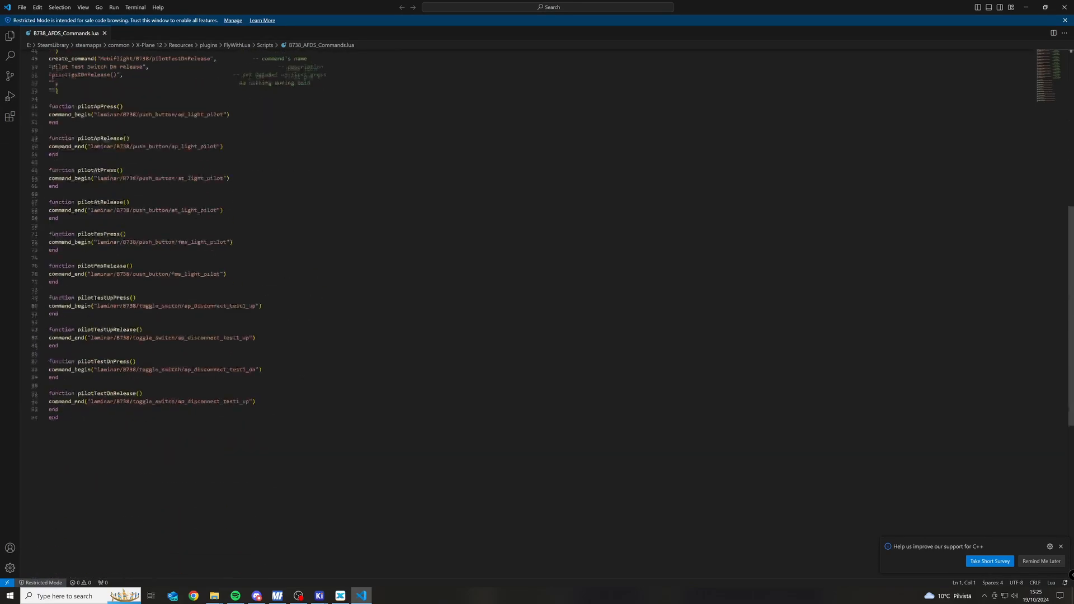
scroll(538, 314, "up", 16)
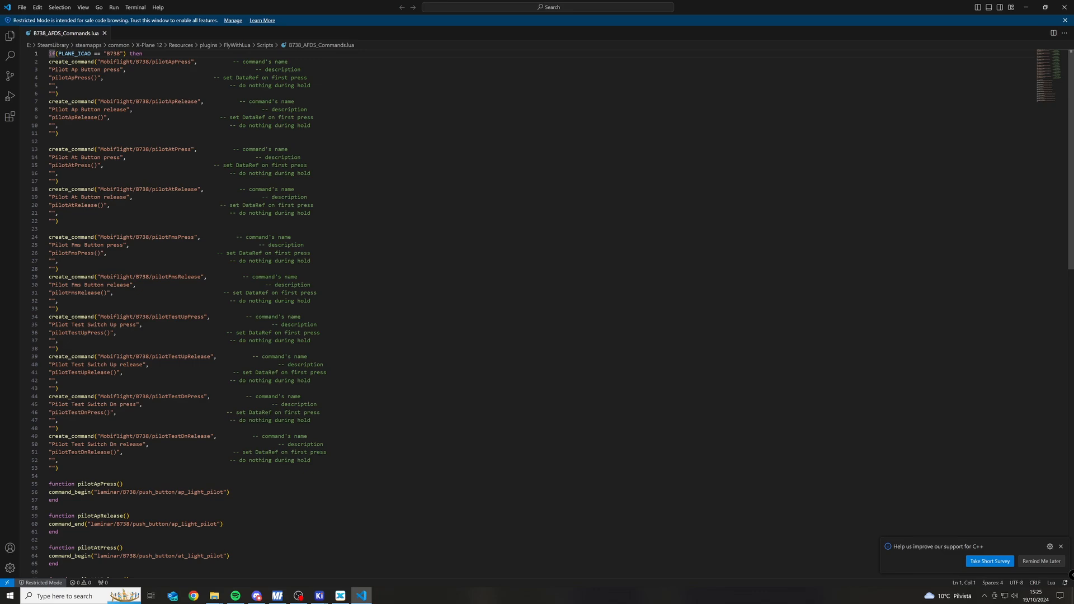
scroll(537, 266, "down", 14)
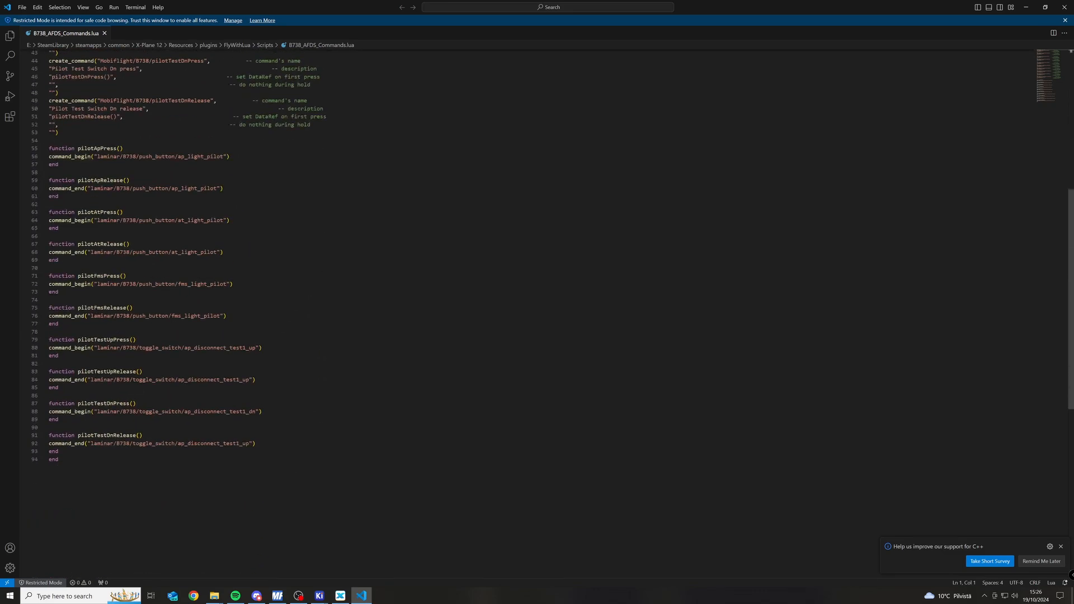
scroll(538, 266, "up", 14)
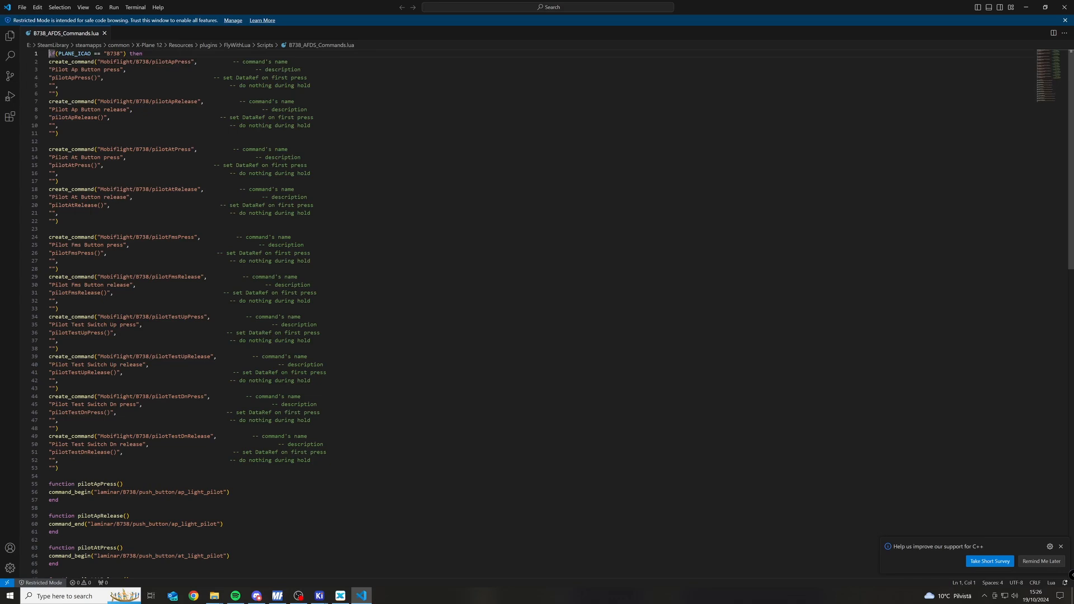
left_click_drag(59, 468, 49, 53)
left_click(315, 205)
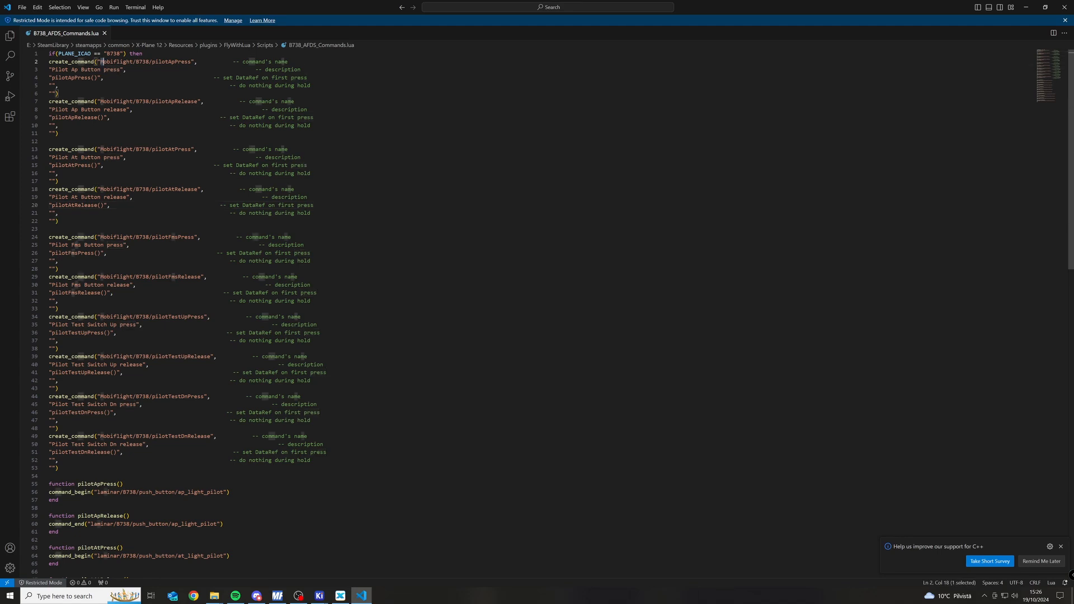
left_click_drag(101, 61, 192, 62)
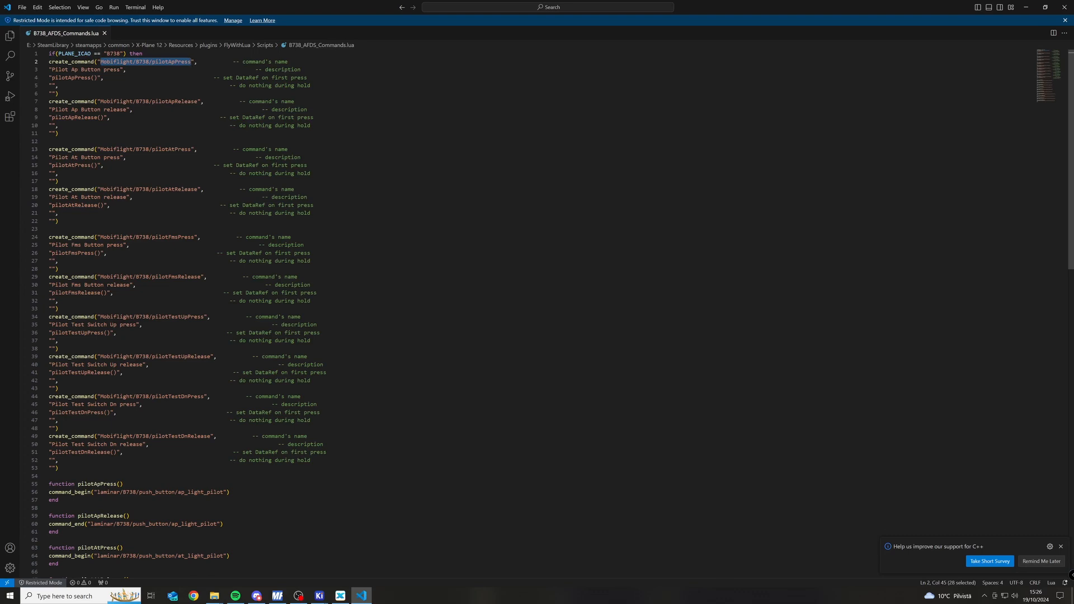
left_click(197, 61)
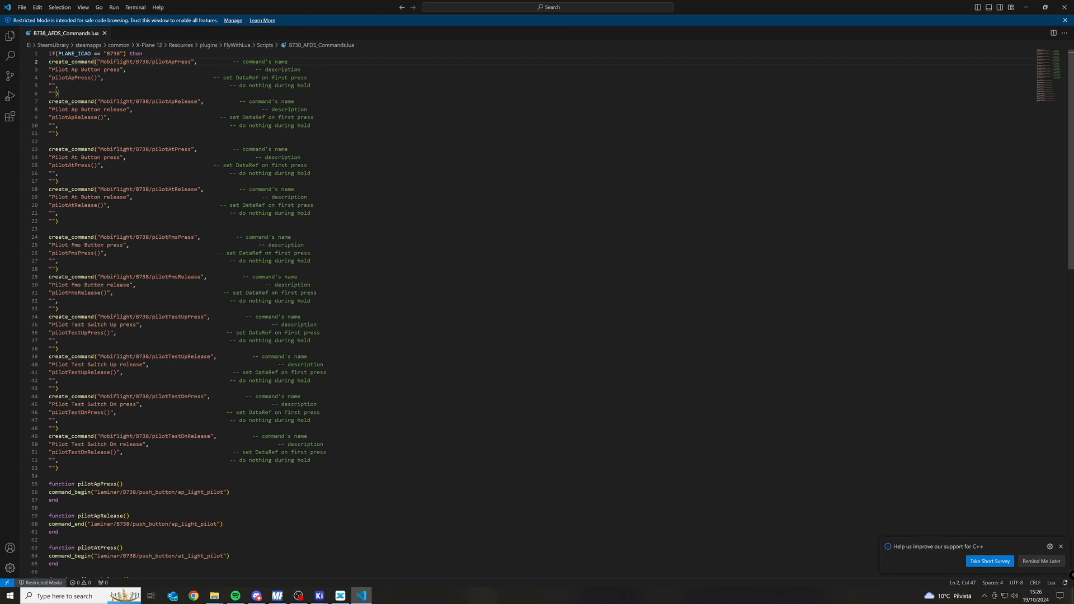
left_click_drag(125, 78, 51, 53)
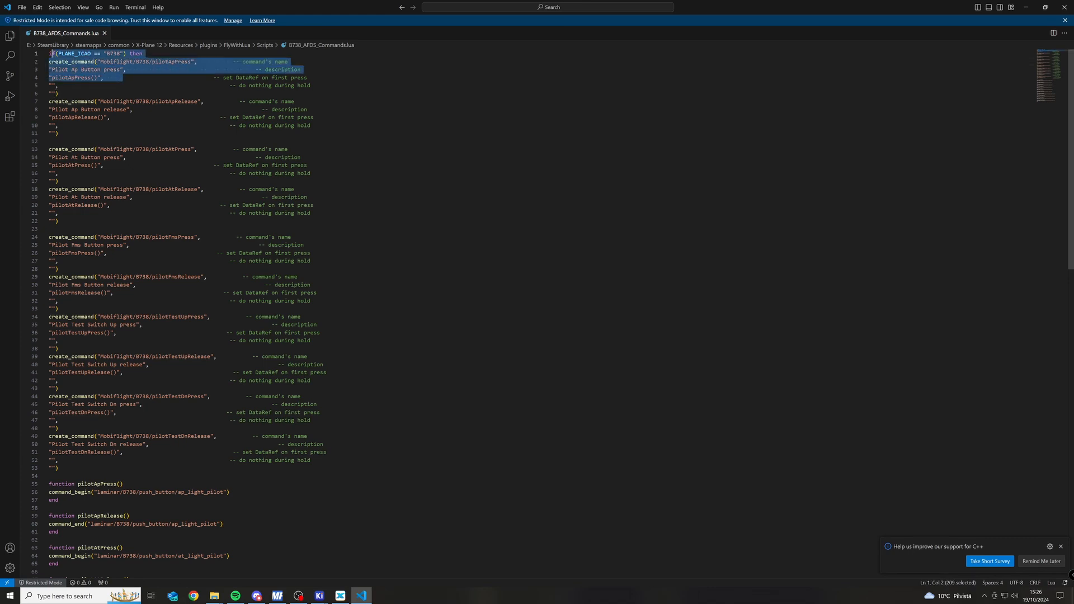
left_click_drag(120, 118, 51, 102)
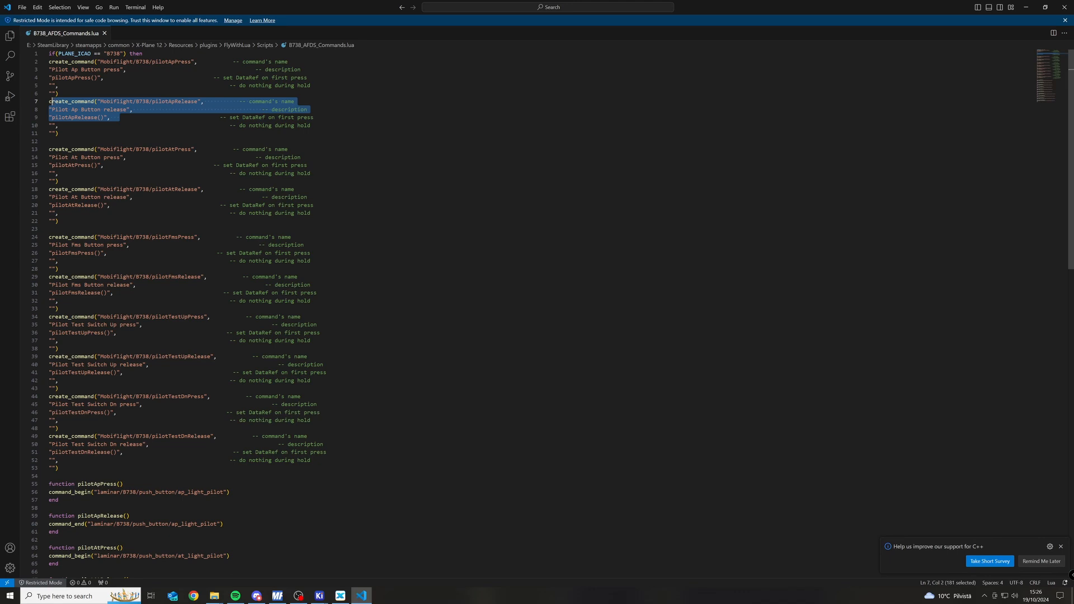
left_click(127, 77)
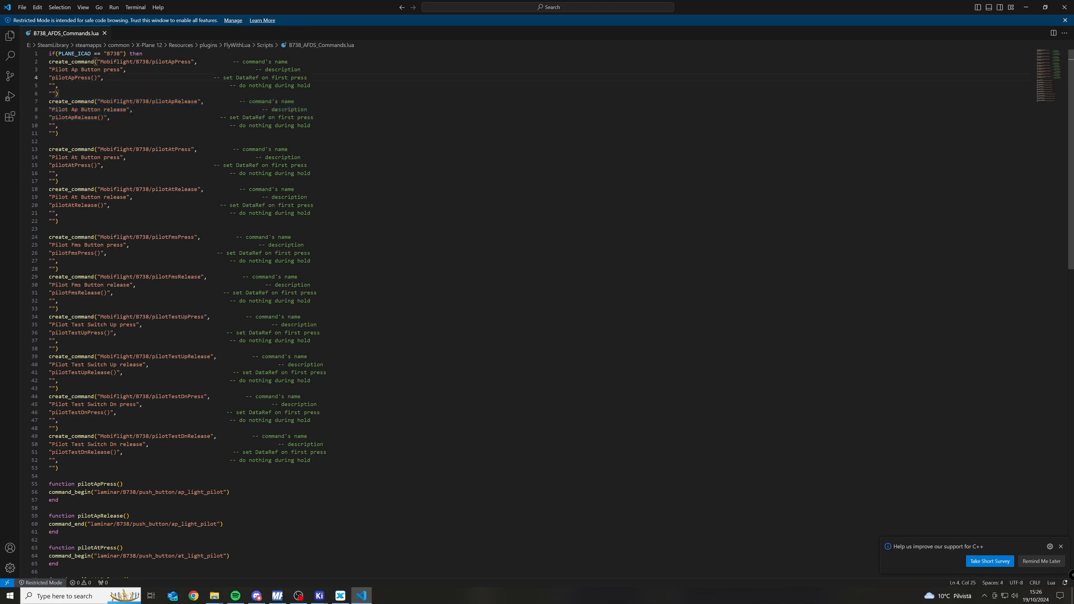
left_click_drag(152, 101, 192, 102)
left_click(195, 101)
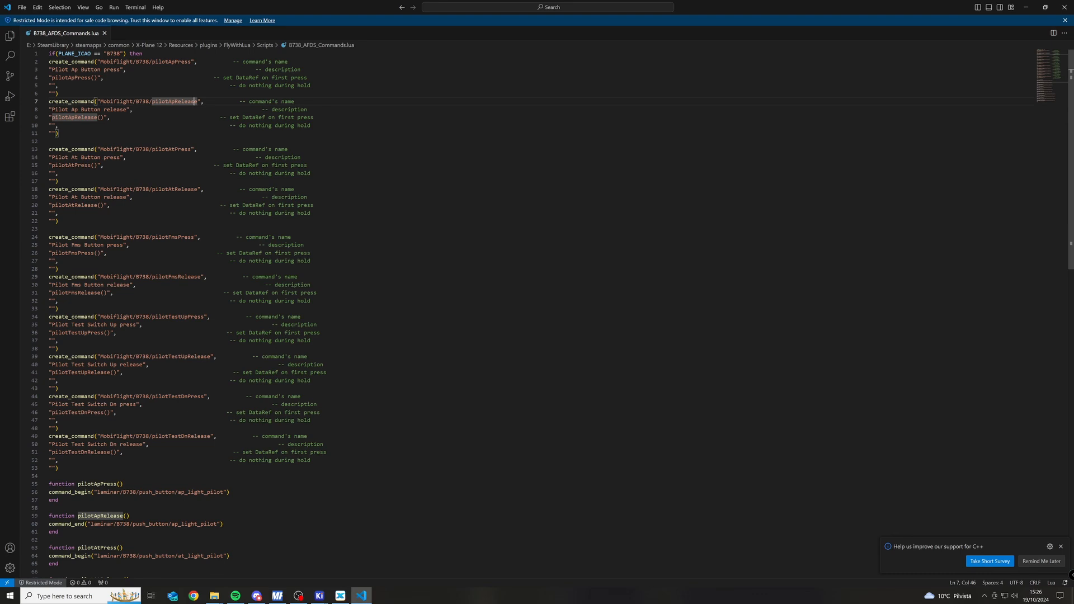
Copy the command name Mobiflight/B738/pilotApPress from the script and switch to MobiFlight Connector.
left_click_drag(100, 62, 192, 62)
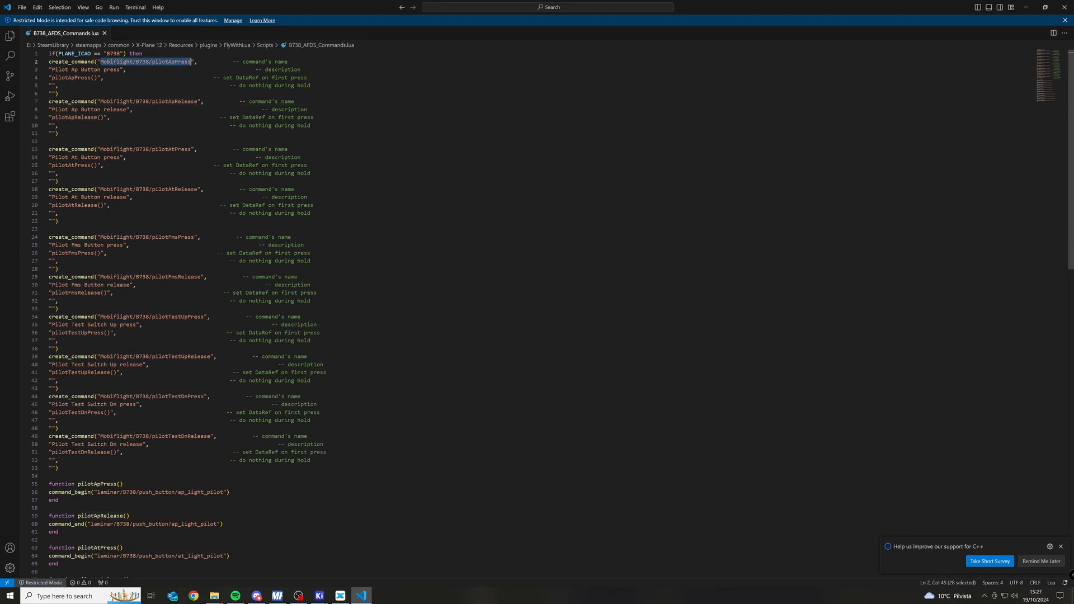
left_click(185, 110)
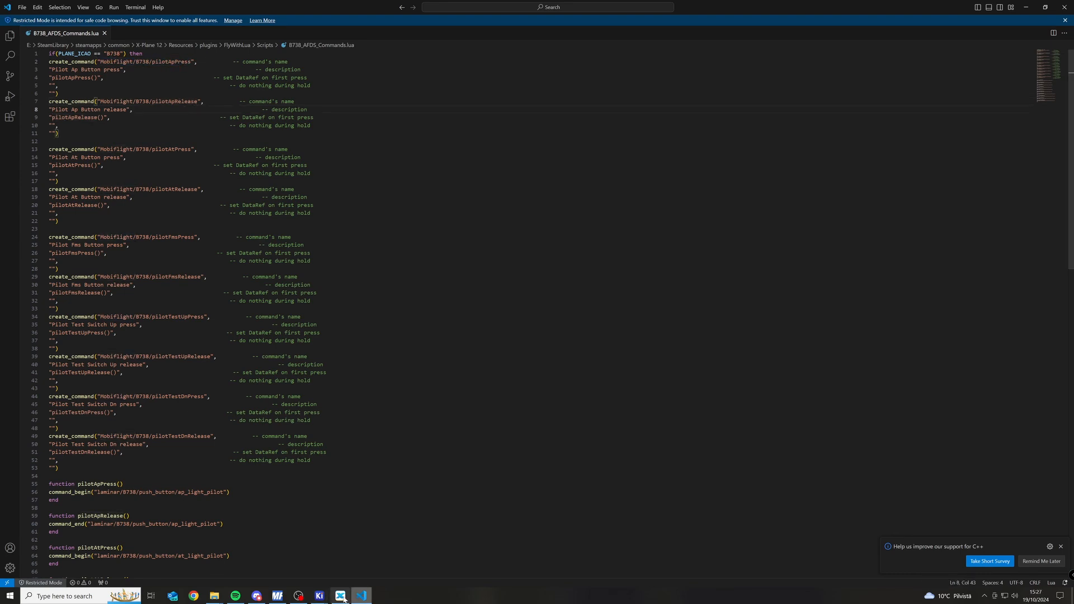
left_click(270, 597)
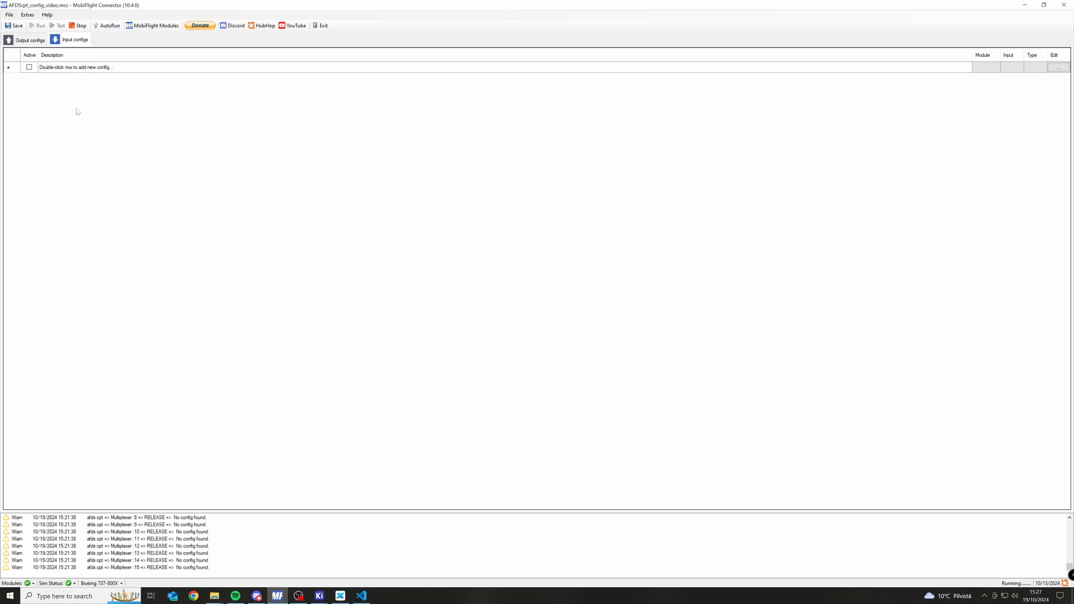
Add a new input config with the description AP1 TCSW.
left_click(67, 68)
left_click(67, 68)
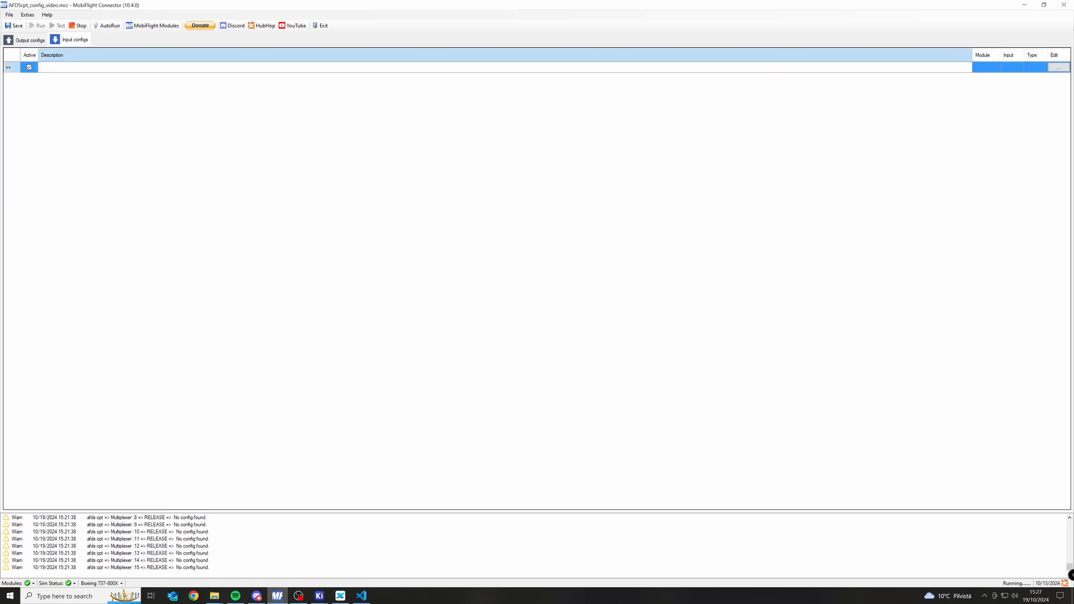
type("PA")
type("1")
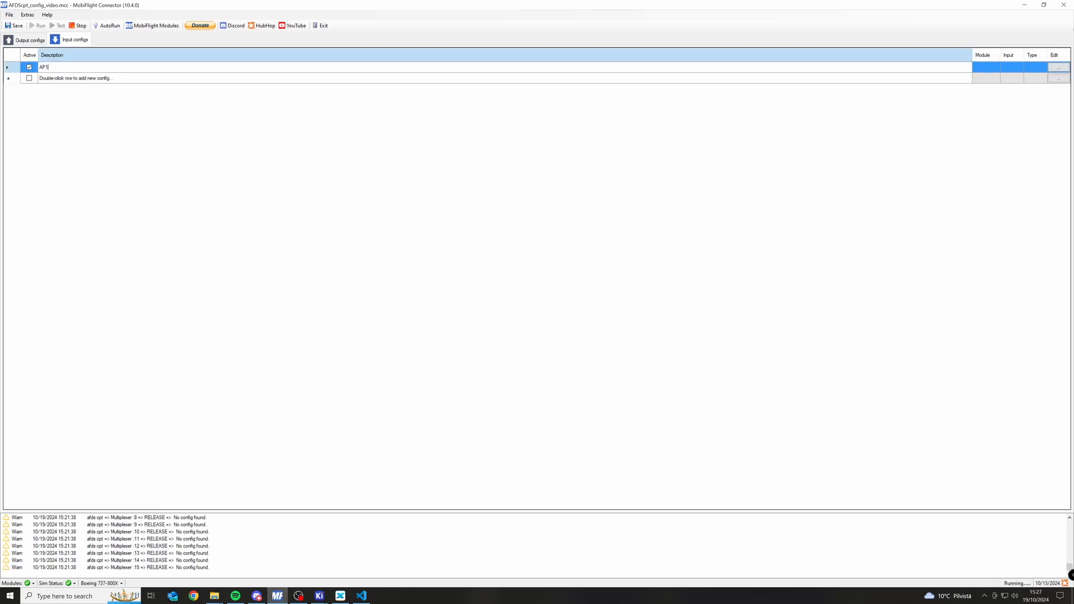
type(" TCSW")
key("Return")
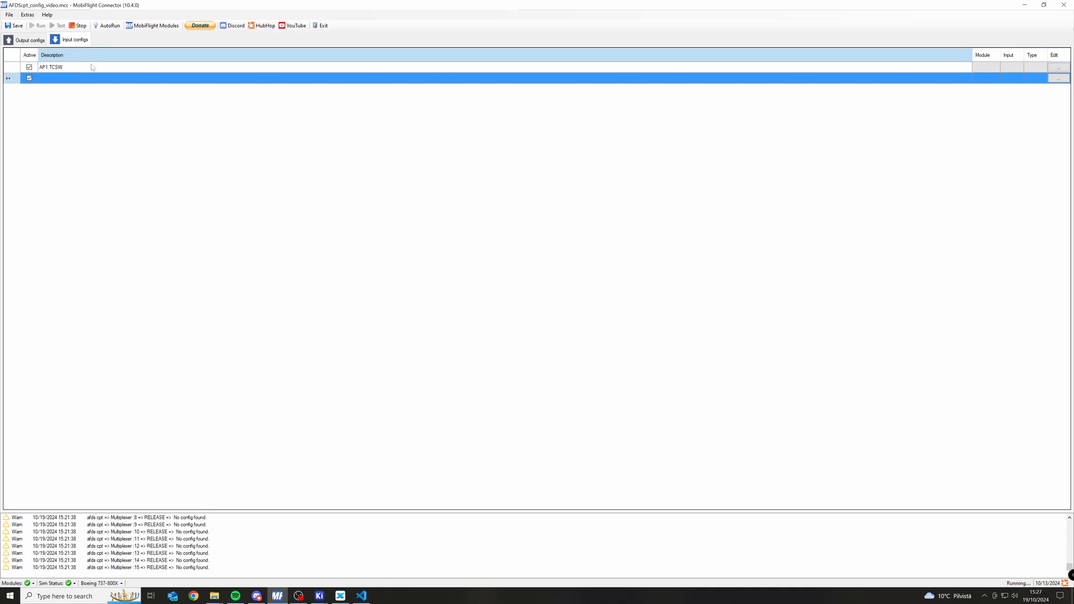
Edit the AP1 TCSW config and scan for its hardware input, assigning Multiplexer input 2 on the afds cpt (COM4) module.
left_click(92, 67)
left_click(1052, 66)
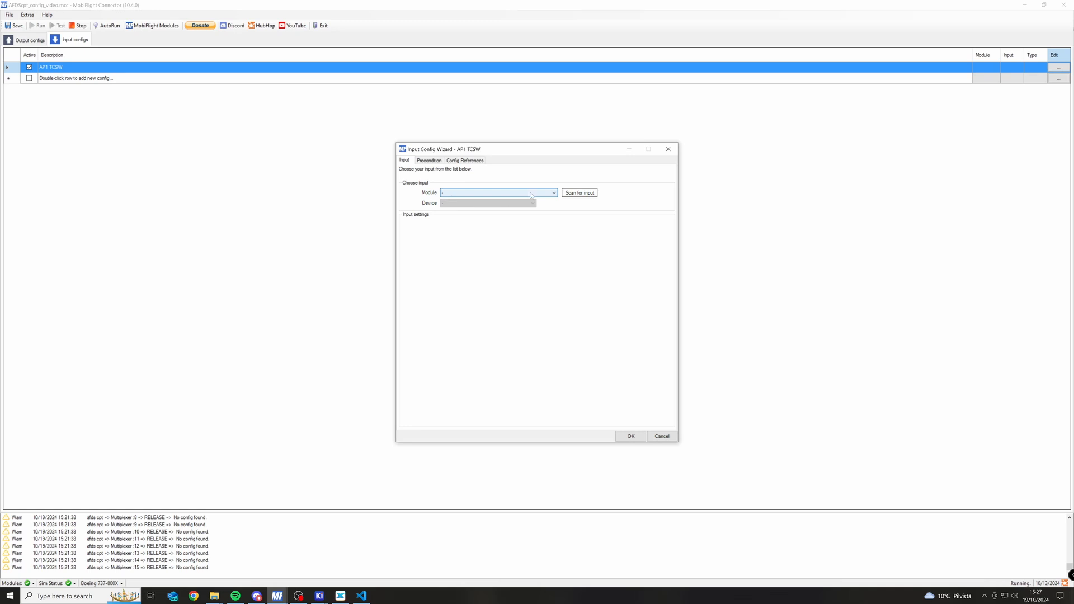
left_click(580, 193)
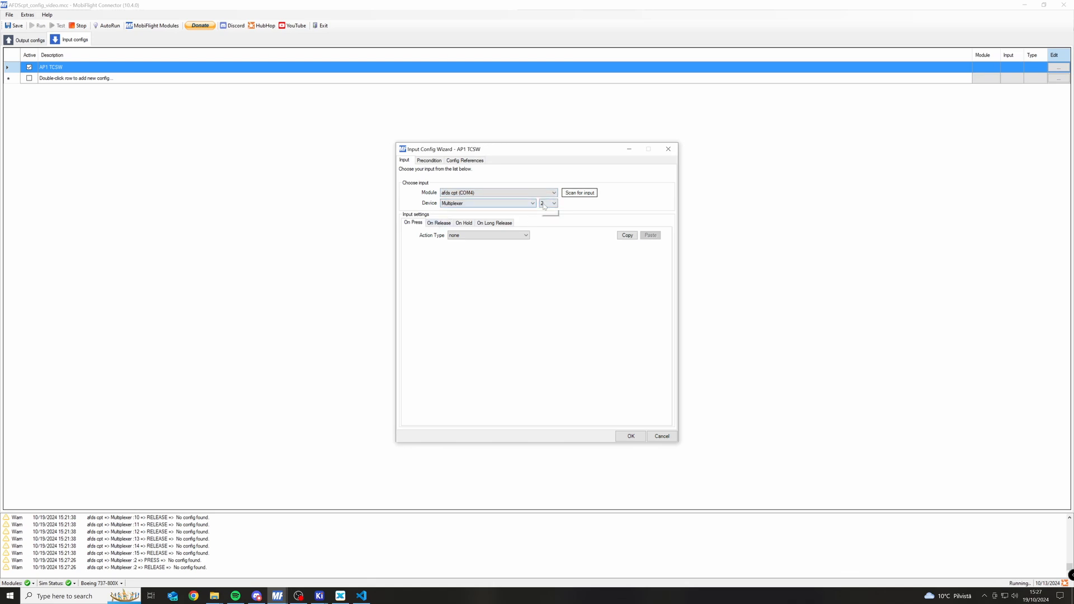
left_click(547, 204)
left_click(586, 203)
Set the On Press action to X-Plane (all versions) with preset code type Command and the copied Mobiflight/B738/pilotApPress command.
left_click(465, 235)
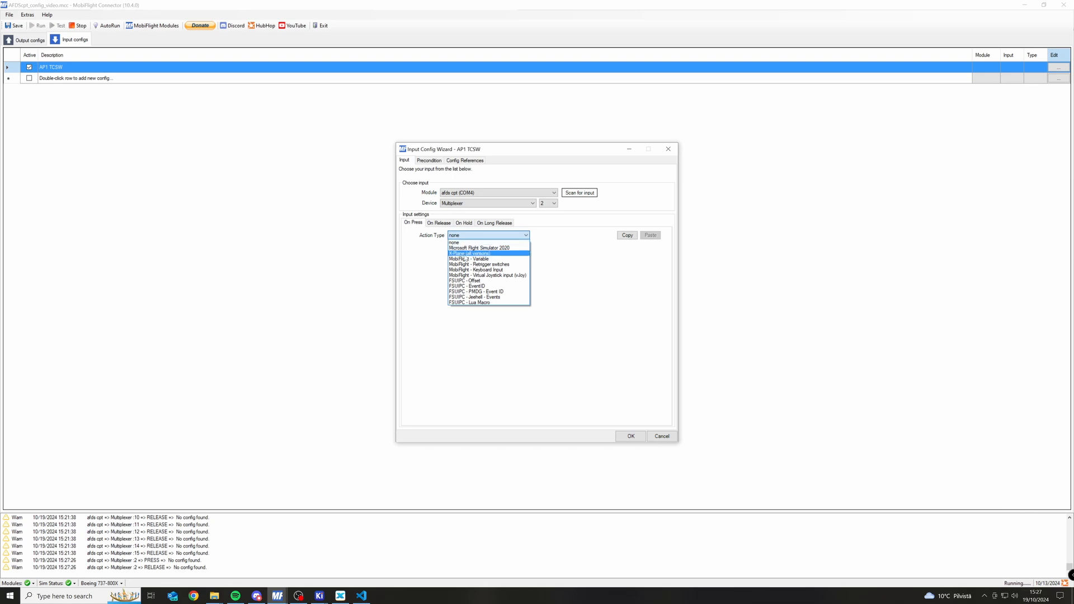
left_click(468, 254)
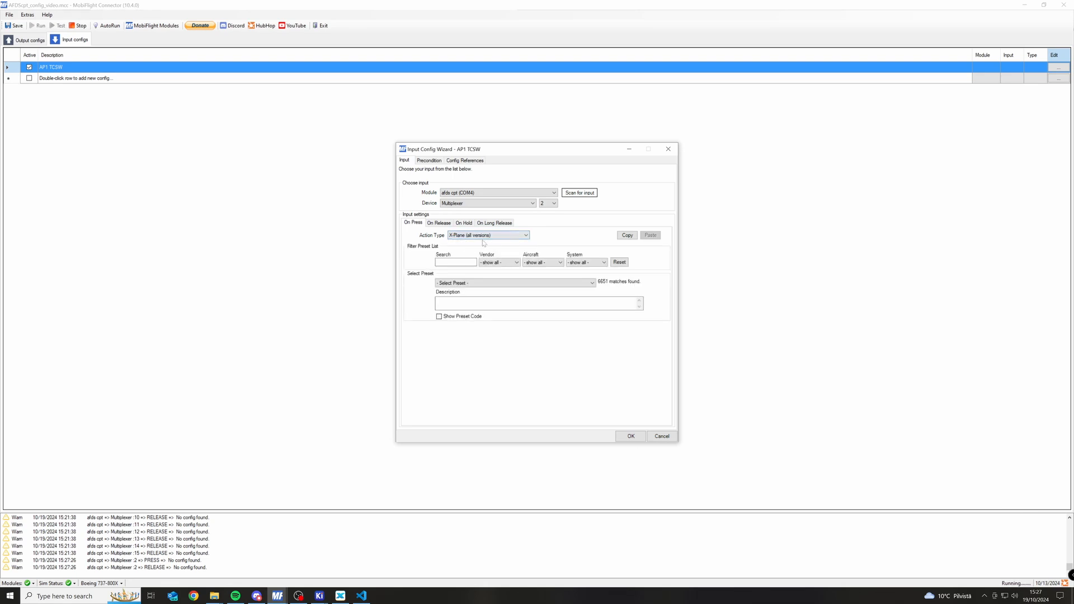
left_click(440, 316)
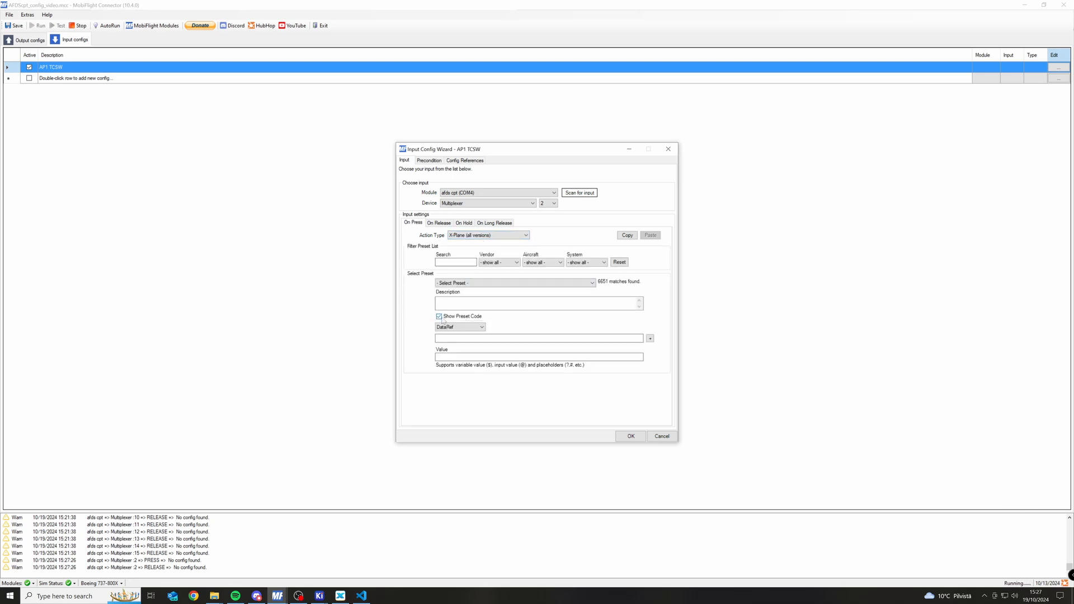
left_click(456, 327)
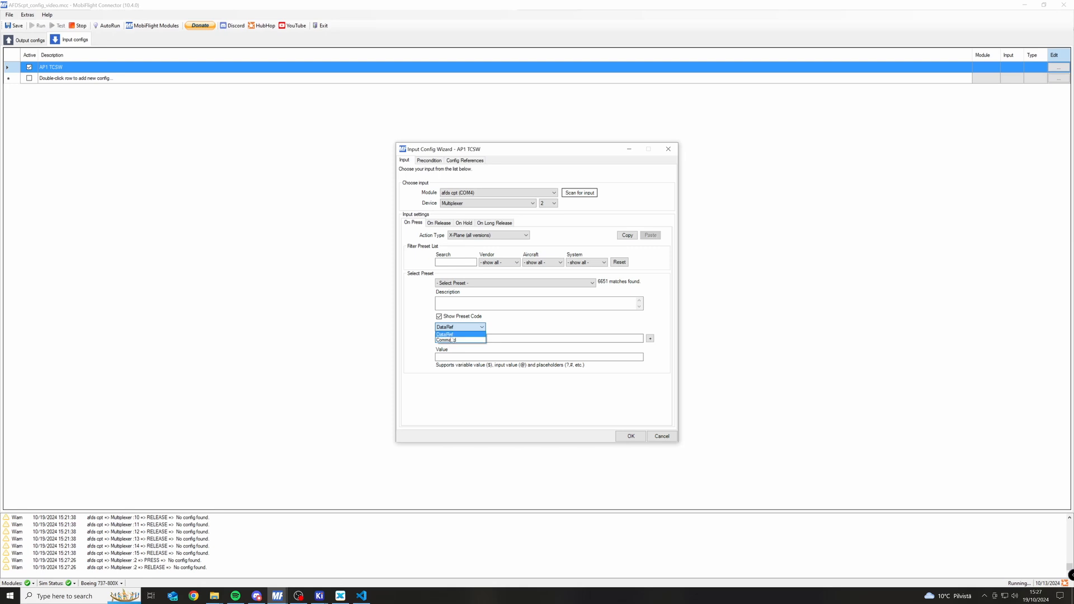
left_click(454, 341)
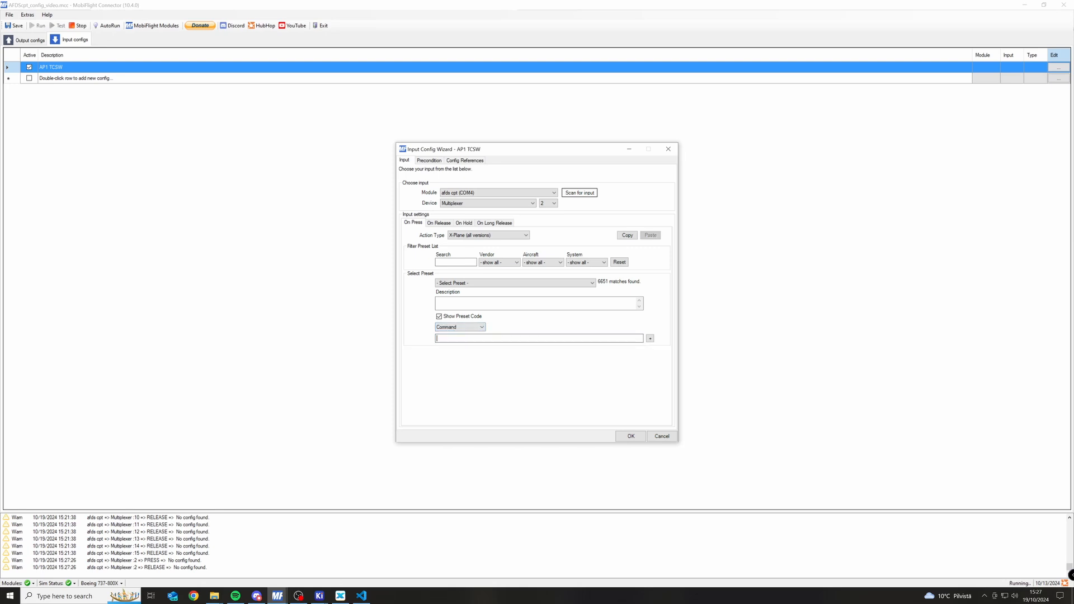
type("MobiFlight/B738/pilotApPress")
Set the On Release action of AP1 TCSW to X-Plane (all versions) with the preset code type Command.
left_click(438, 223)
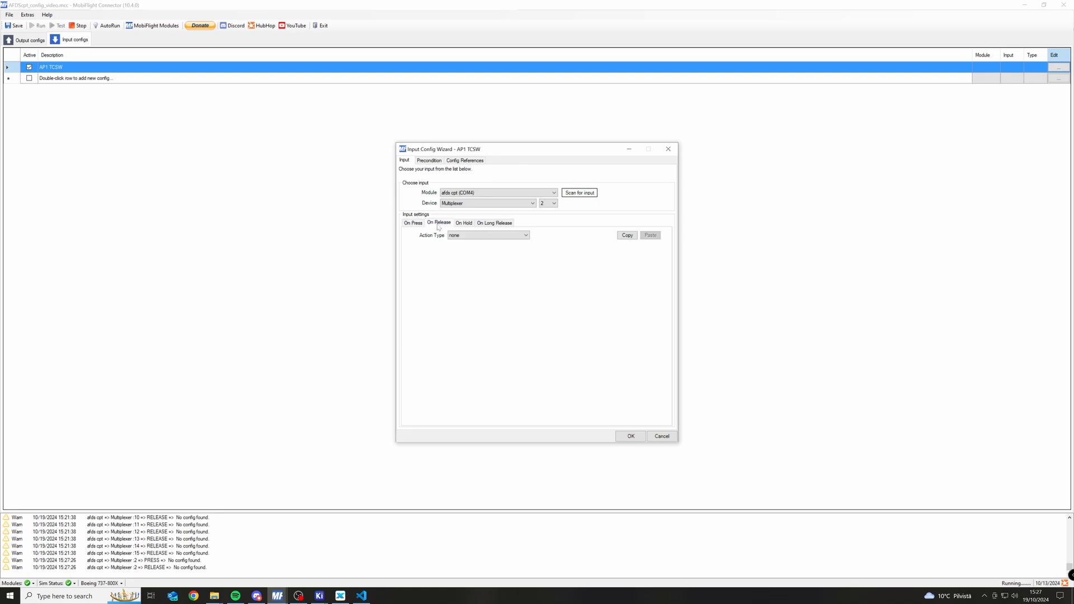
left_click(450, 236)
left_click(452, 285)
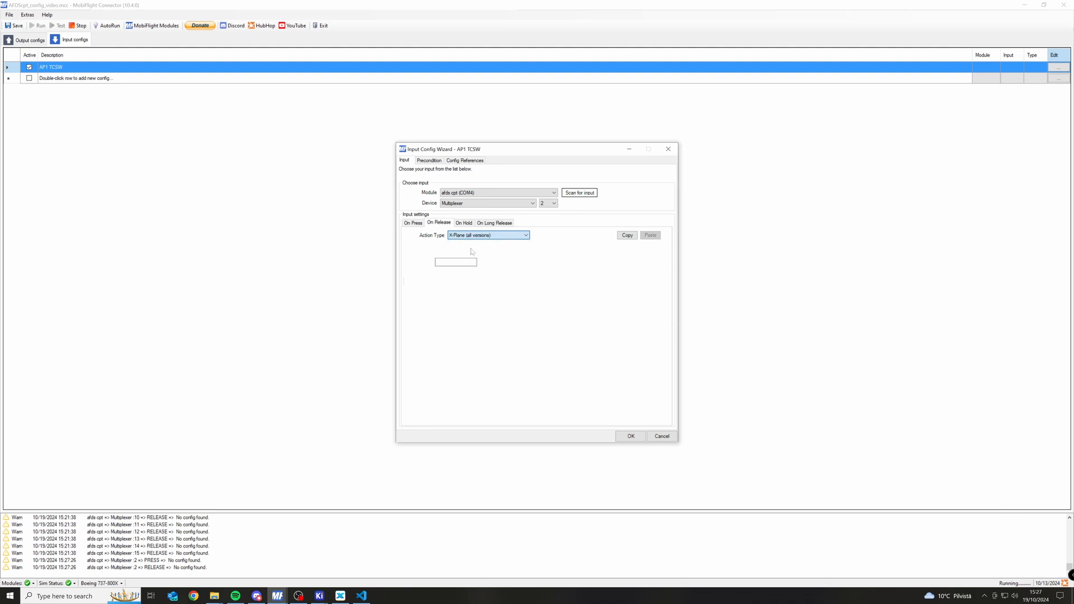
left_click(439, 316)
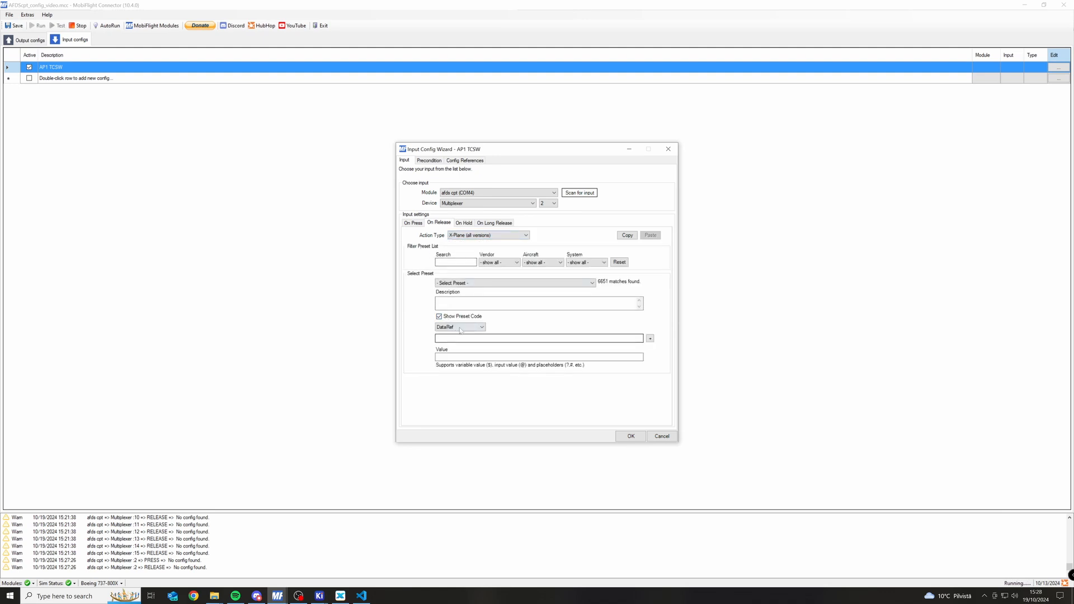
left_click(459, 328)
left_click(451, 340)
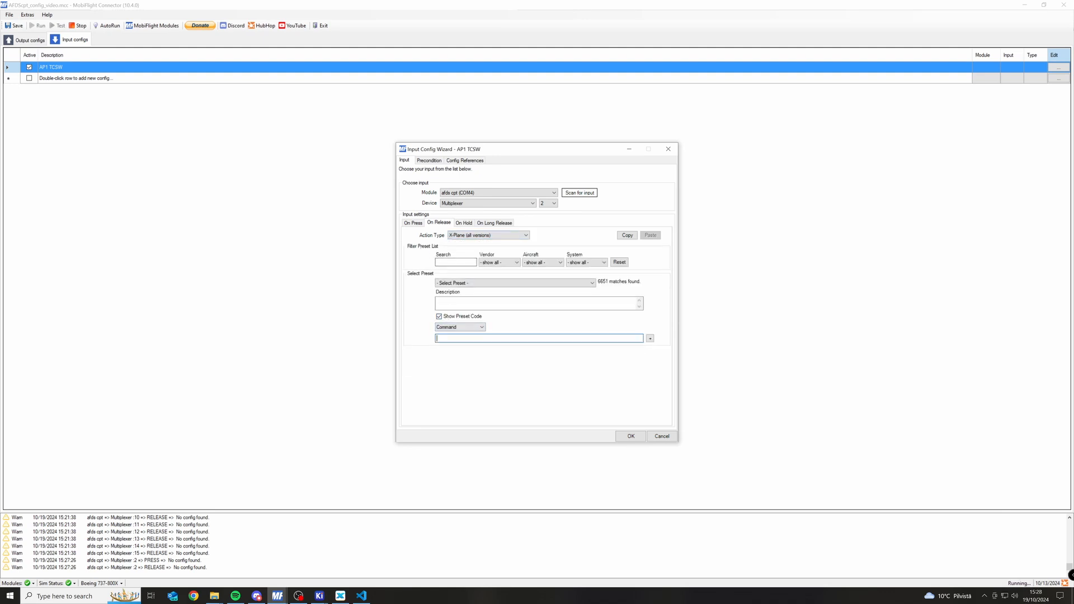
Enter Mobiflight/B738/pilotApRelease as the On Release command and confirm the AP1 TCSW config.
type("MobiFlight/B738/pilotApPress")
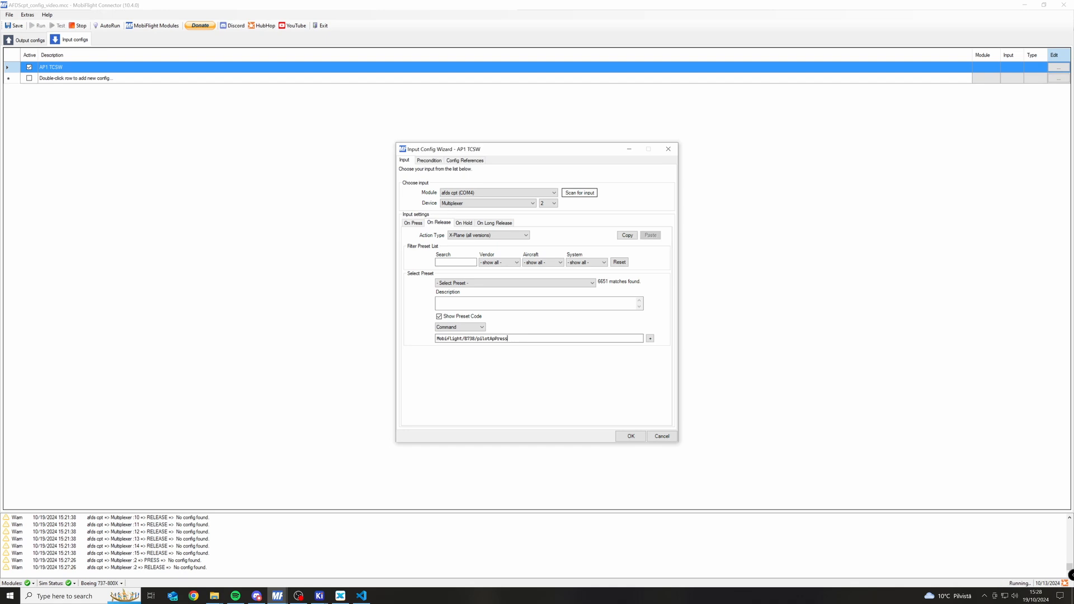
key("shift+Left")
key("shift+Left")
key("shift+Left")
key("shift+Left")
key("BackSpace")
key("BackSpace")
type("Release")
left_click(626, 437)
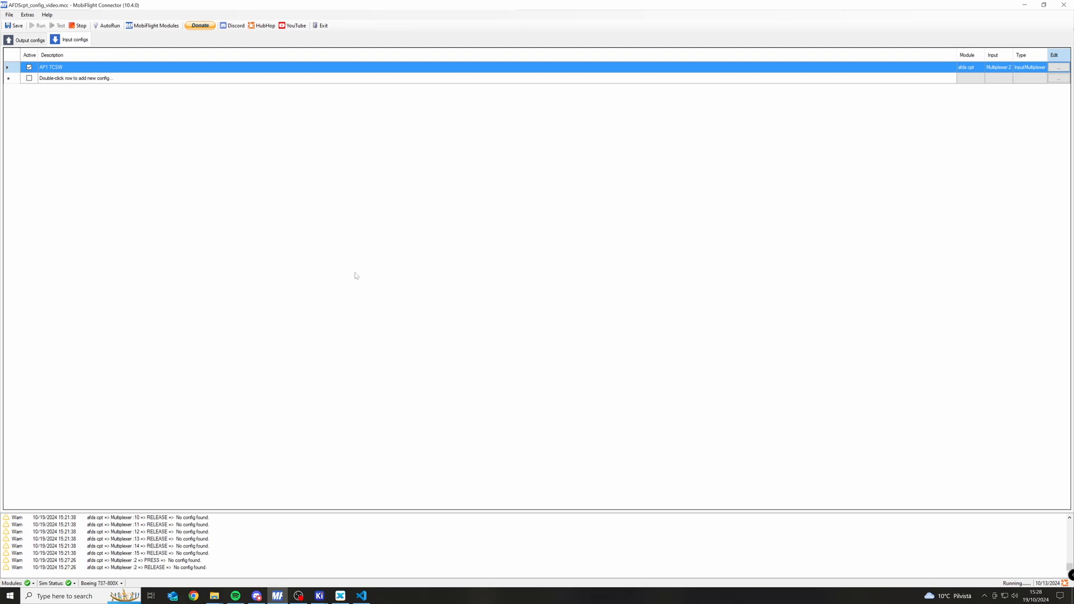
Stop and rerun the MobiFlight configuration, and switch to X-Plane to test the button.
left_click(78, 26)
left_click(38, 26)
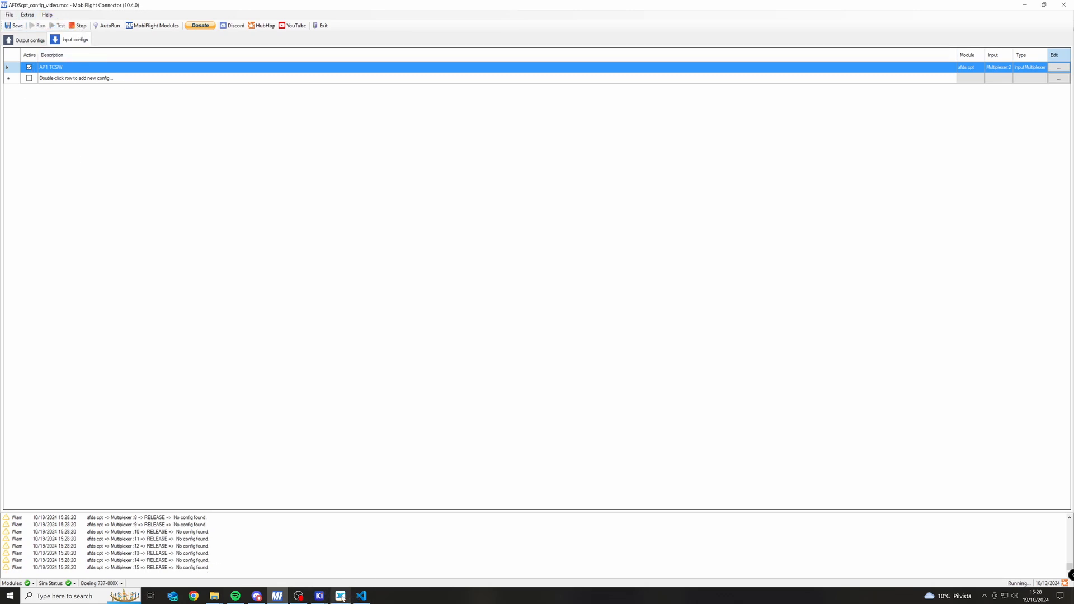
left_click(360, 596)
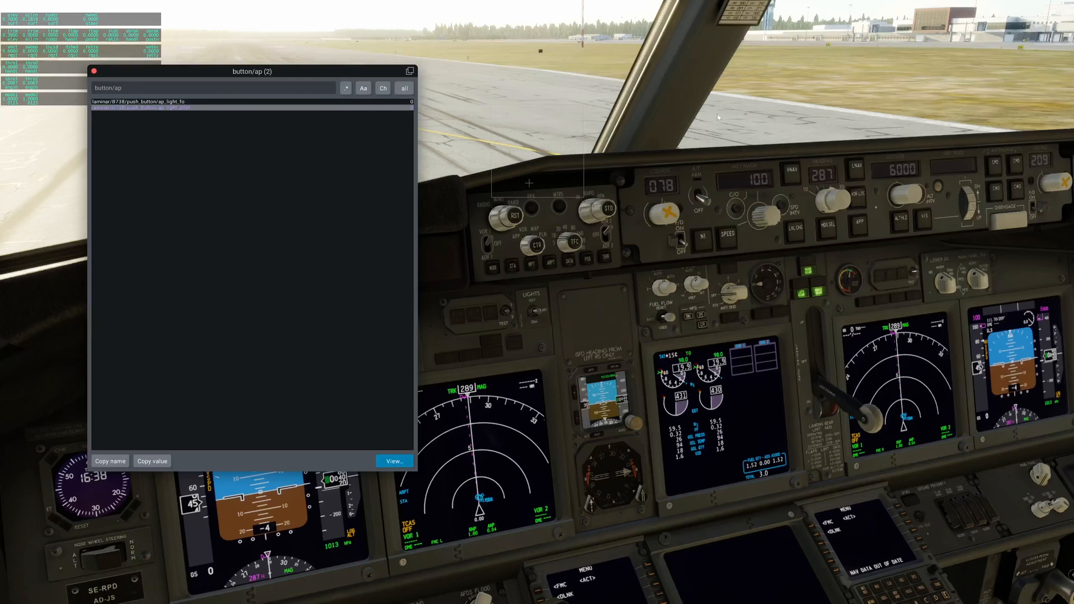
View the details of the laminar/B738/push_button/ap_light_pilot dataref and close its window.
left_click(159, 108)
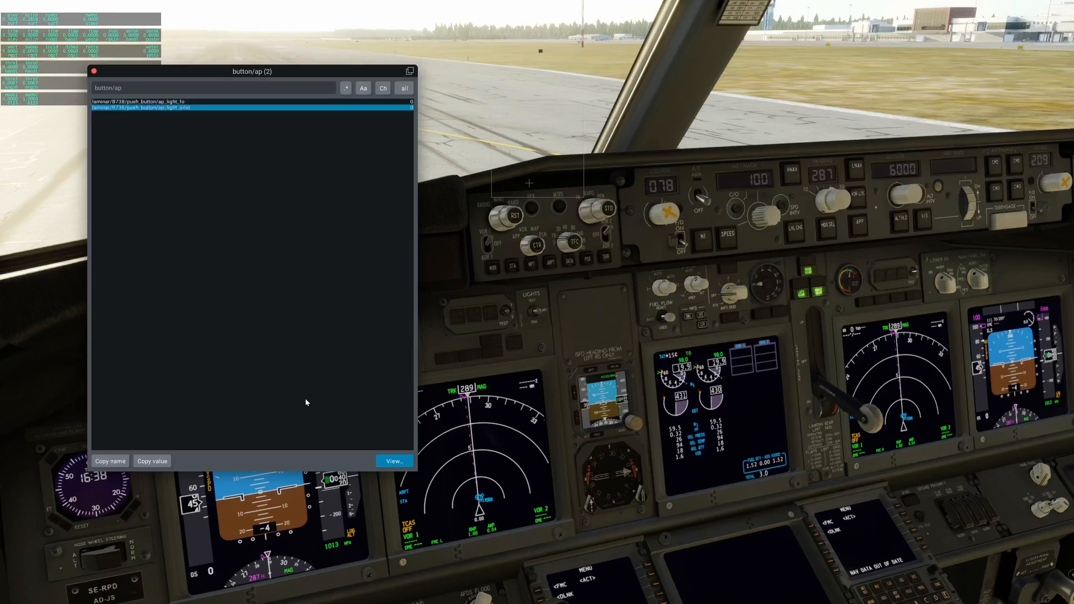
left_click(395, 462)
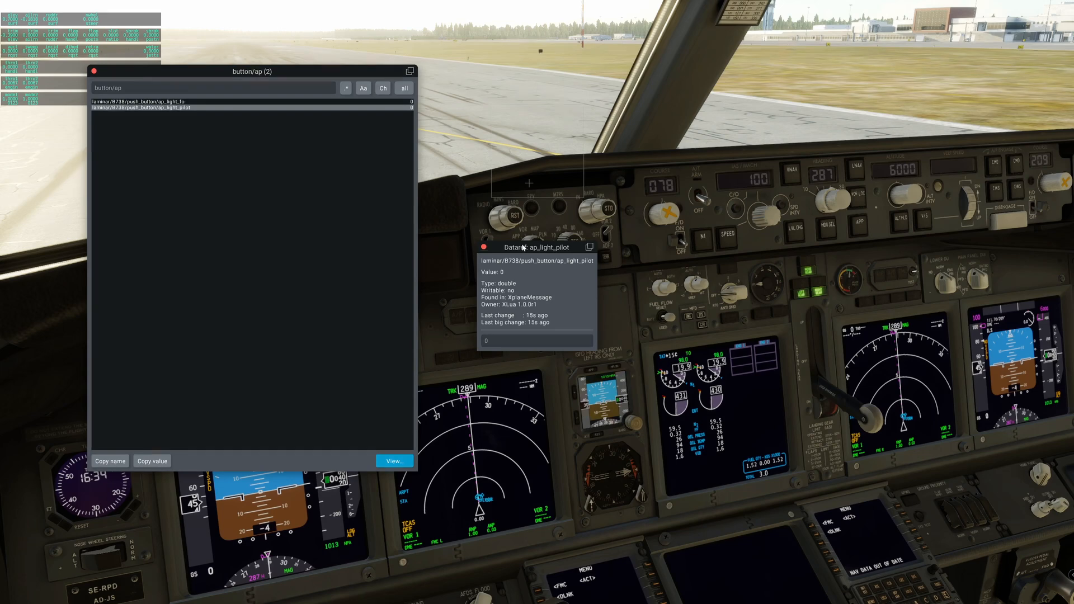
left_click(483, 247)
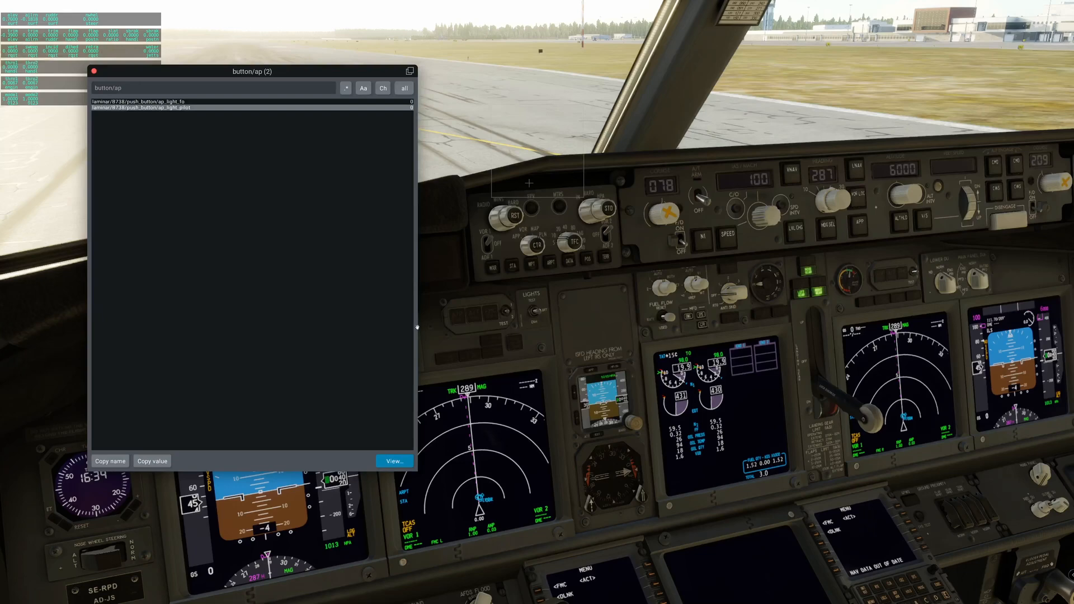
left_click(507, 313)
Switch to MobiFlight Connector and open AFDScpt_config.mcc without saving the changes to the current configuration.
key("super")
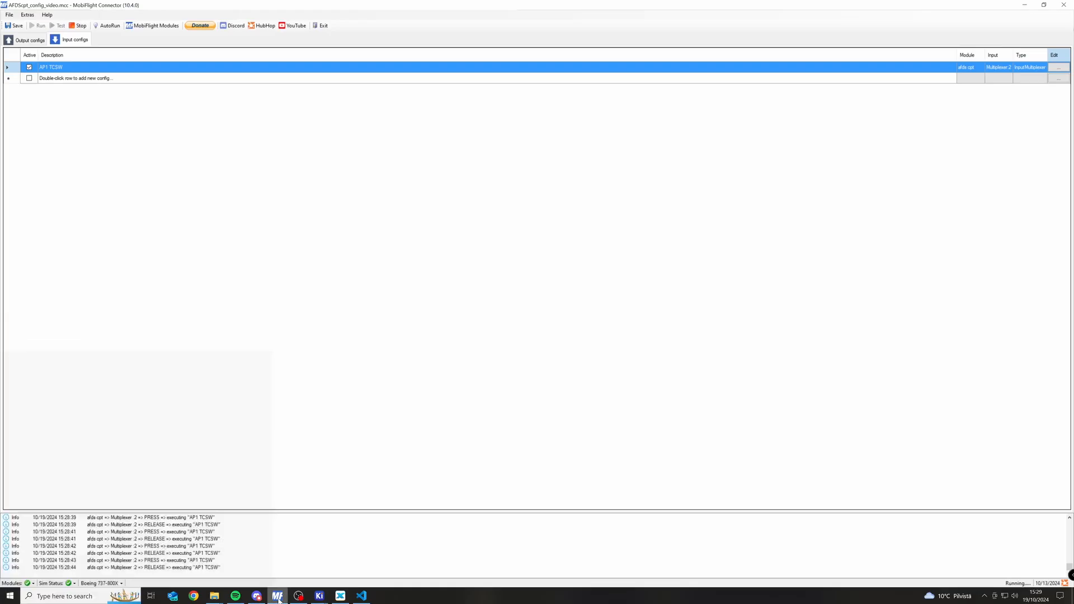
left_click(277, 595)
left_click(9, 14)
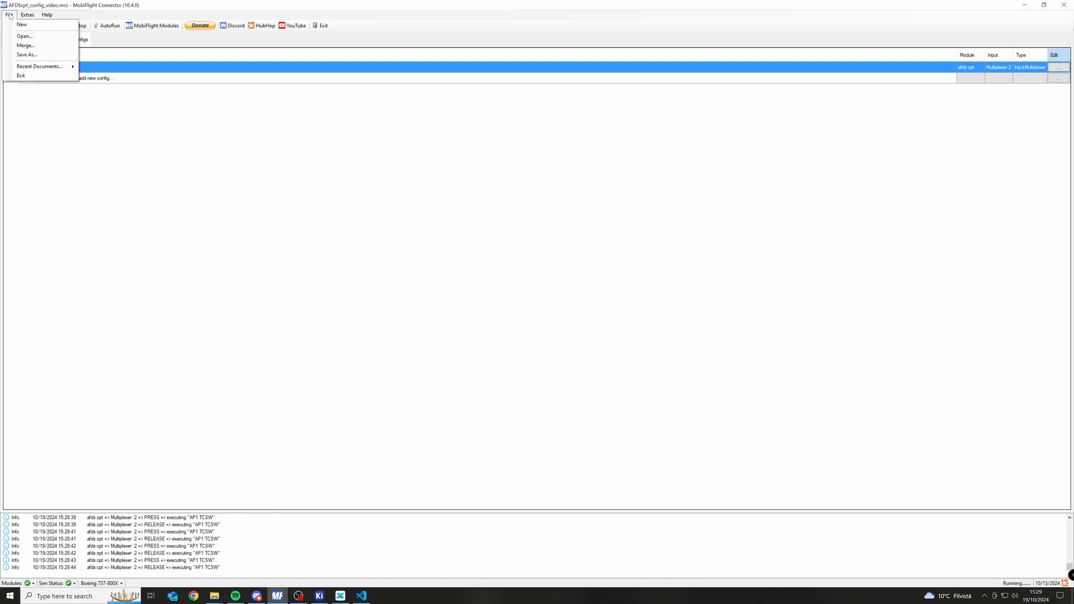
left_click(9, 14)
left_click(9, 15)
left_click(17, 36)
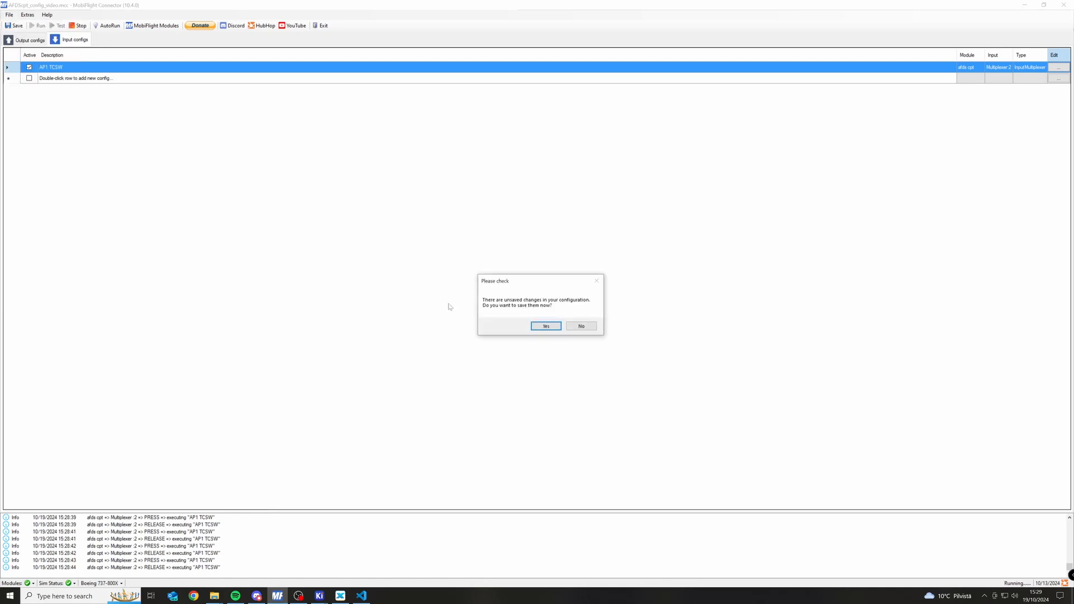
left_click(582, 325)
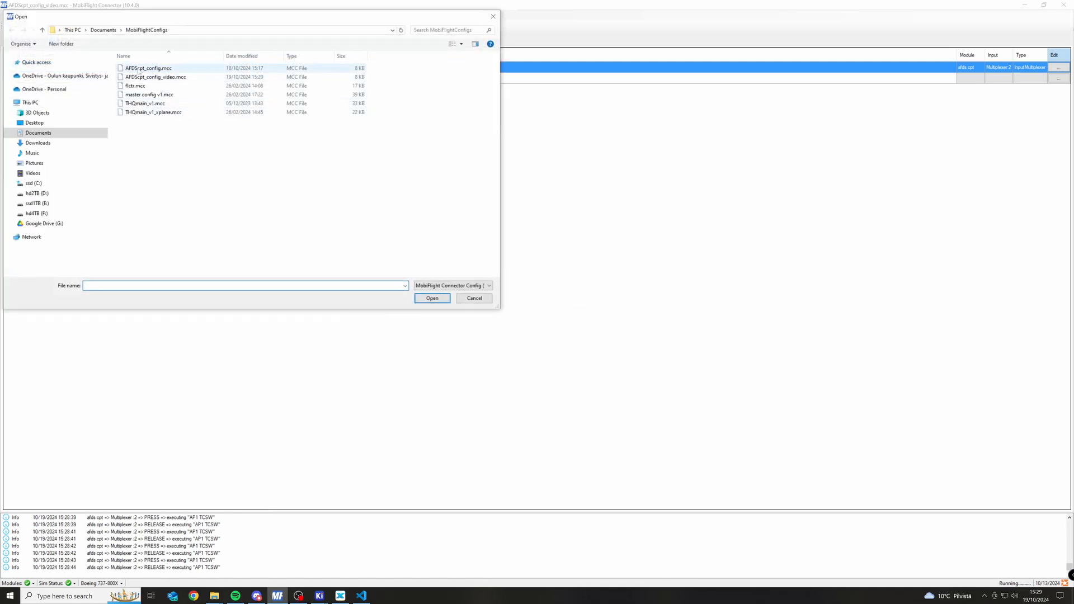
double_click(155, 71)
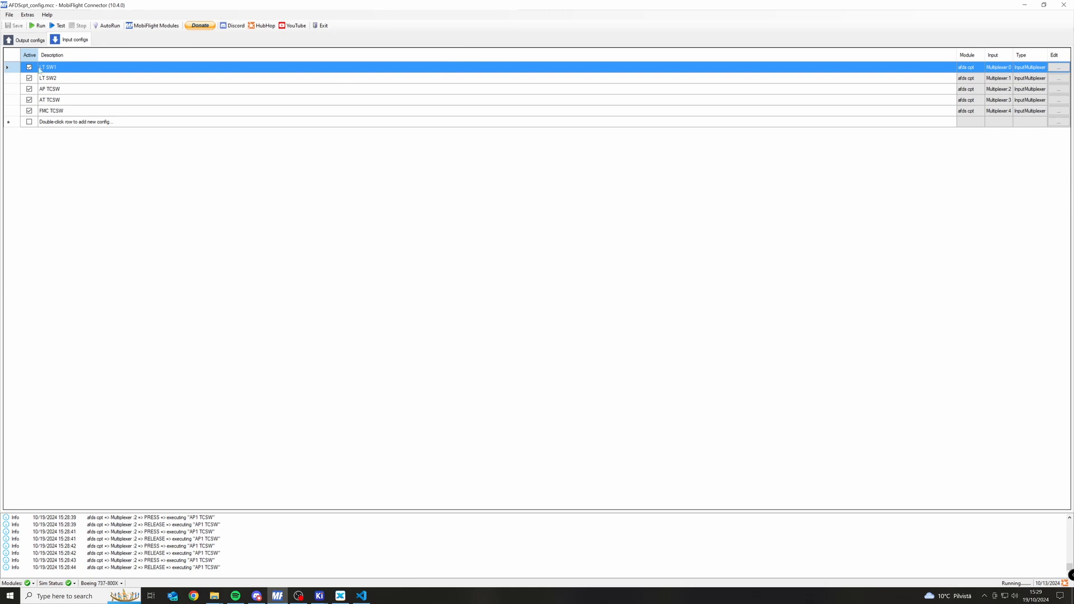
Review the output configs and the On Press and On Release settings of the LT SW1 input config.
left_click(22, 40)
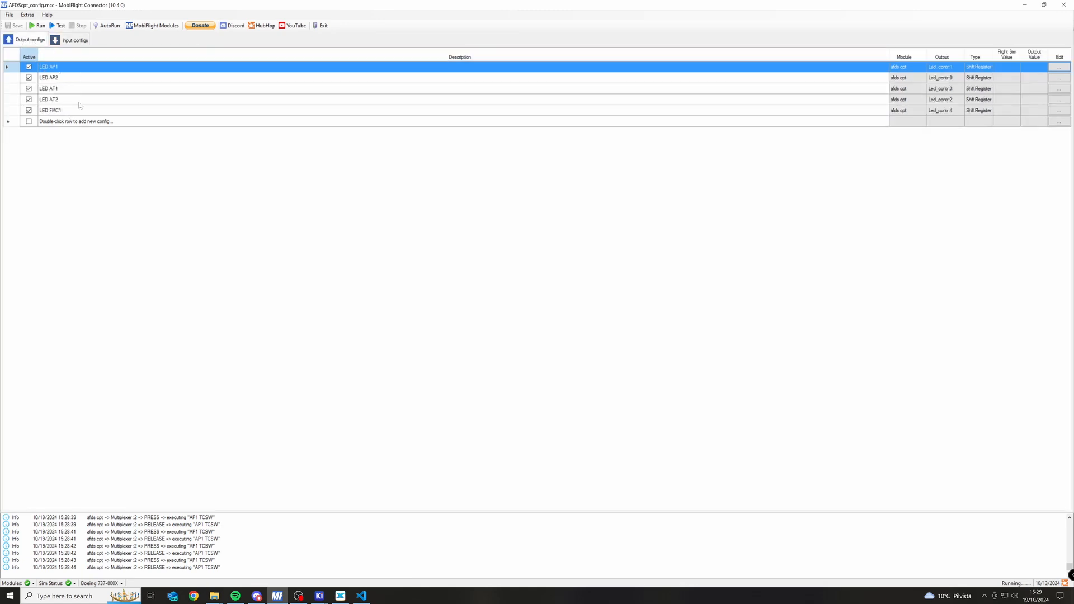
left_click(71, 40)
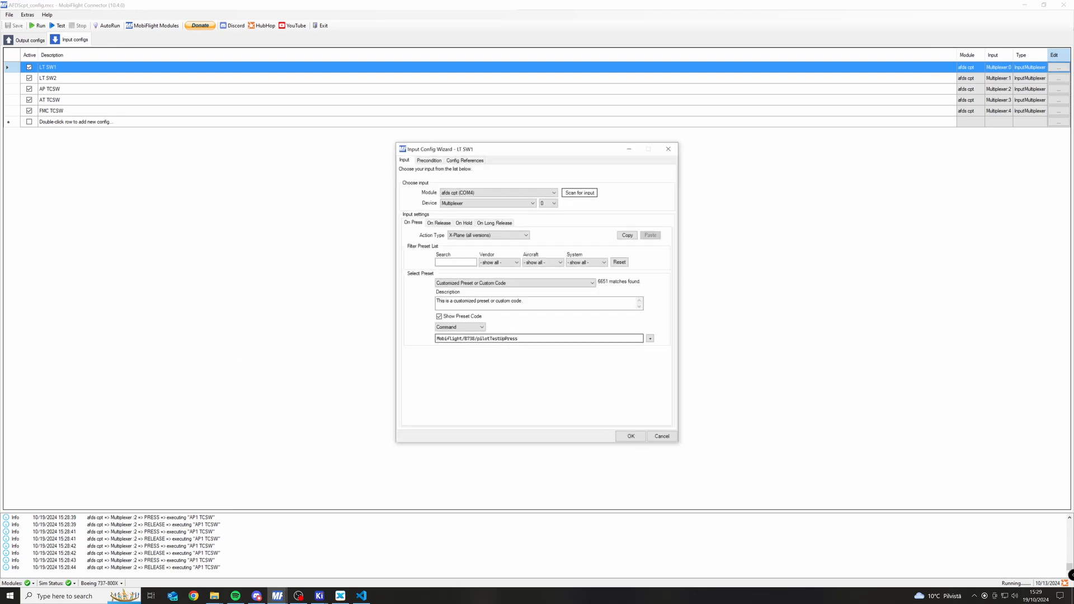
left_click_drag(436, 338, 519, 338)
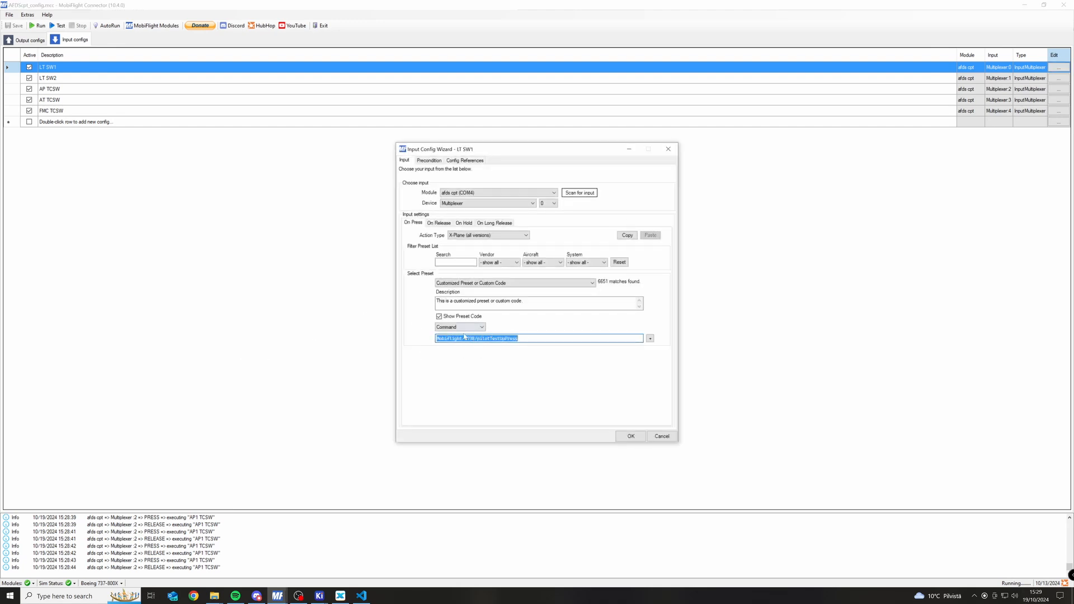
left_click(493, 338)
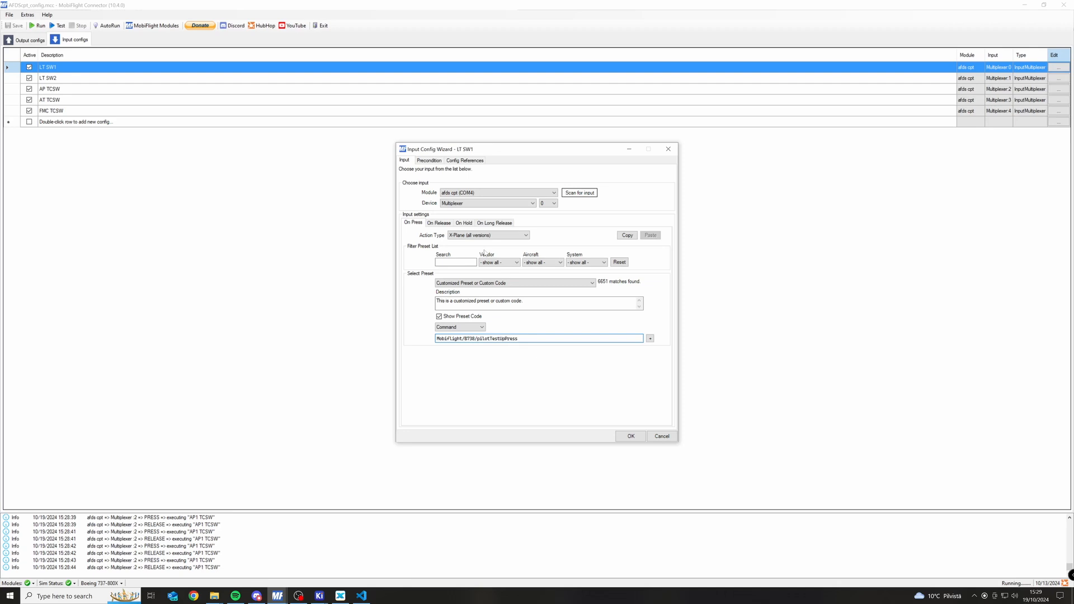
left_click(439, 224)
left_click(668, 149)
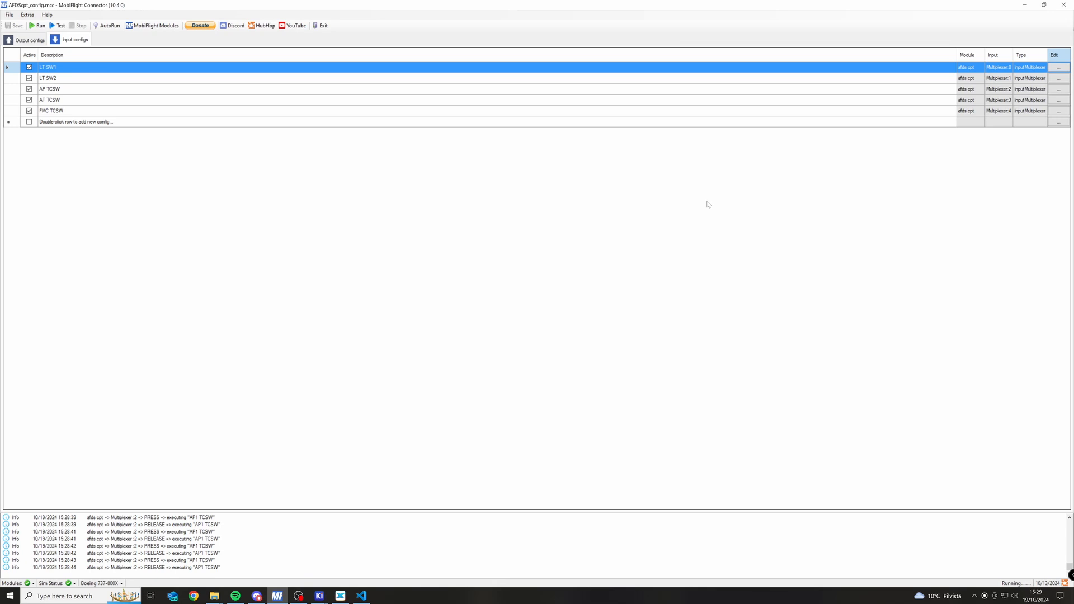